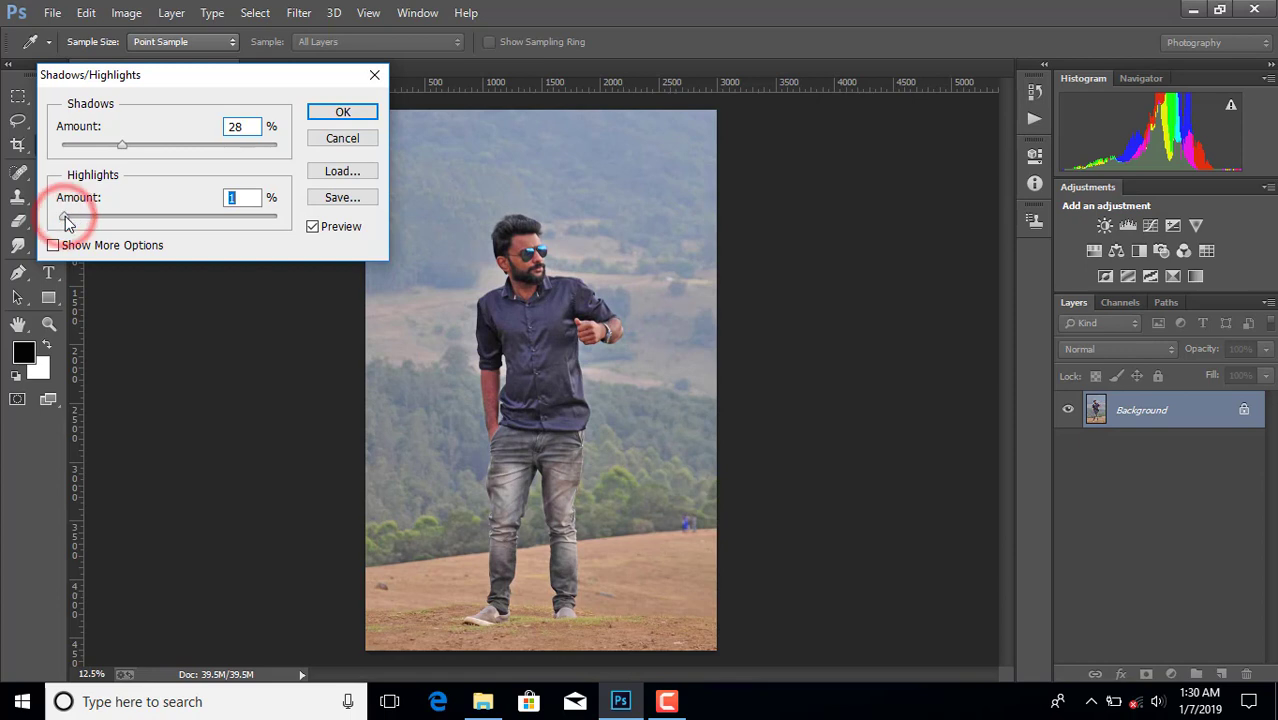
Apply Shadows/Highlights with shadows at 28% and highlights at 1%, and unlock the background layer.
click(314, 112)
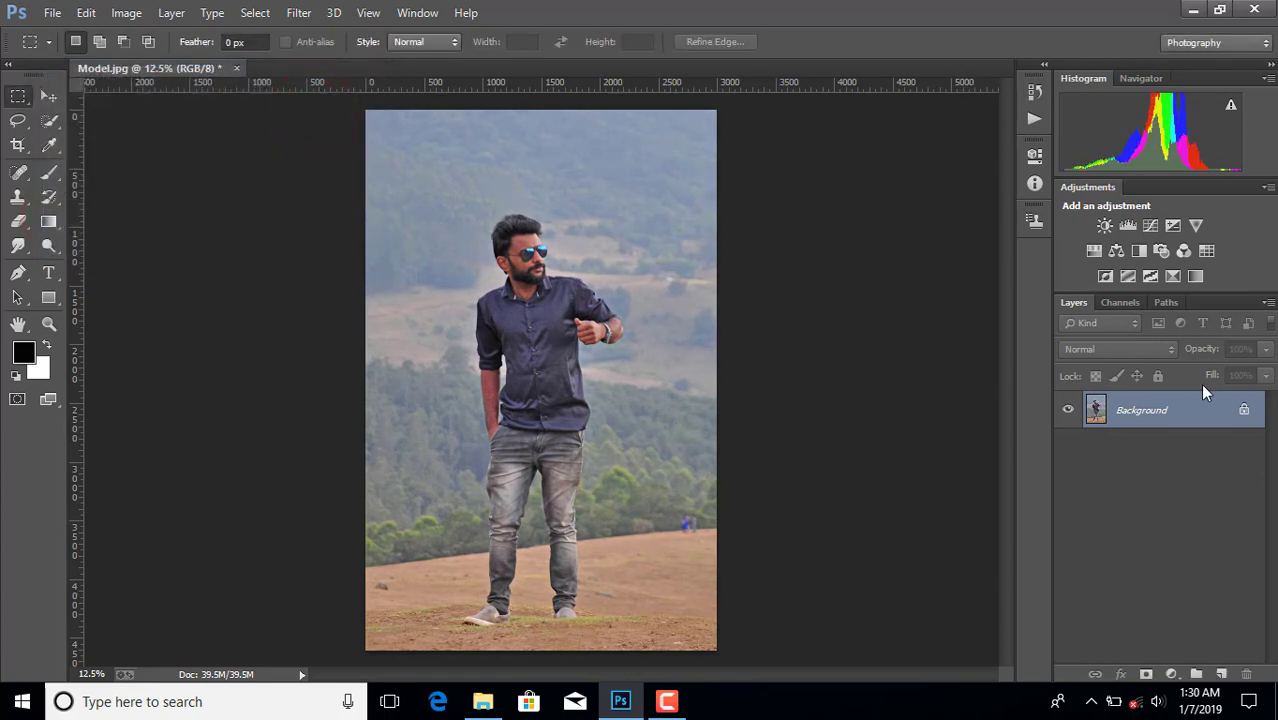
click(1241, 411)
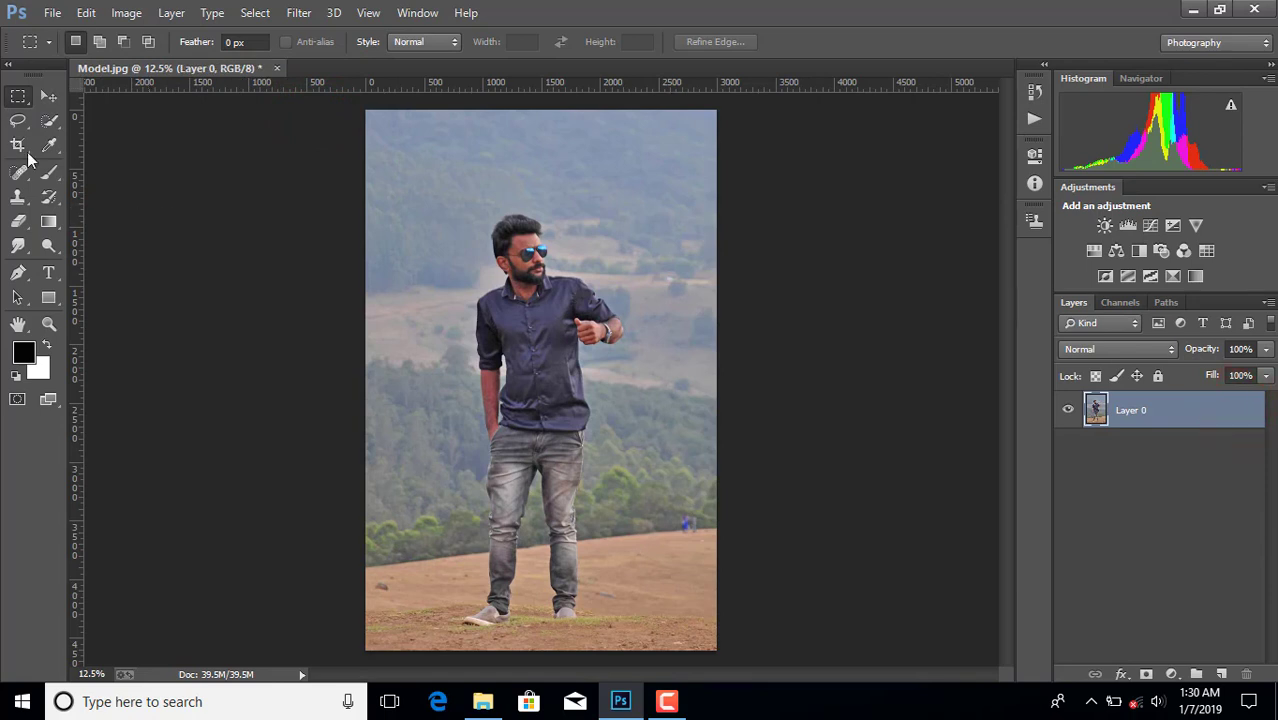
Select the man's legs, shirt and head with the Quick Selection tool, using a 90 px brush.
click(50, 122)
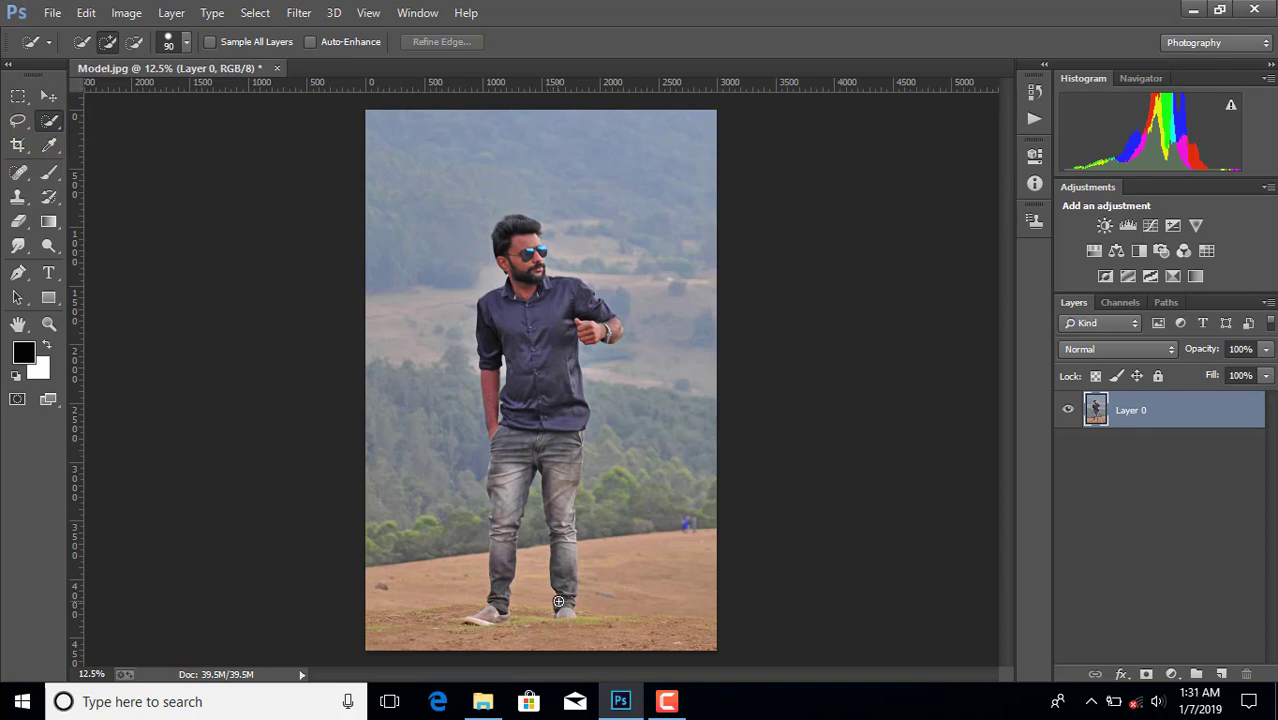
mouse_move(566, 576)
mouse_down()
mouse_move(565, 600)
mouse_move(505, 290)
mouse_move(509, 234)
mouse_up()
key(ctrl+plus)
key(ctrl+plus)
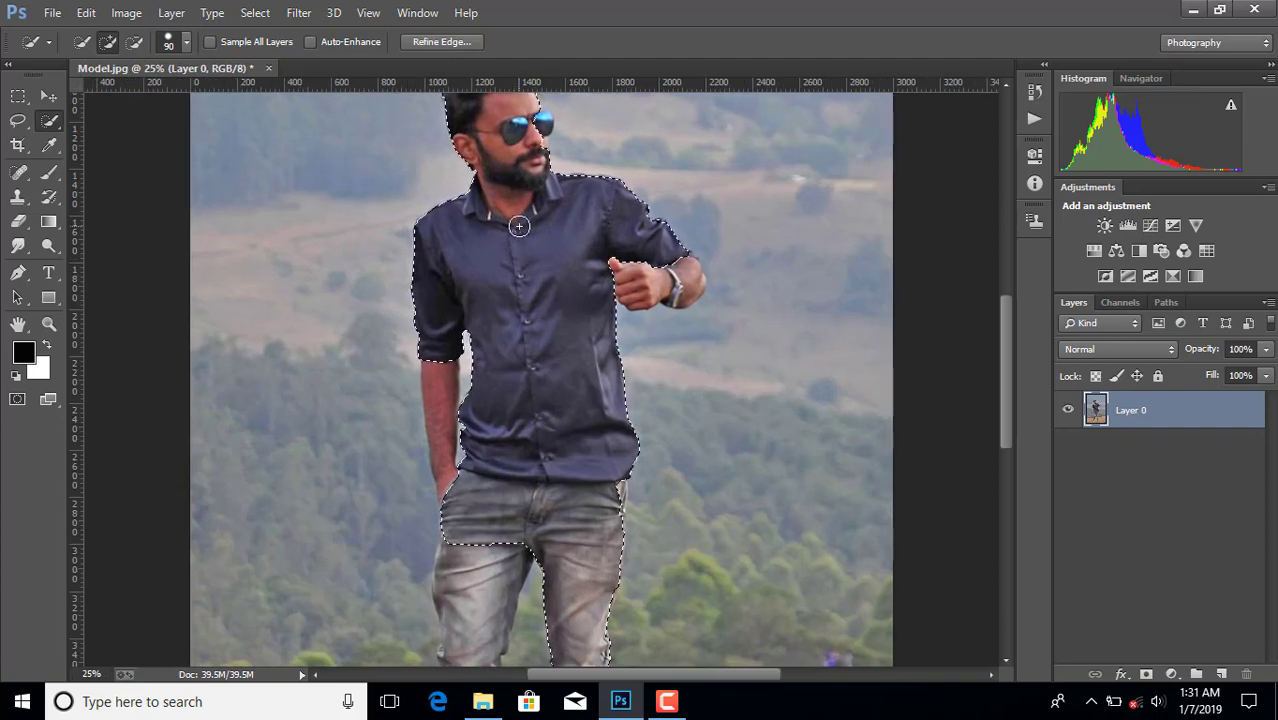
scroll(535, 165, up, 1)
click(541, 167)
click(536, 134)
scroll(535, 160, up, 1)
scroll(535, 160, down, 1)
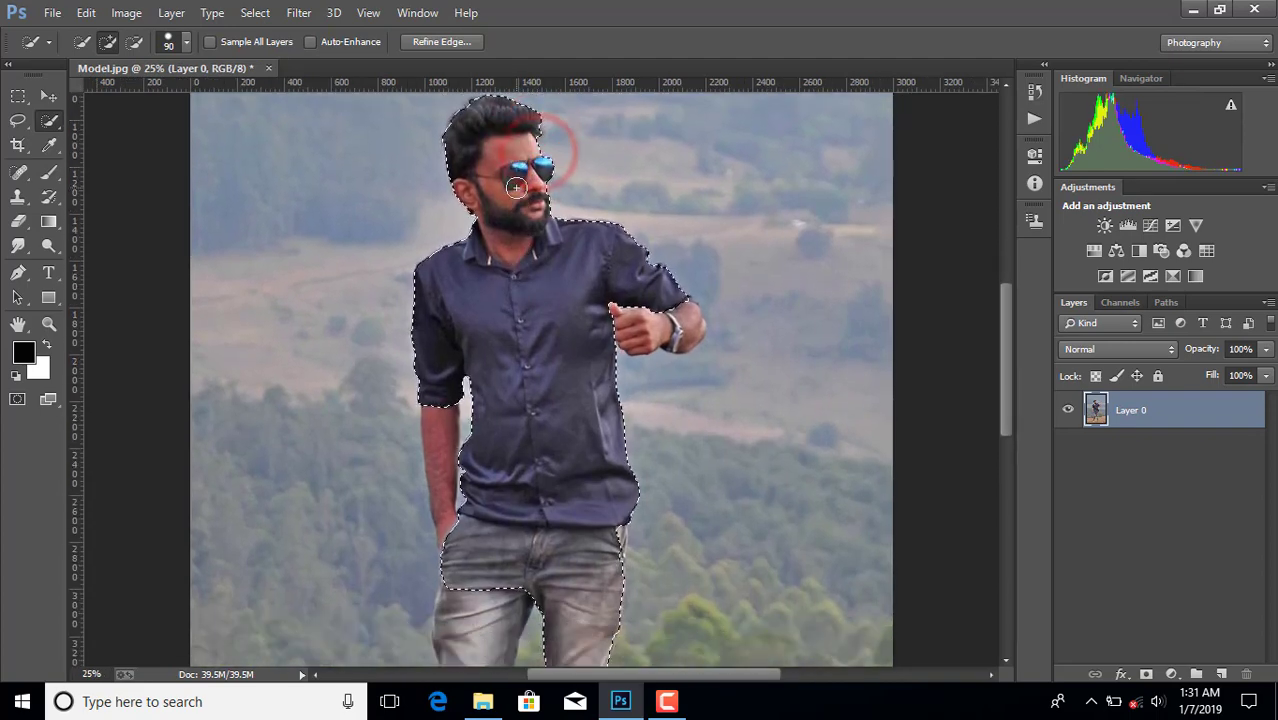
Add the man's raised forearm and hand and his lowered bare arm to the selection.
click(578, 230)
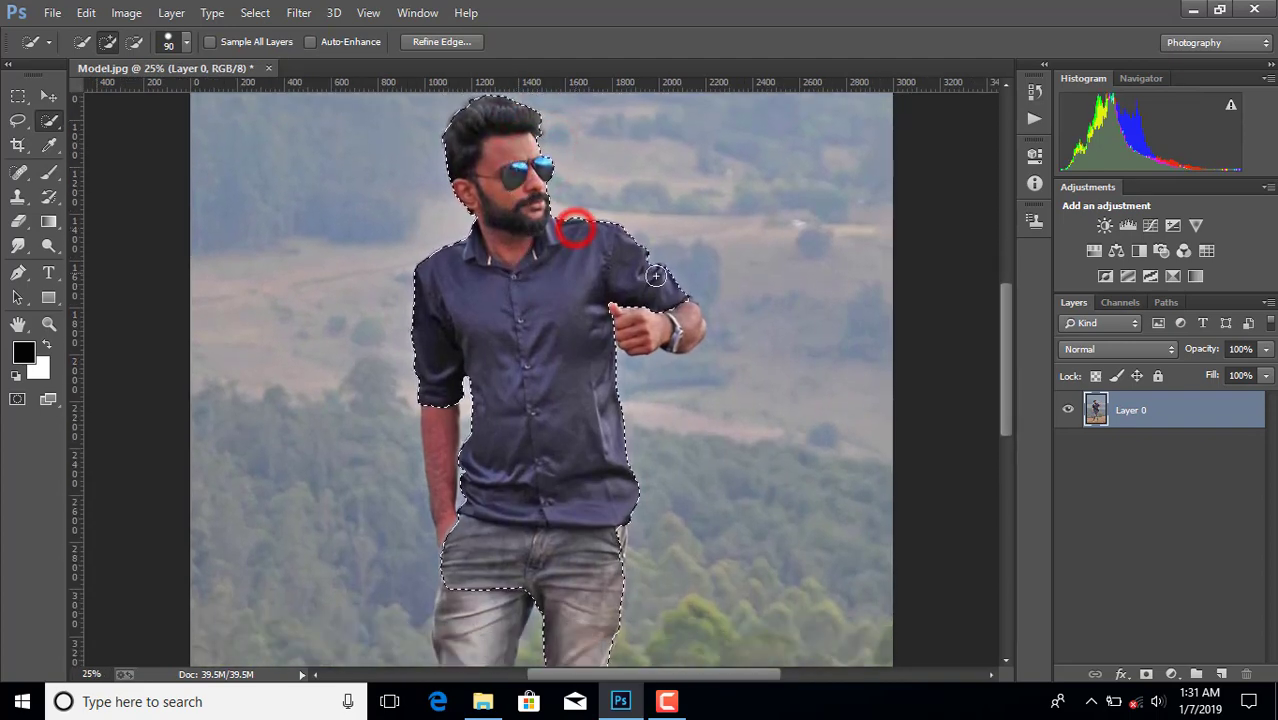
click(689, 327)
click(663, 336)
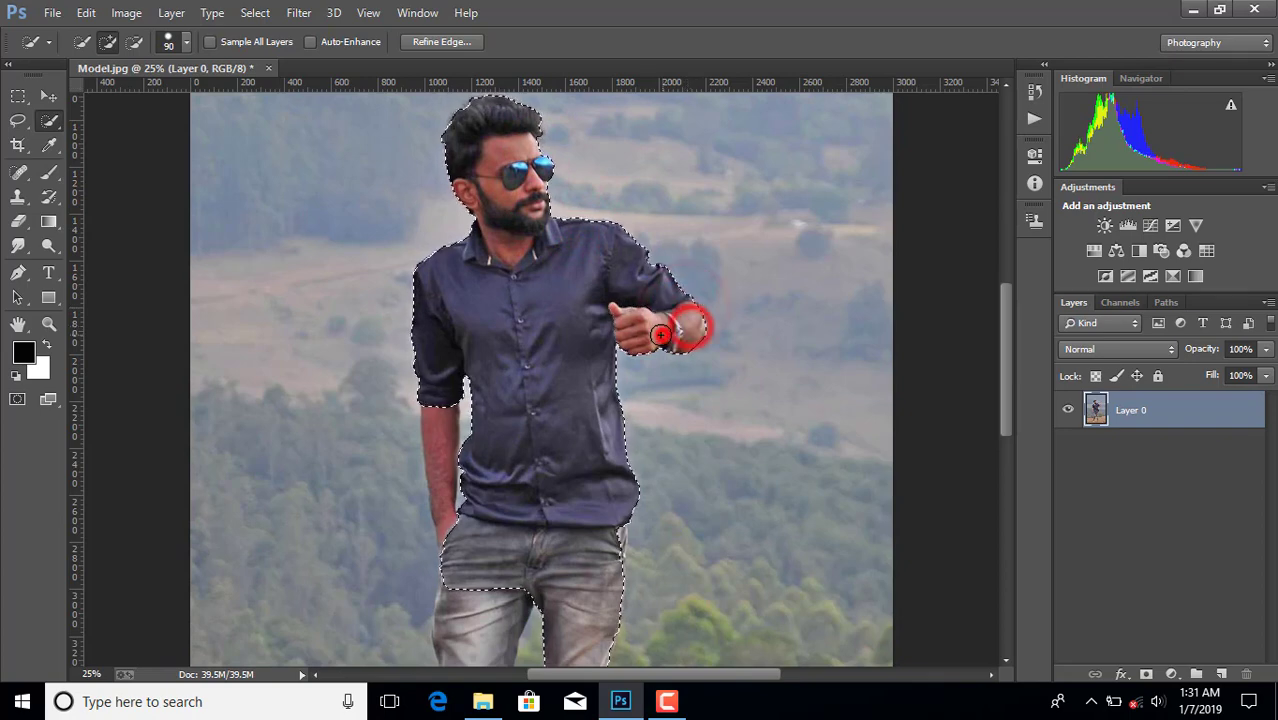
scroll(523, 348, down, 2)
click(432, 352)
scroll(600, 410, down, 2)
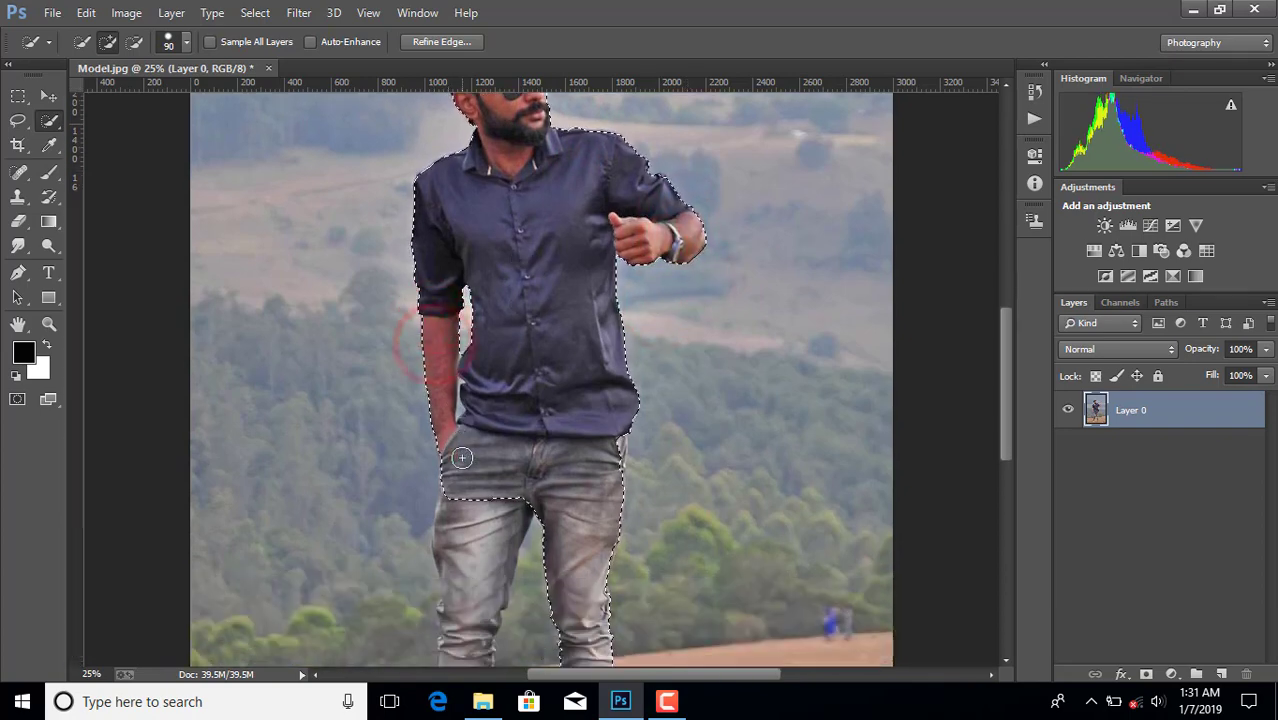
Extend the selection over the hip and the unselected trouser leg down towards the ankle.
click(614, 421)
scroll(614, 421, down, 2)
click(452, 318)
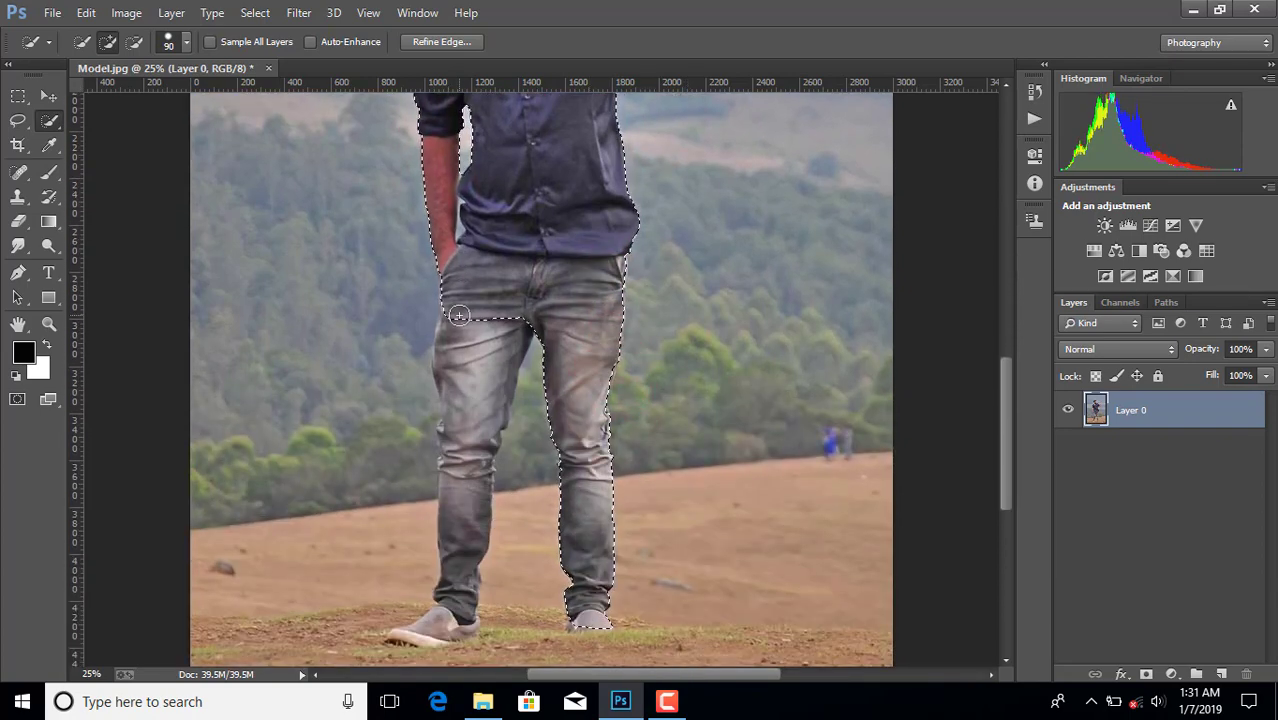
drag(462, 329, 467, 420)
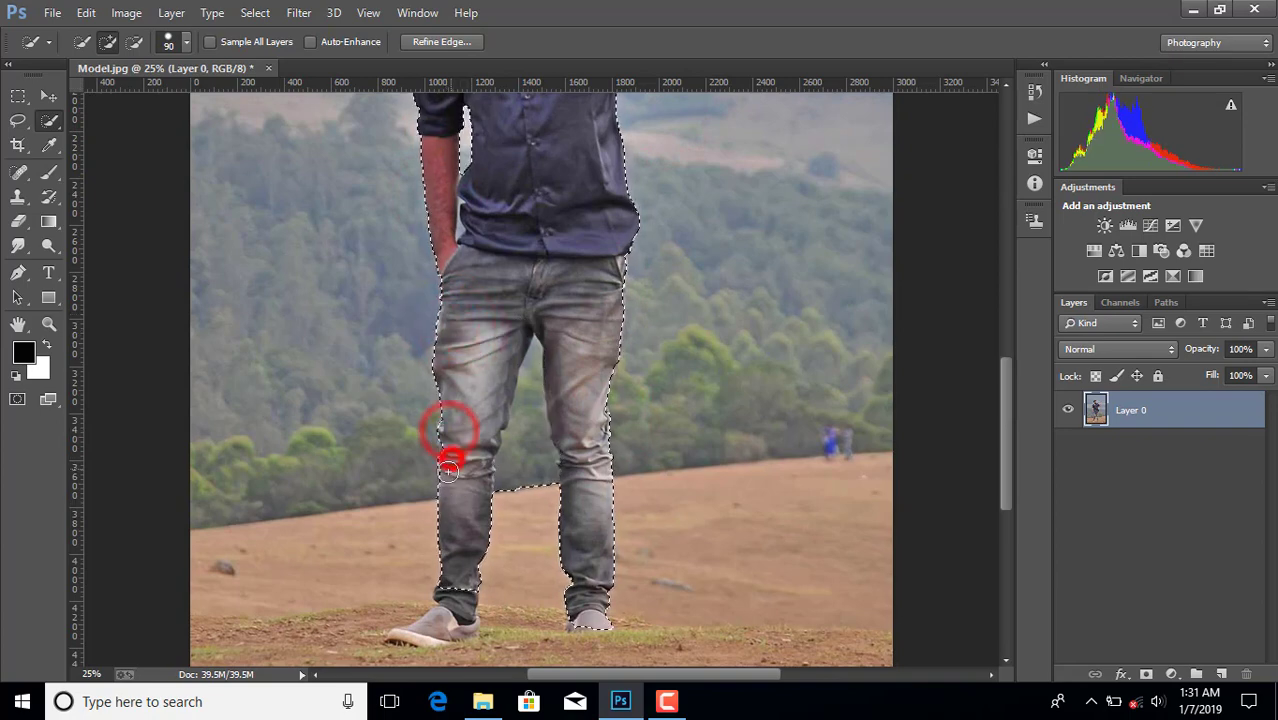
Subtract the background gap between the lowered arm and the shirt from the selection with a small brush.
scroll(550, 541, up, 5)
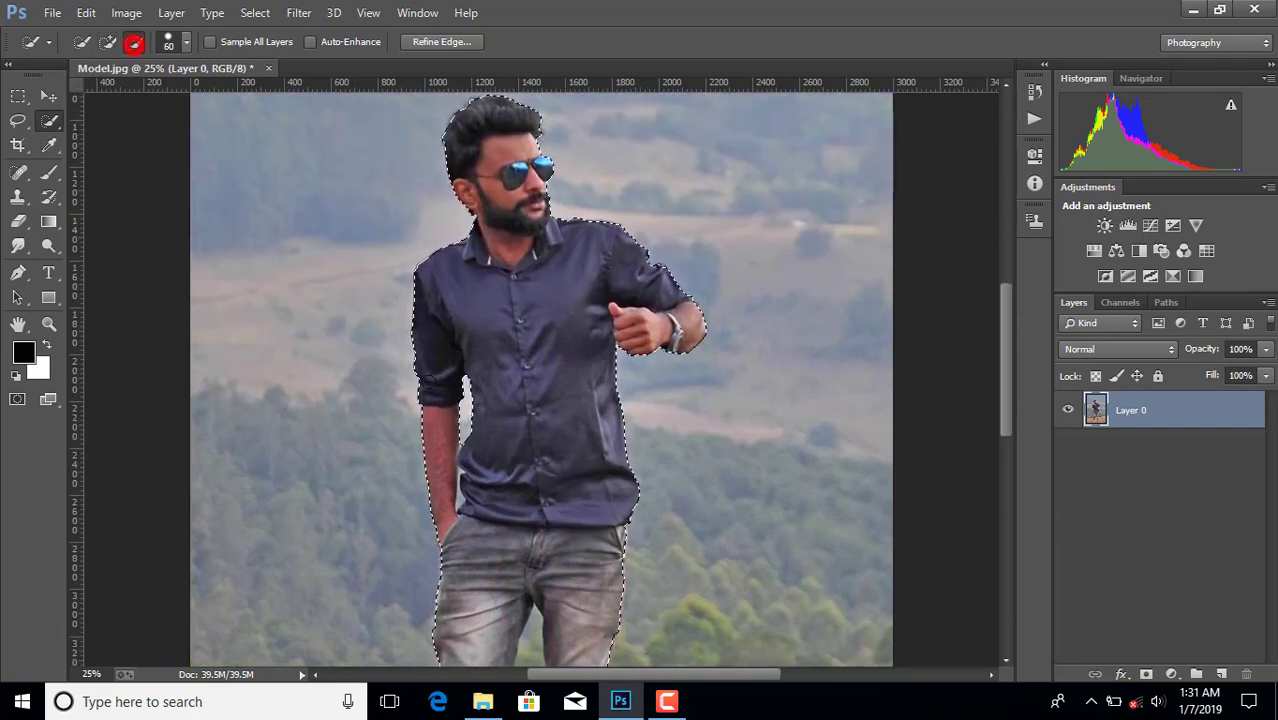
key(ctrl+plus)
key(bracketleft)
key(bracketleft)
key(bracketleft)
key(bracketleft)
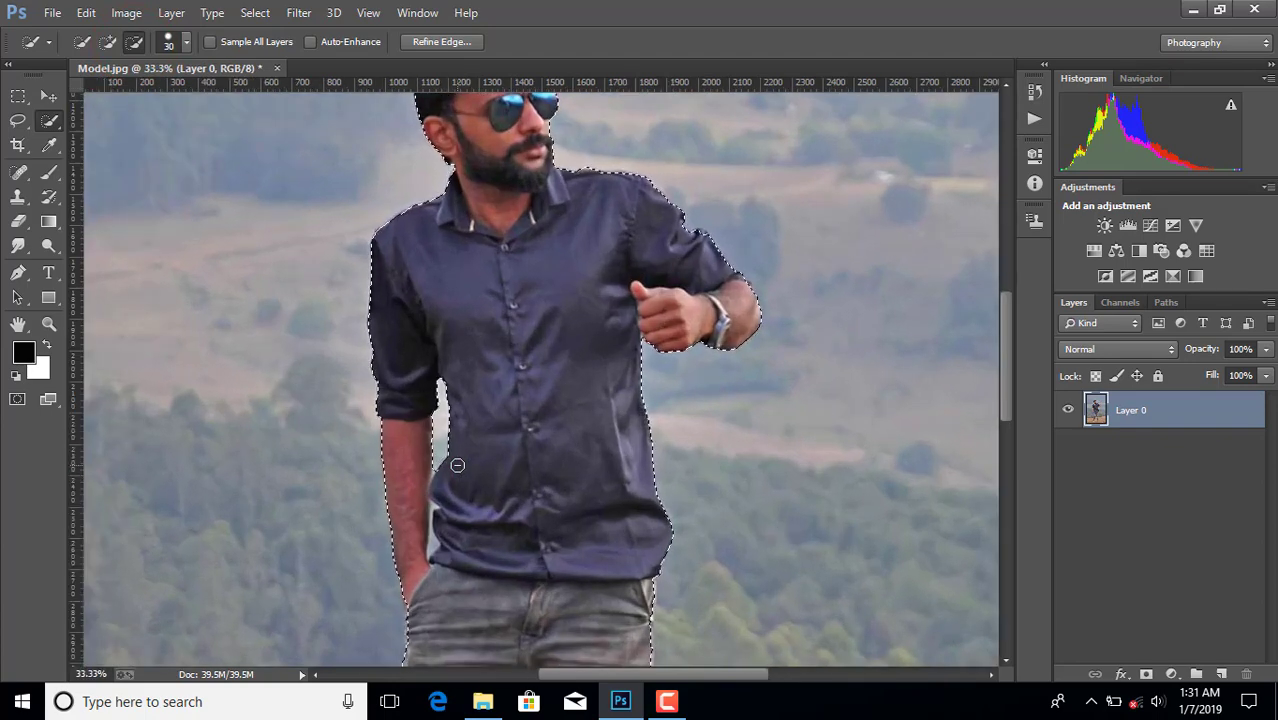
click(435, 471)
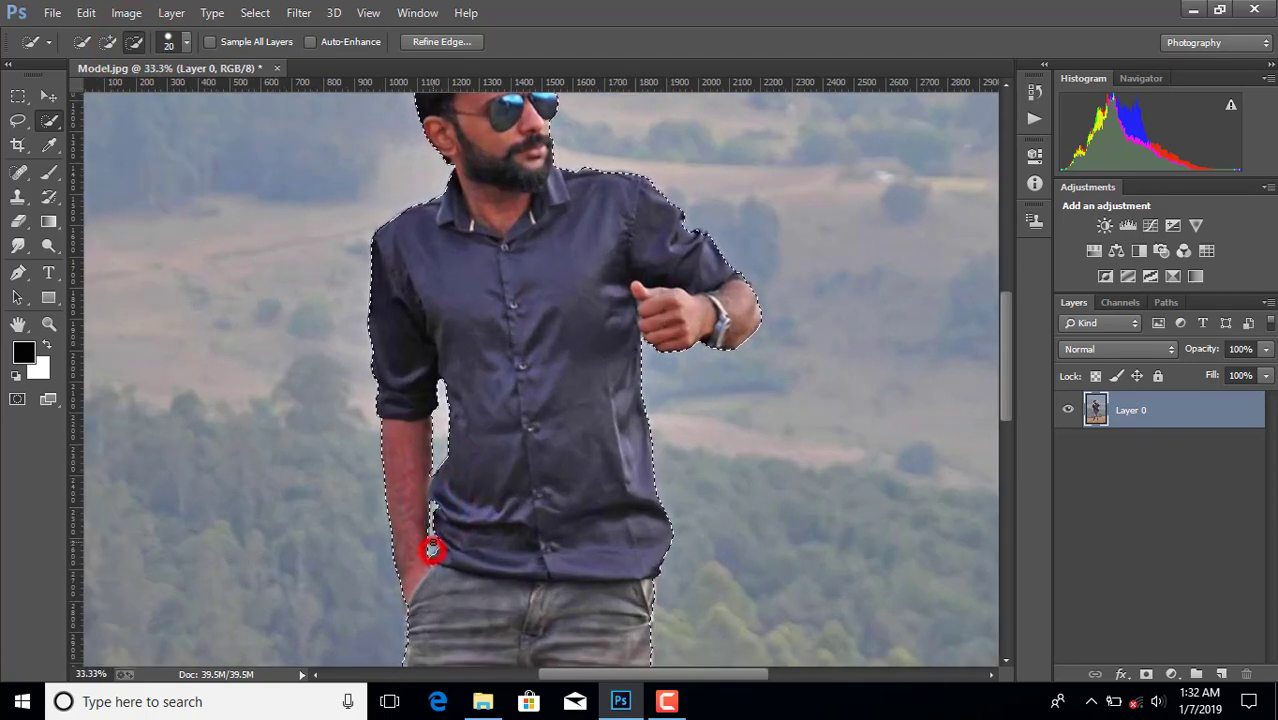
Subtract the background between the man's legs from the selection.
scroll(430, 542, down, 5)
click(533, 593)
scroll(533, 590, down, 2)
click(525, 542)
Add the ground beside the man's leg to the selection with a 150 px brush and subtract the trees above it.
scroll(527, 541, down, 1)
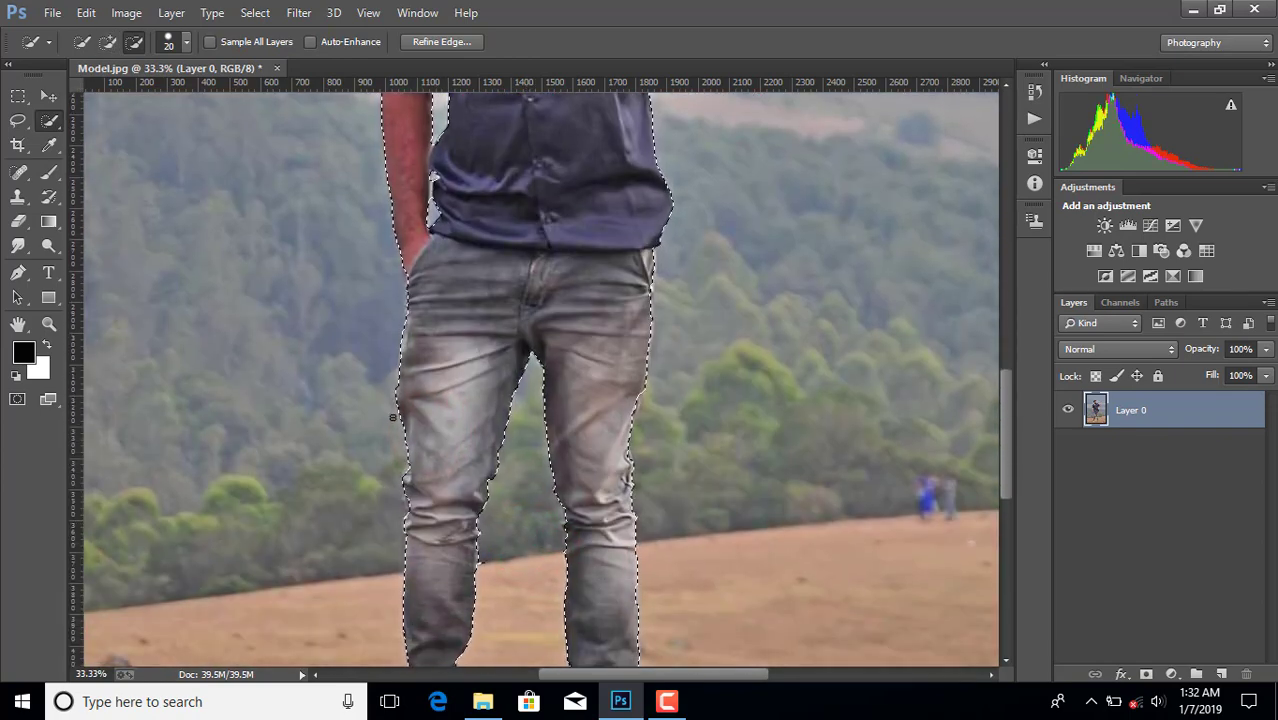
scroll(488, 591, down, 2)
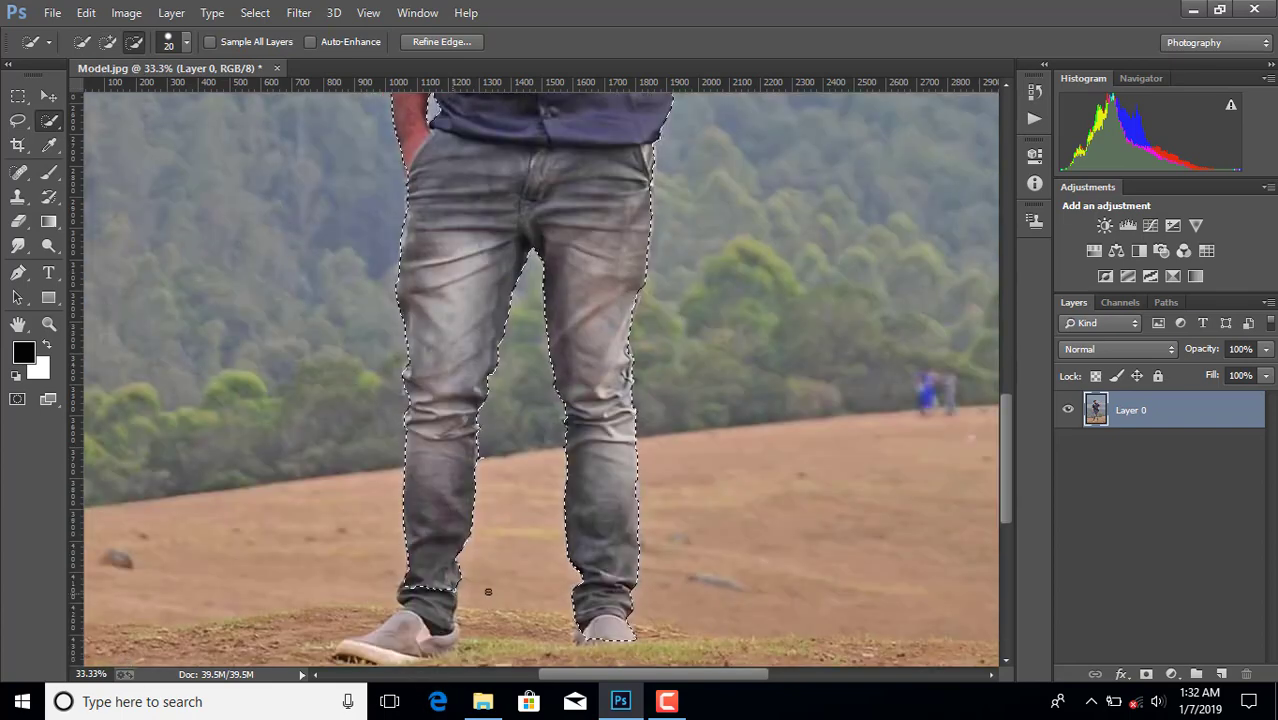
drag(383, 546, 479, 536)
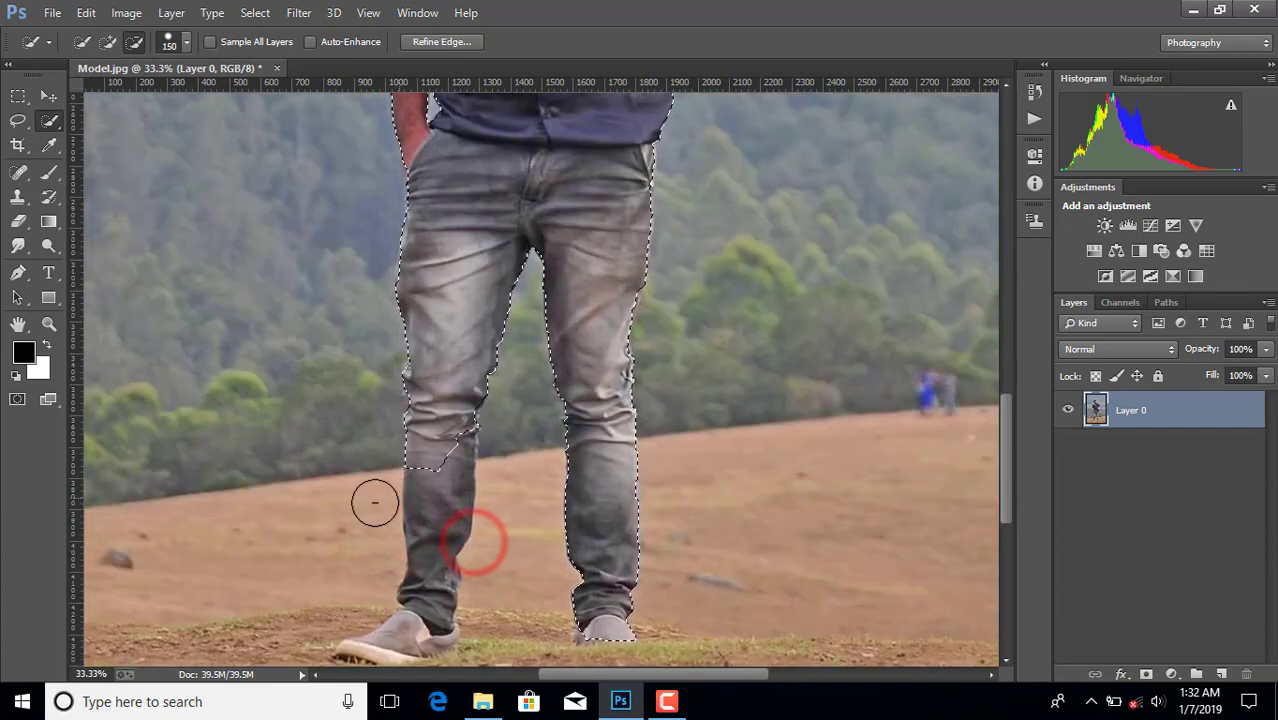
click(106, 43)
drag(126, 515, 285, 414)
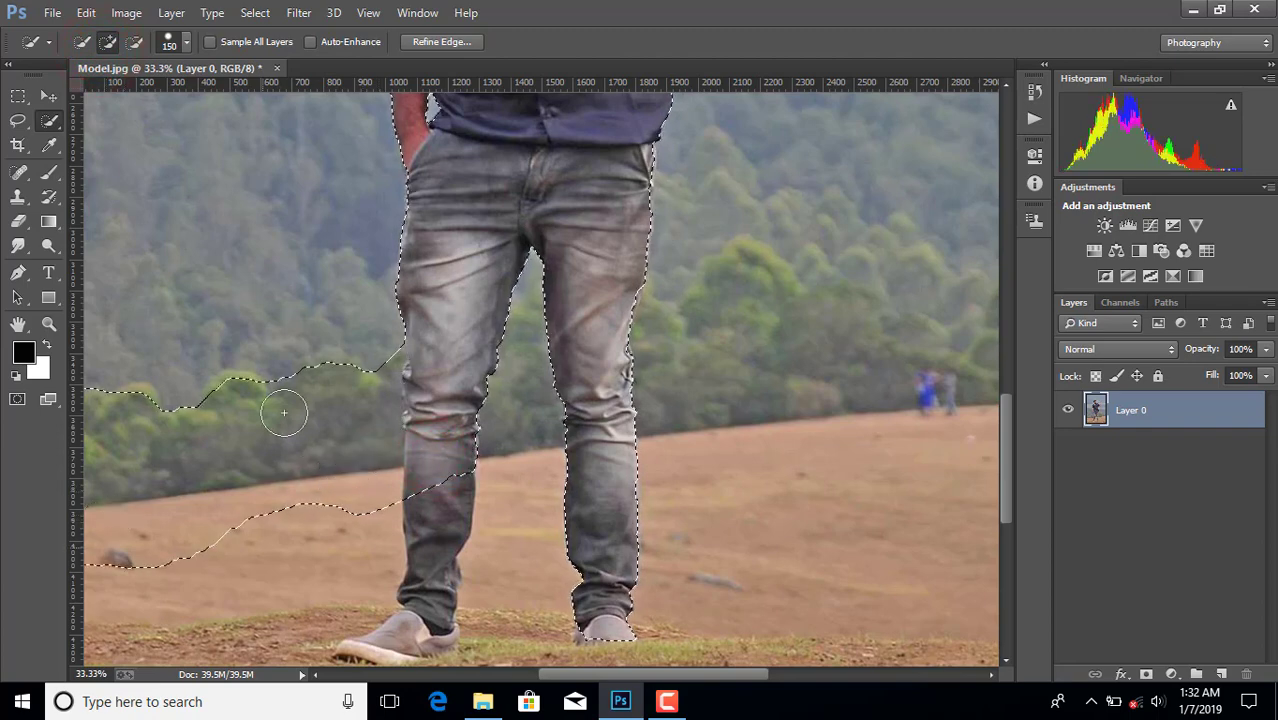
click(134, 42)
mouse_move(95, 380)
mouse_down()
mouse_move(166, 420)
mouse_move(286, 419)
mouse_move(318, 447)
mouse_move(366, 413)
mouse_move(375, 357)
mouse_move(345, 445)
mouse_up()
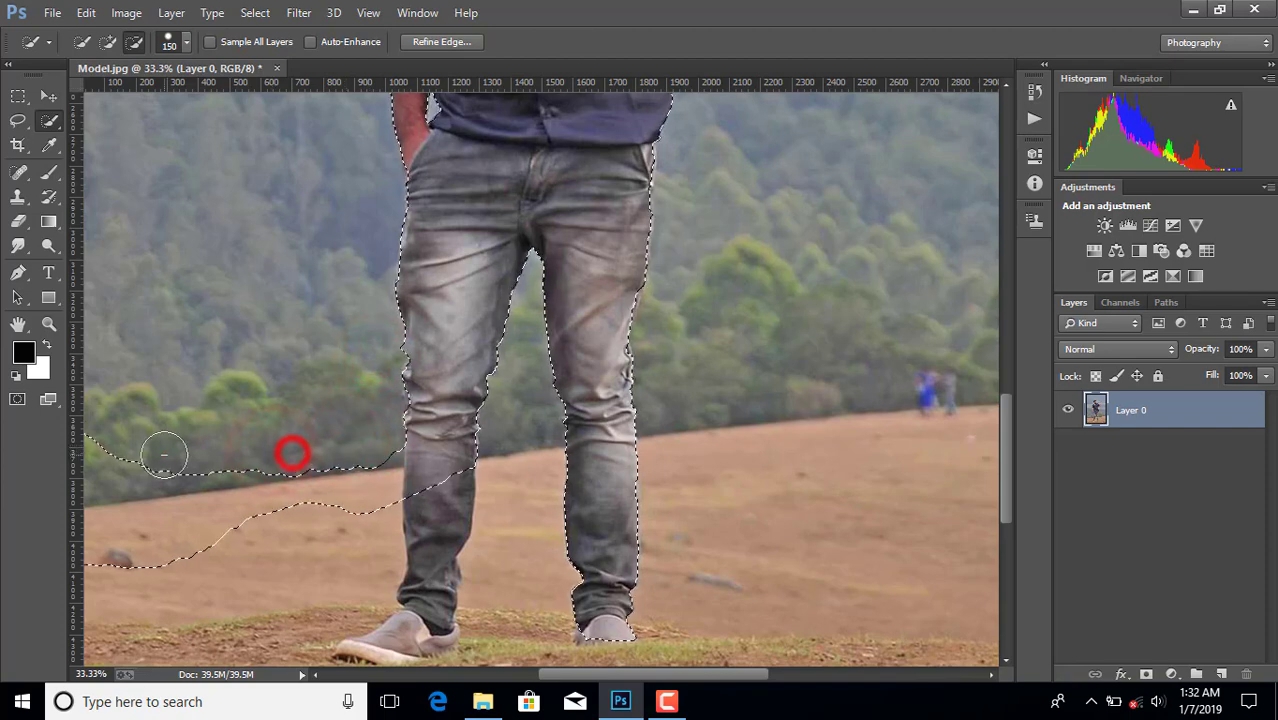
scroll(170, 505, down, 2)
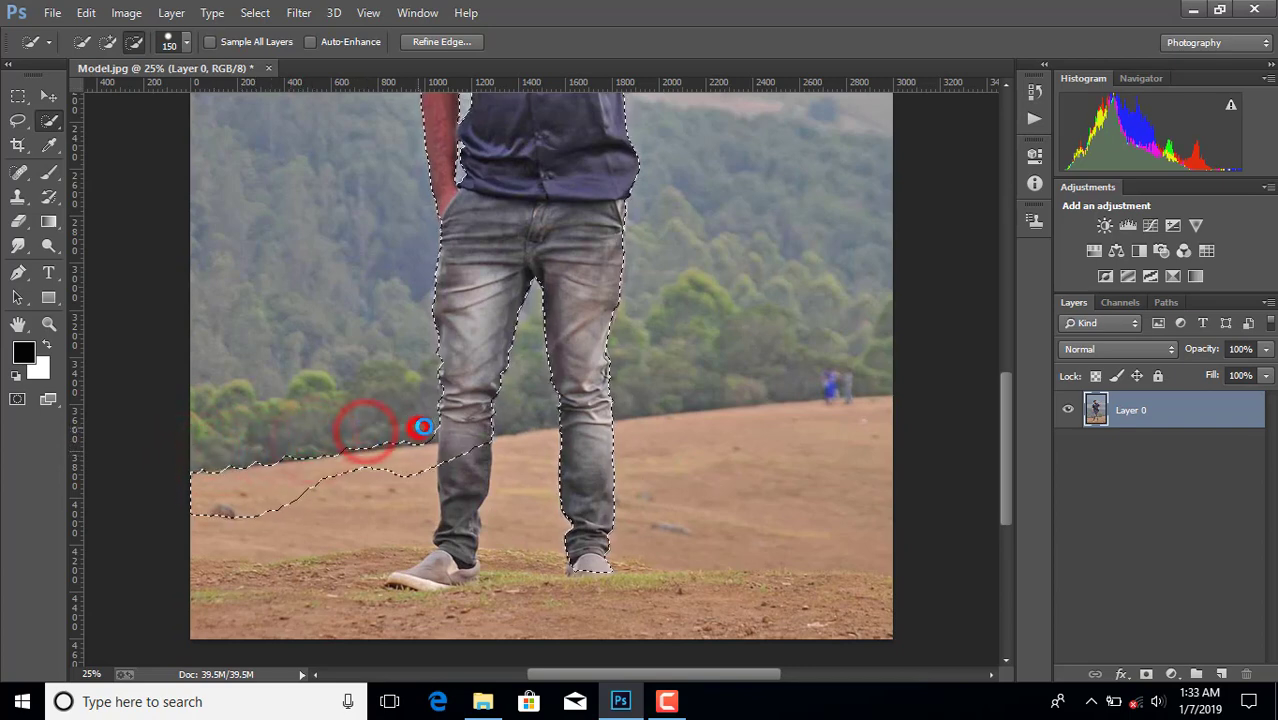
Add the whole brown hillside, including the man's lower legs and shoes, to the selection.
click(113, 41)
mouse_move(369, 537)
mouse_down()
mouse_move(443, 563)
mouse_move(397, 513)
mouse_move(399, 490)
mouse_move(518, 489)
mouse_up()
mouse_move(331, 490)
mouse_down()
mouse_move(485, 472)
mouse_move(599, 556)
mouse_move(500, 562)
mouse_move(773, 573)
mouse_up()
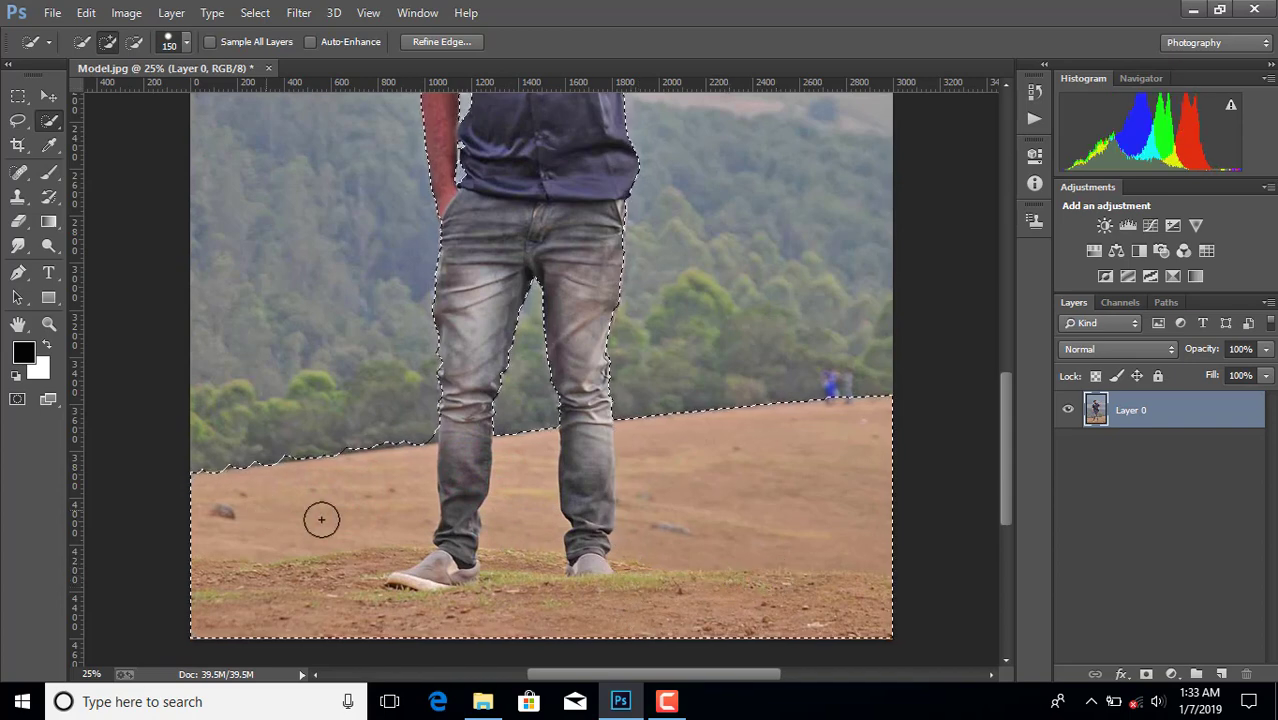
Subtract the leftover trees along the hill's horizon beside the man's leg, reducing the brush to 70 px.
click(134, 41)
drag(284, 441, 334, 440)
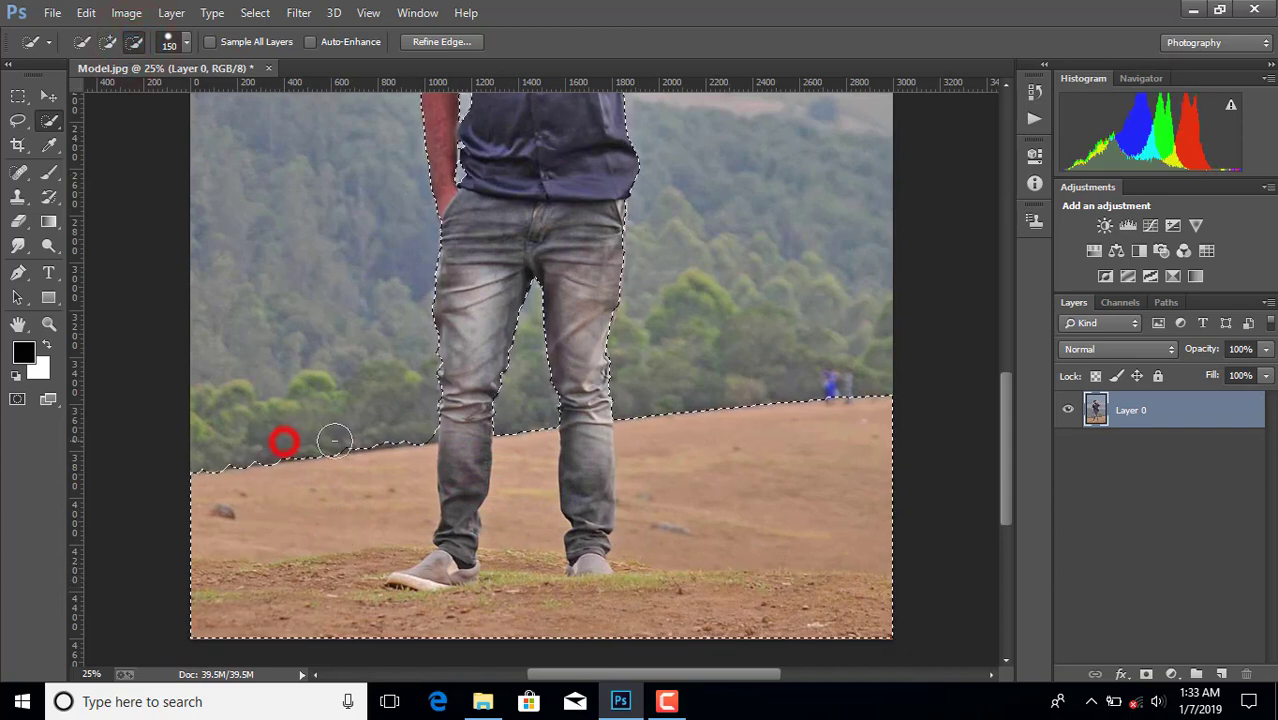
click(345, 432)
click(420, 425)
key(bracketleft)
key(bracketleft)
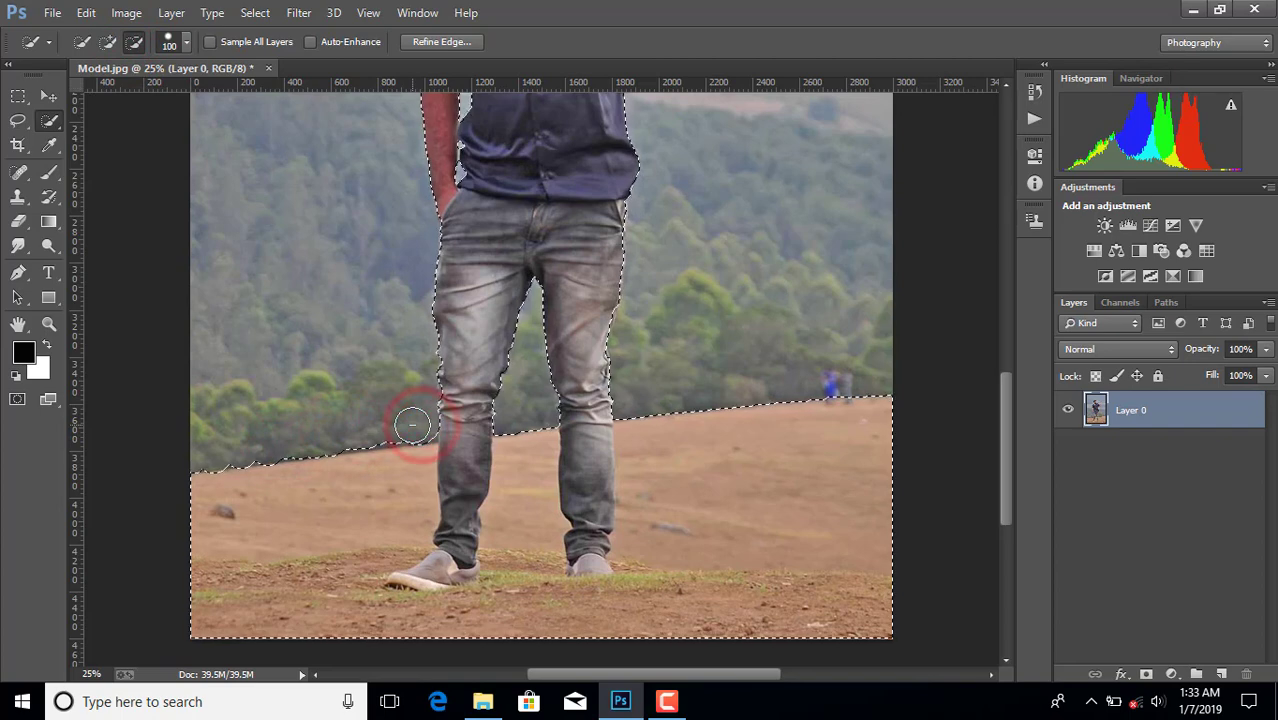
key(bracketleft)
key(bracketleft)
key(bracketleft)
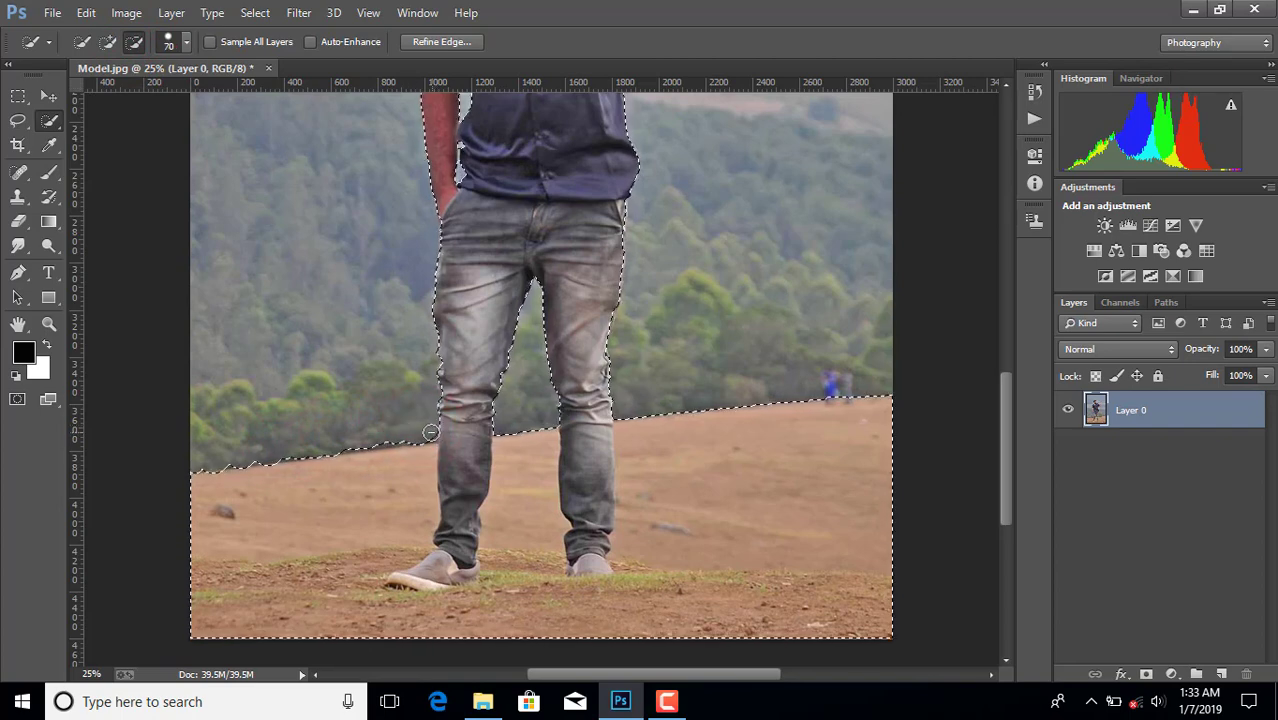
click(429, 433)
click(251, 454)
click(229, 461)
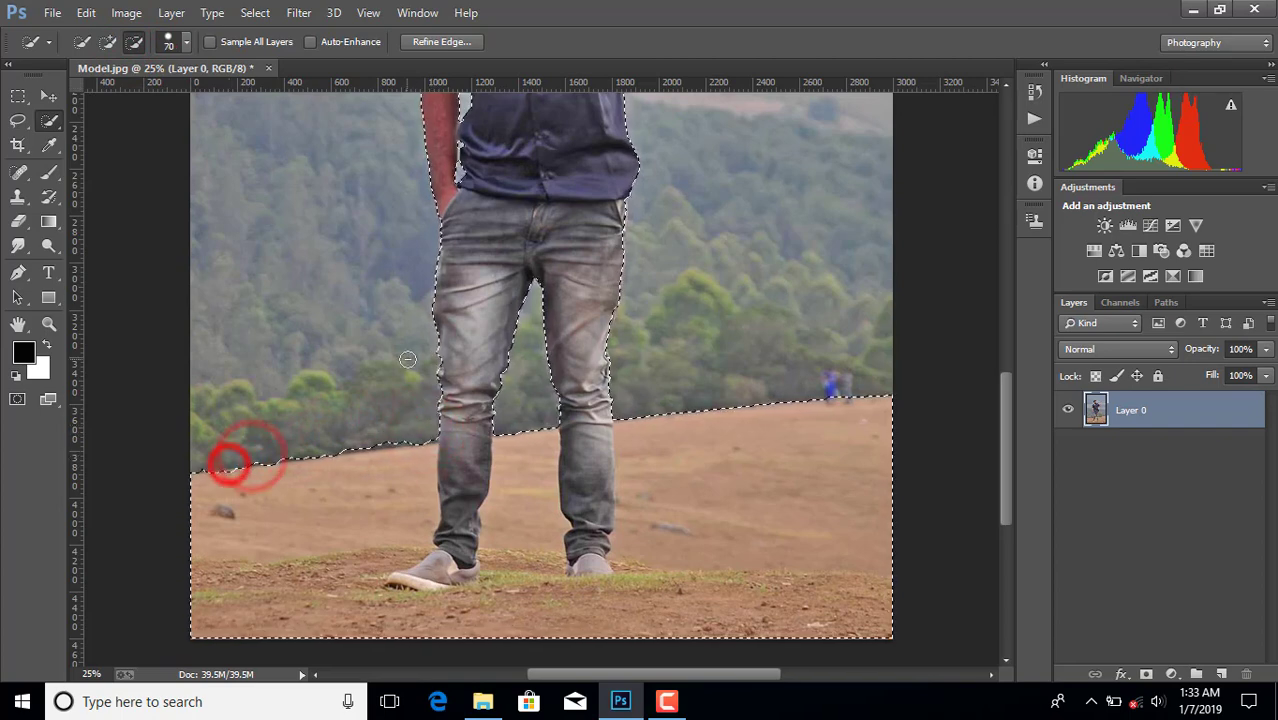
Add a layer mask to Layer 0 from the selection to hide the background behind the man and hill.
scroll(379, 380, up, 3)
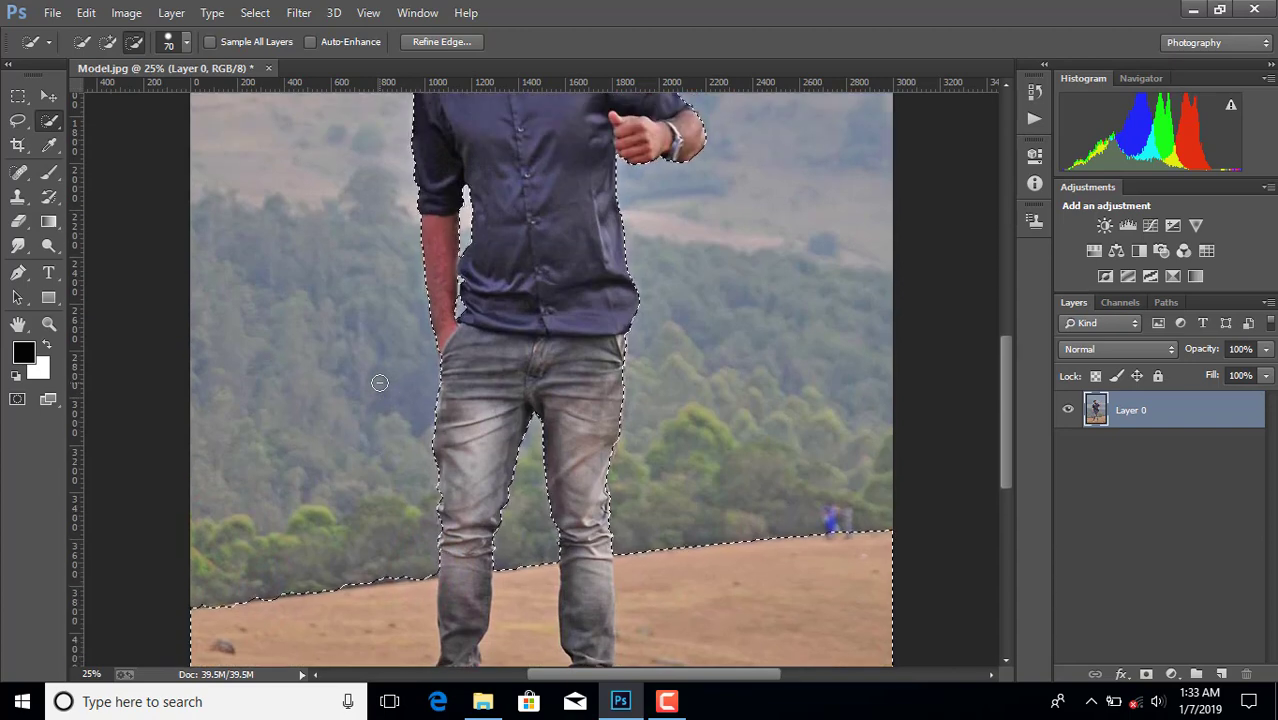
key(ctrl+minus)
click(1147, 676)
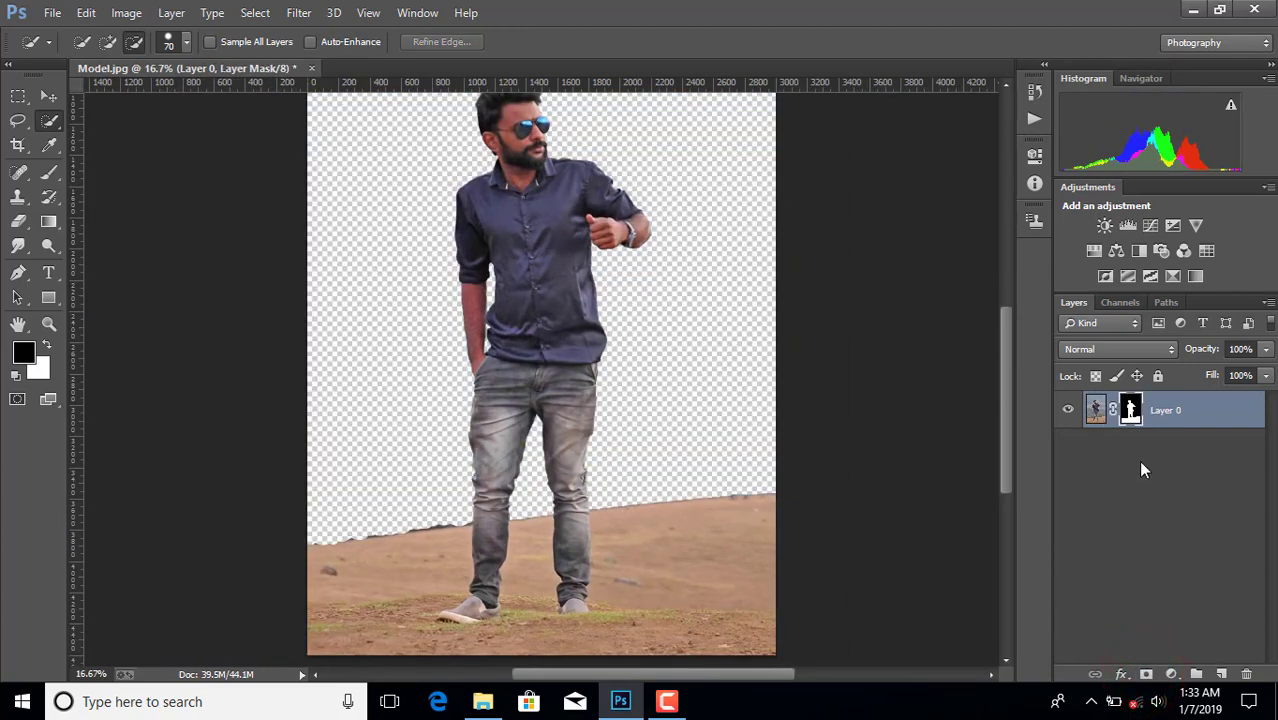
Refine the layer mask by brushing along the edge of the man's hair and setting Smooth to 7.
right_click(1130, 410)
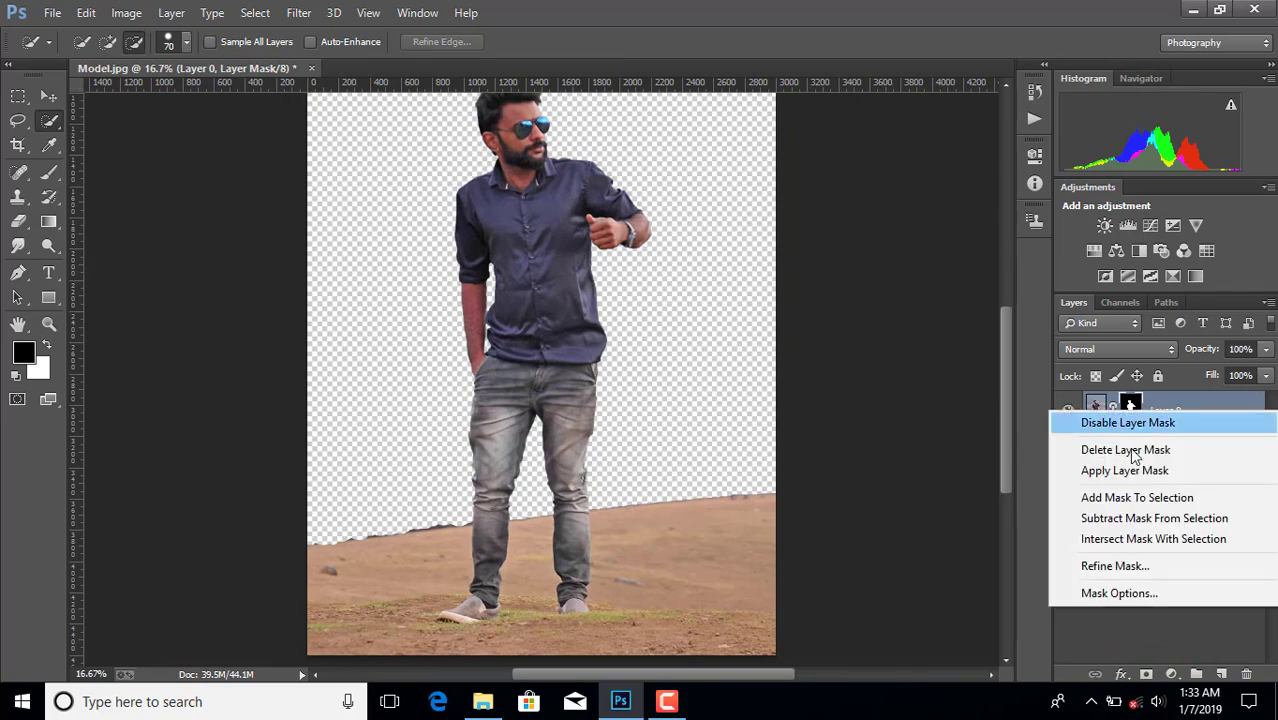
click(1093, 570)
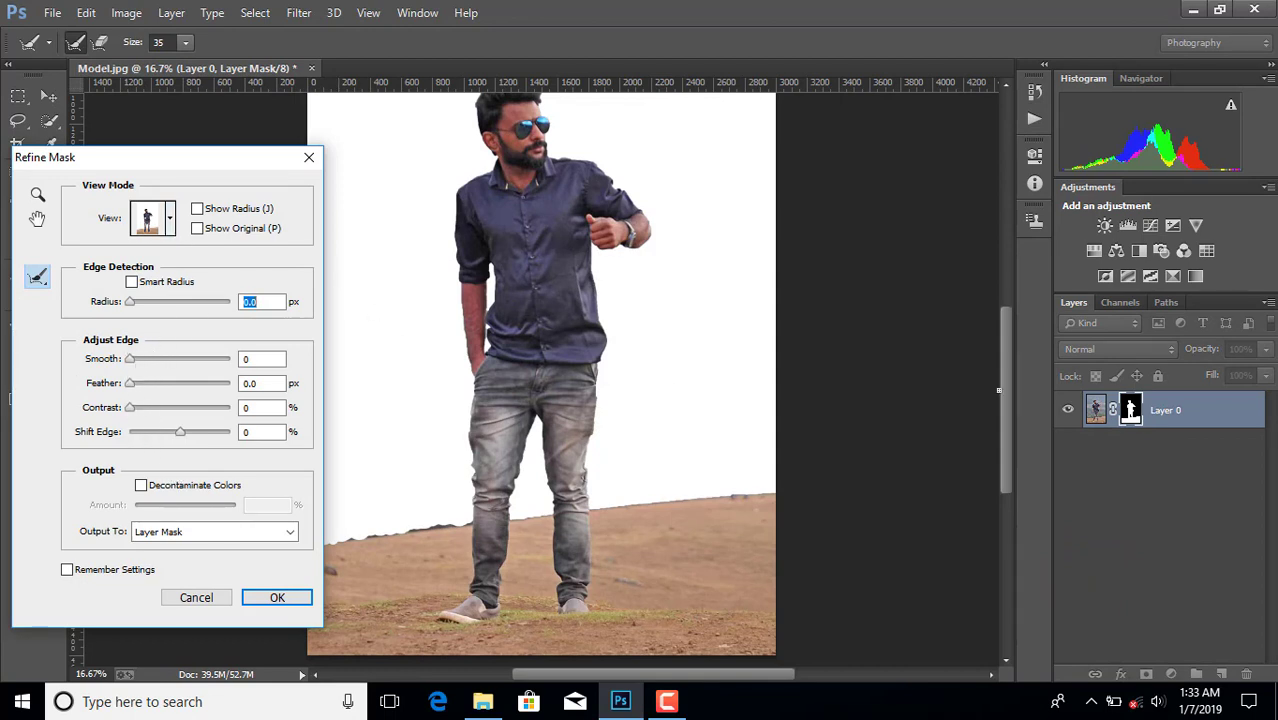
scroll(1003, 363, up, 3)
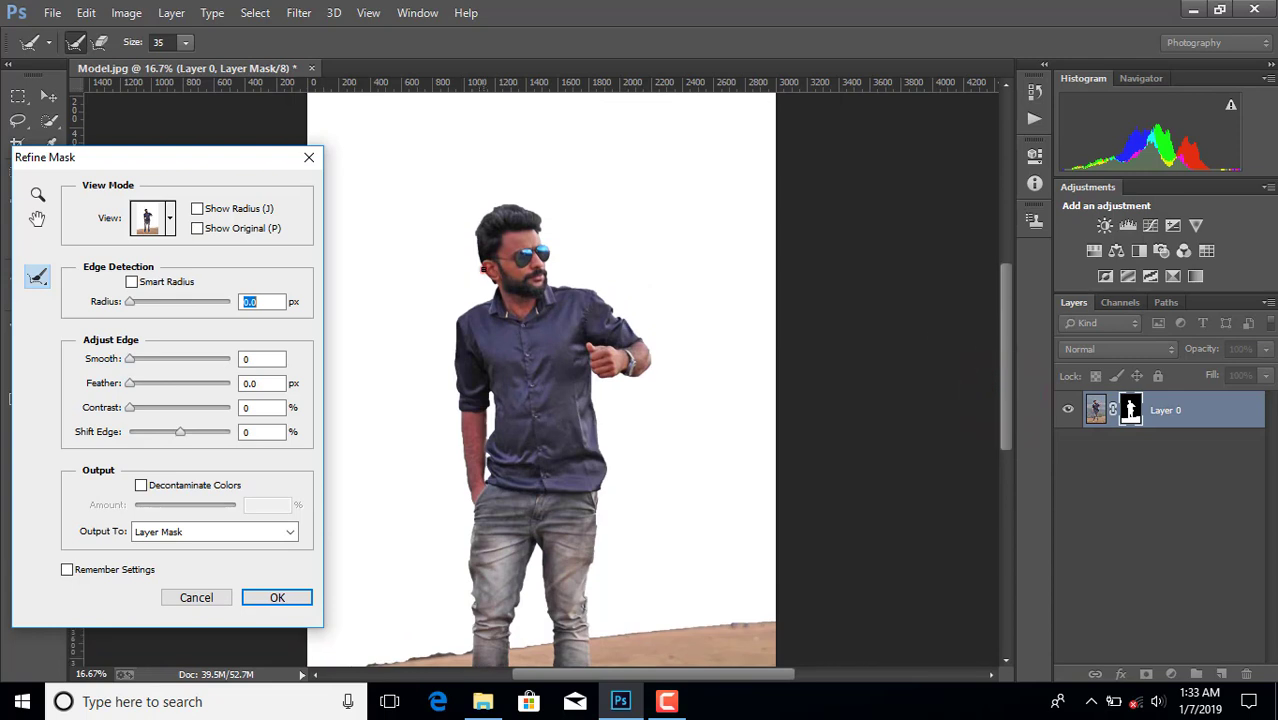
drag(484, 269, 475, 243)
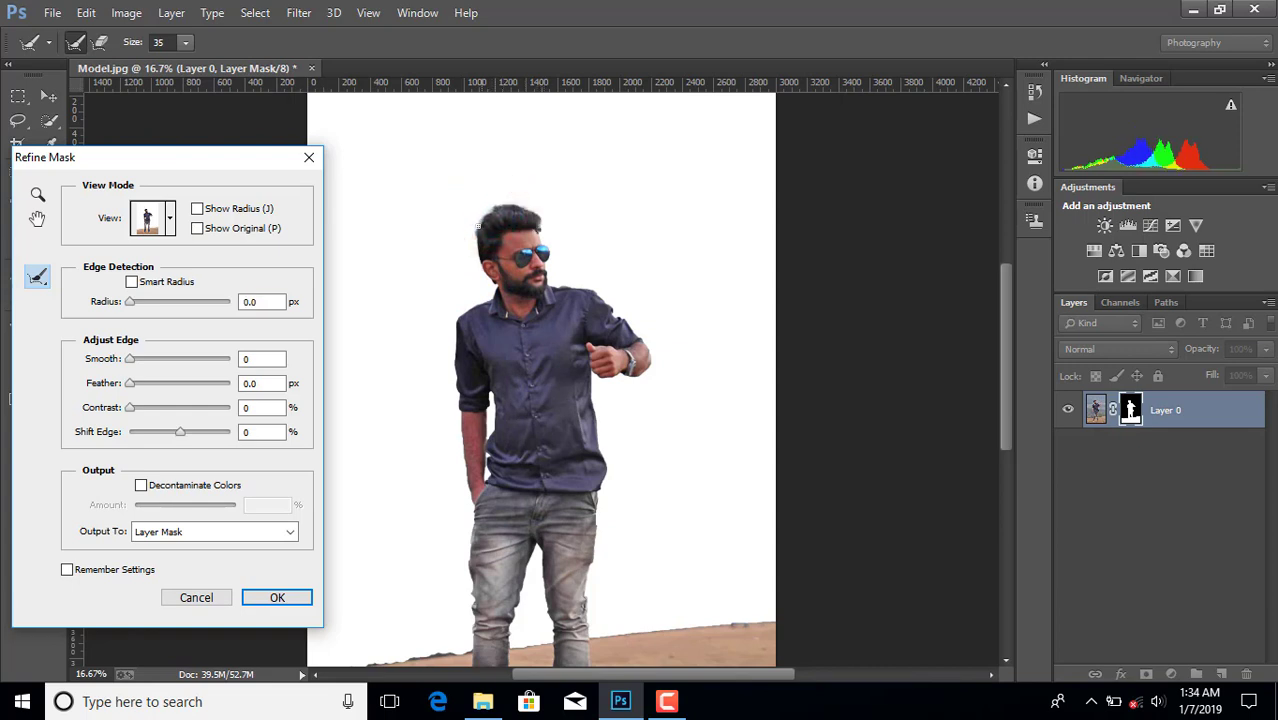
scroll(472, 266, down, 1)
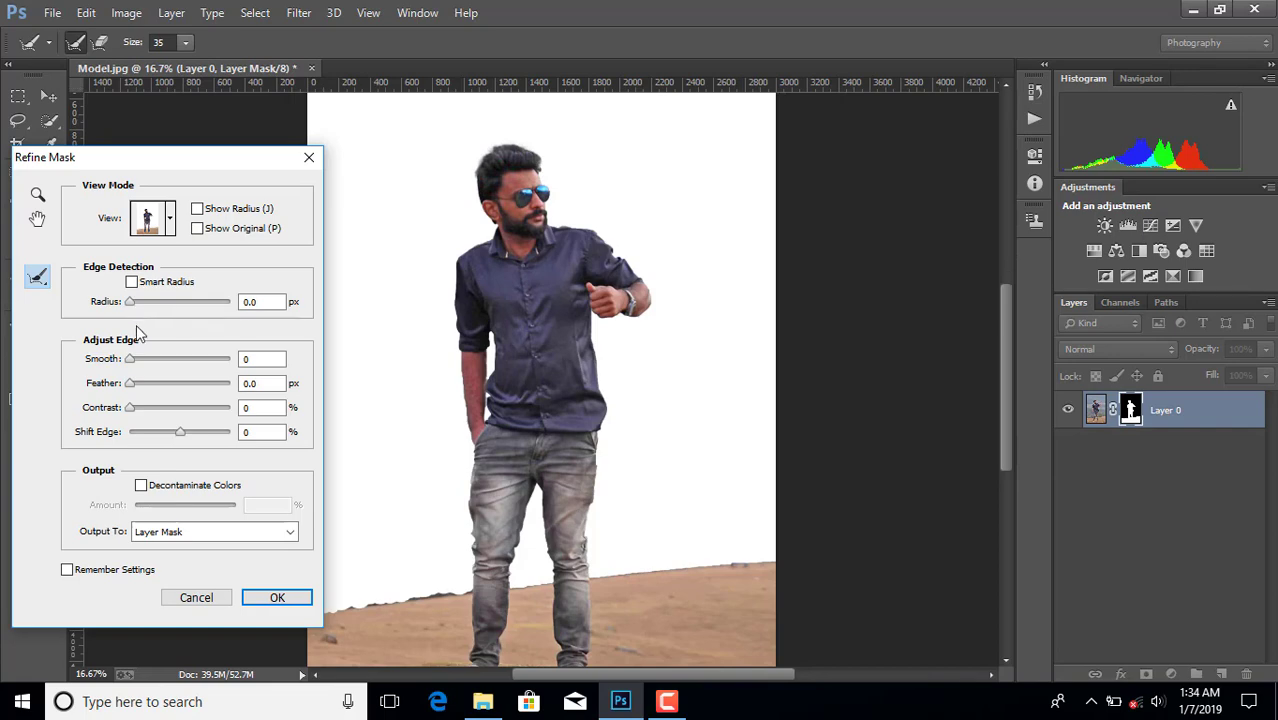
drag(132, 362, 137, 360)
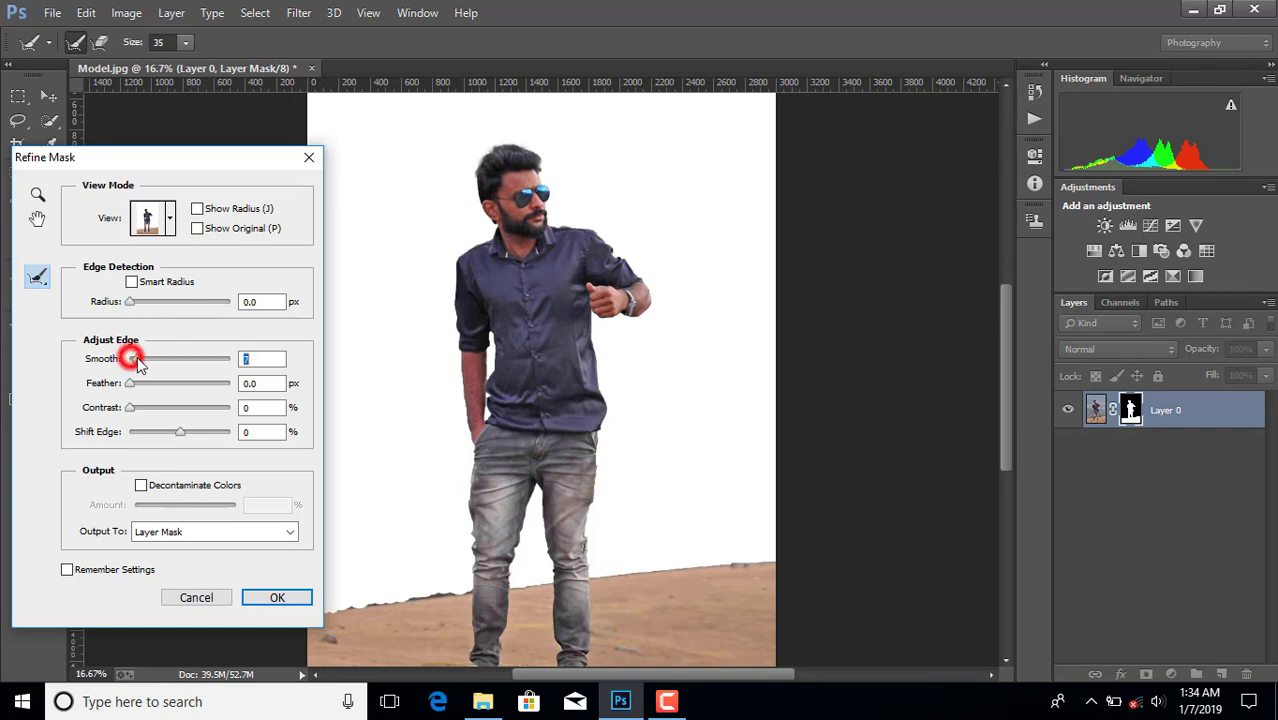
click(257, 597)
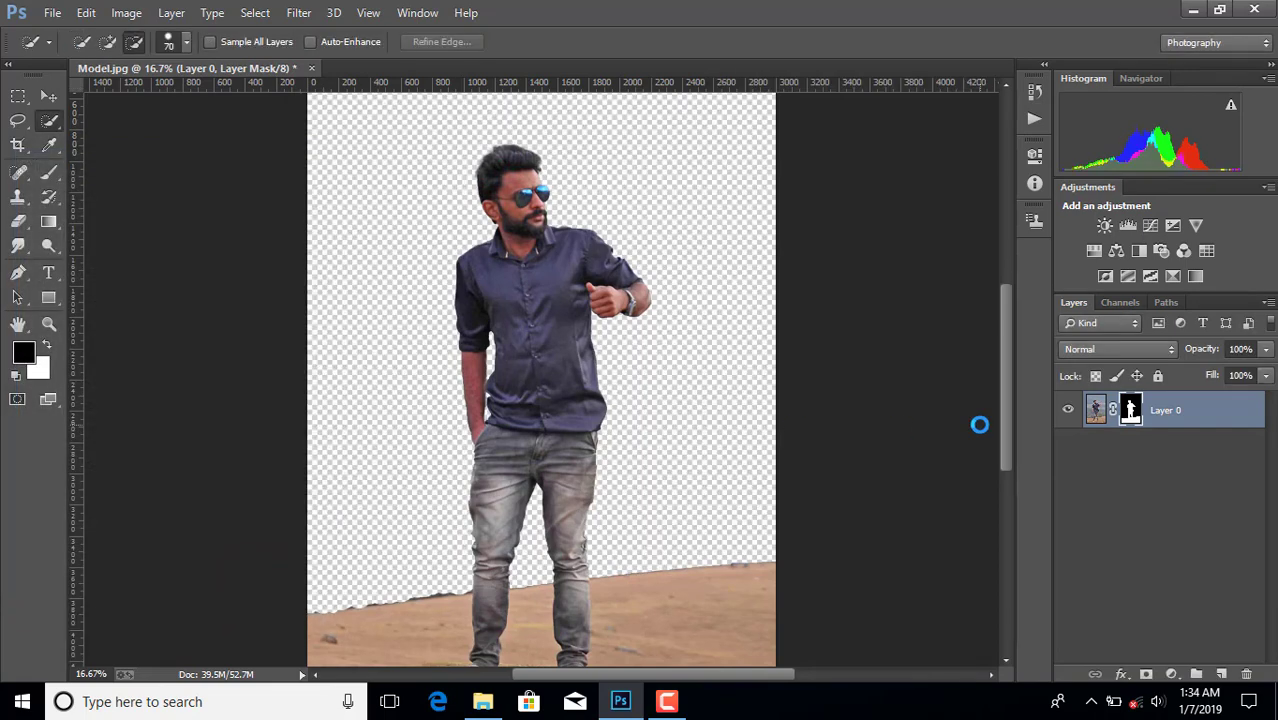
Apply Layer 0's mask permanently so the cutout of the man and hill becomes plain layer pixels.
scroll(987, 419, up, 1)
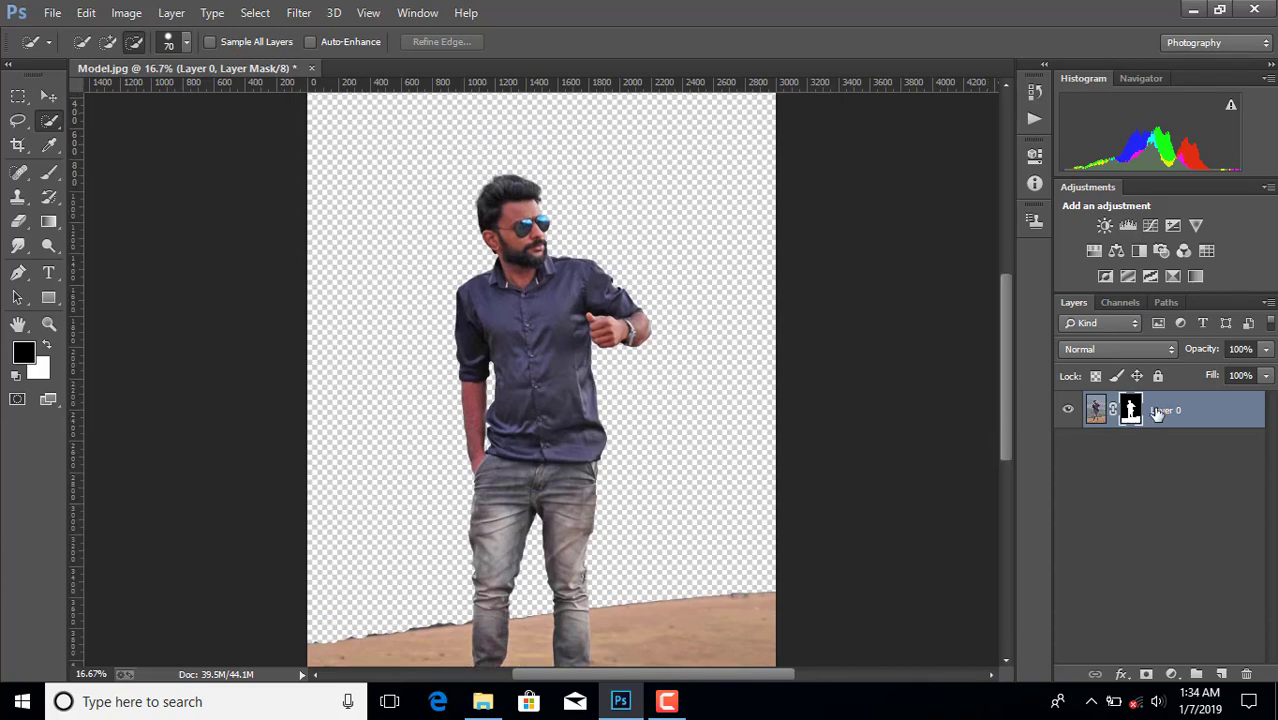
right_click(1130, 415)
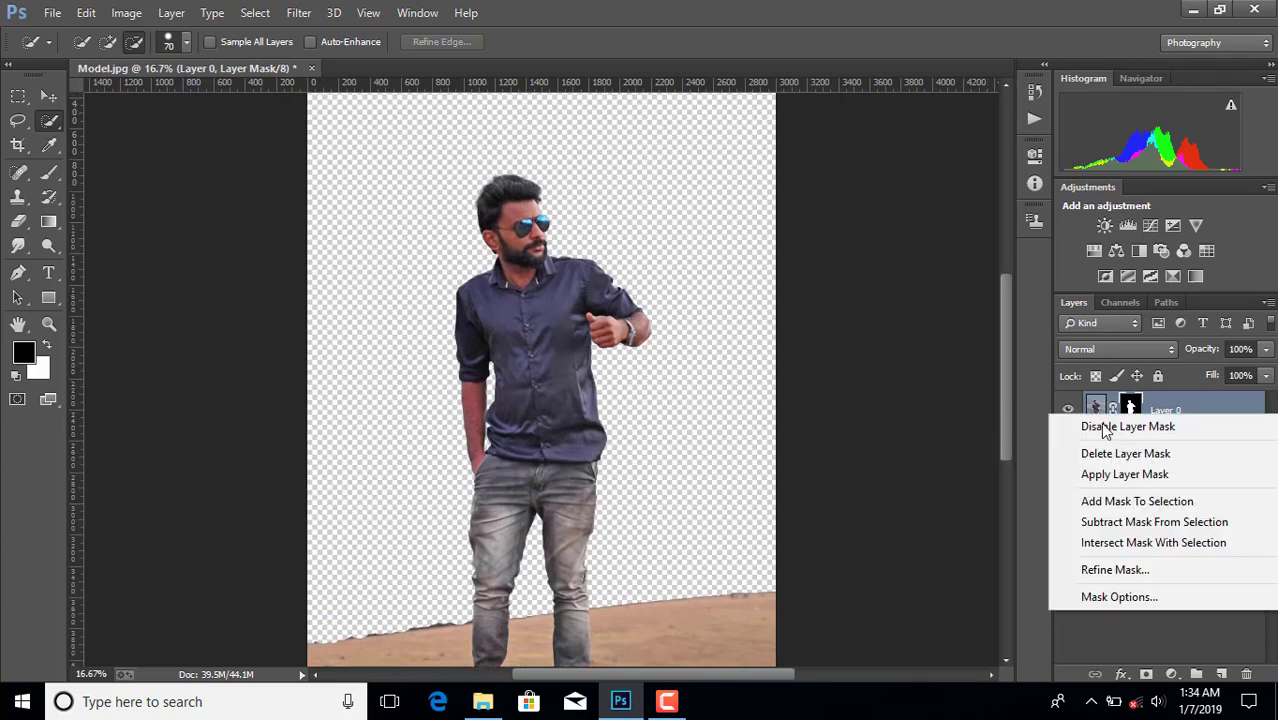
click(1100, 476)
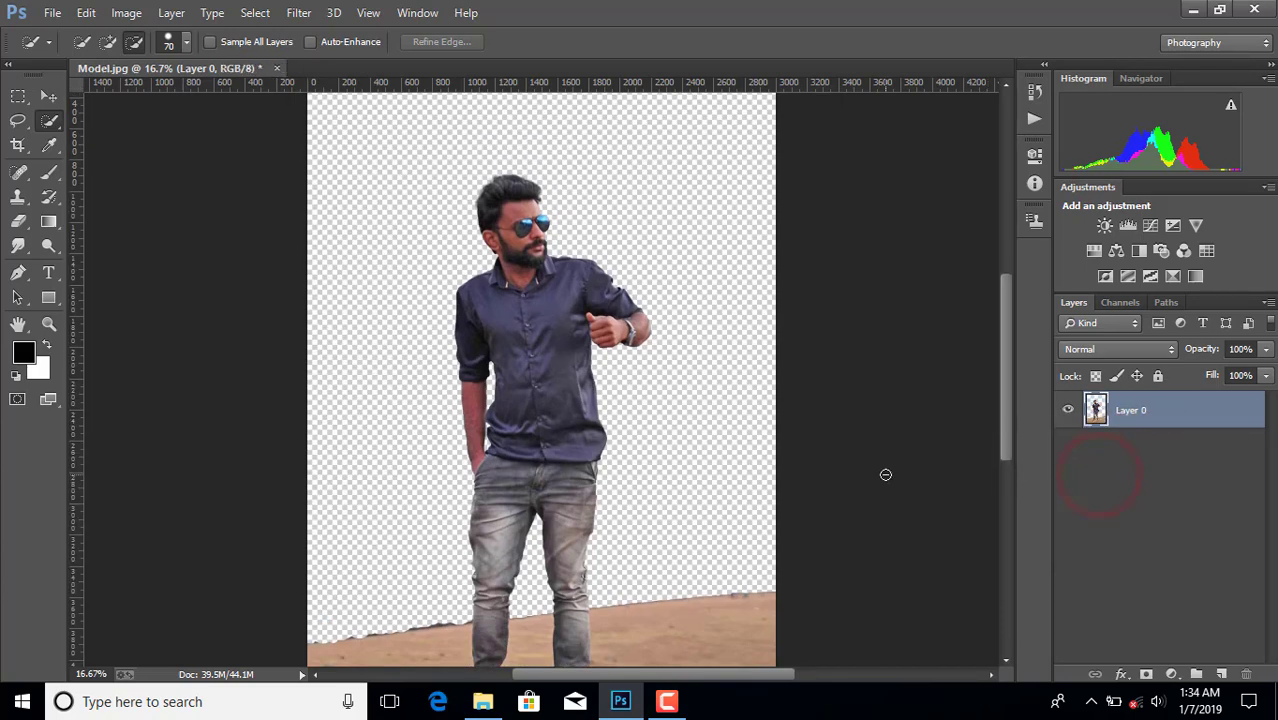
Place the background landscape image as a linked file, enlarge it to about 353%, and move it beneath Layer 0.
key(ctrl+minus)
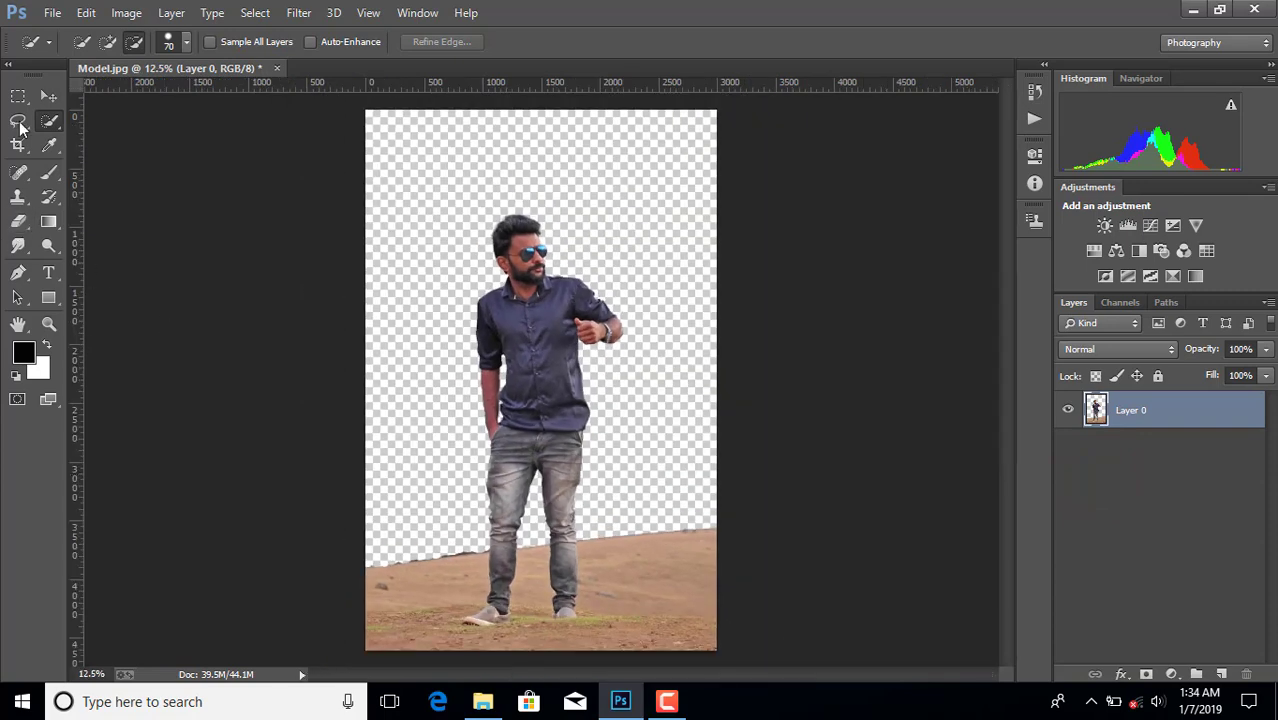
click(52, 12)
click(112, 303)
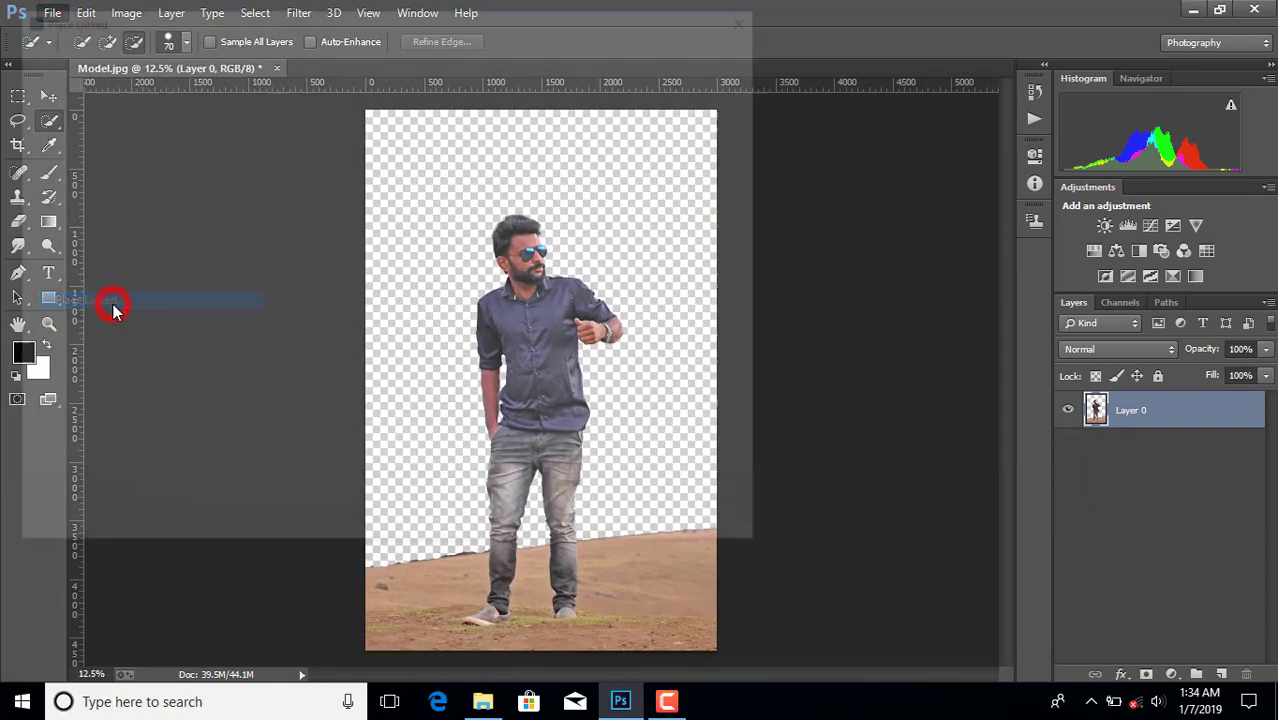
double_click(442, 168)
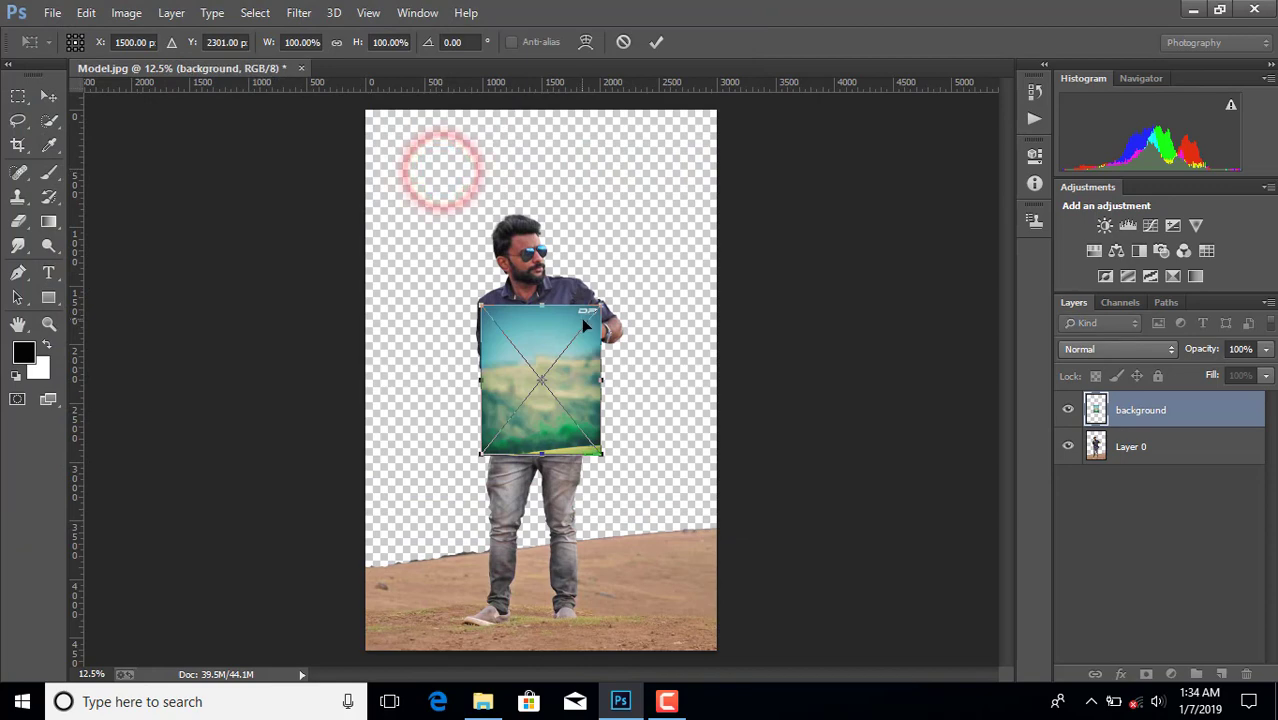
drag(604, 298, 788, 95)
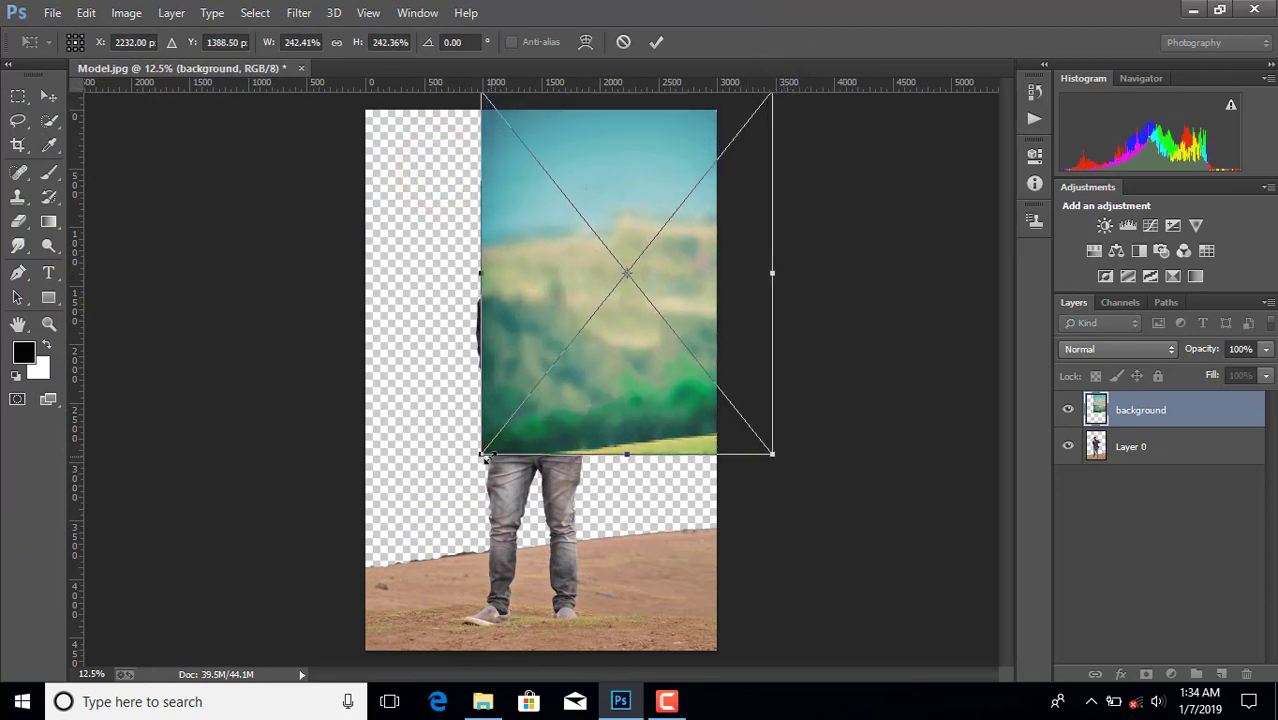
drag(483, 456, 279, 567)
click(657, 41)
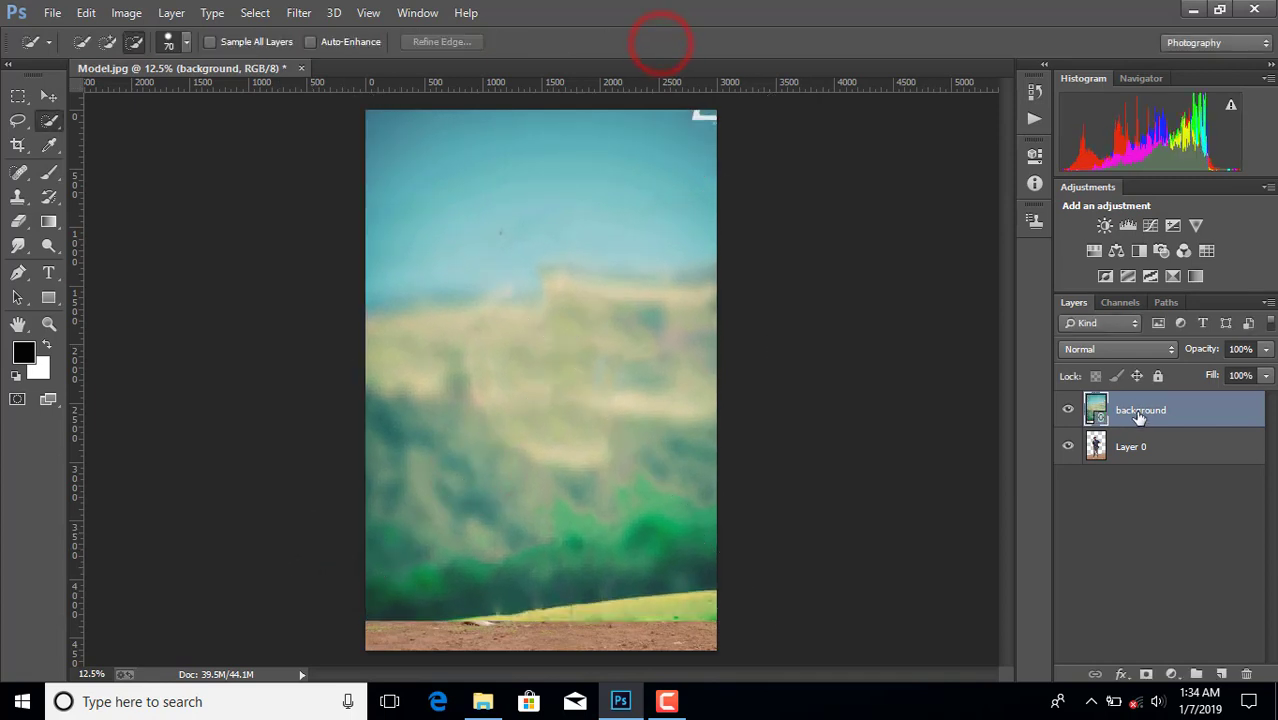
drag(1128, 410, 1148, 546)
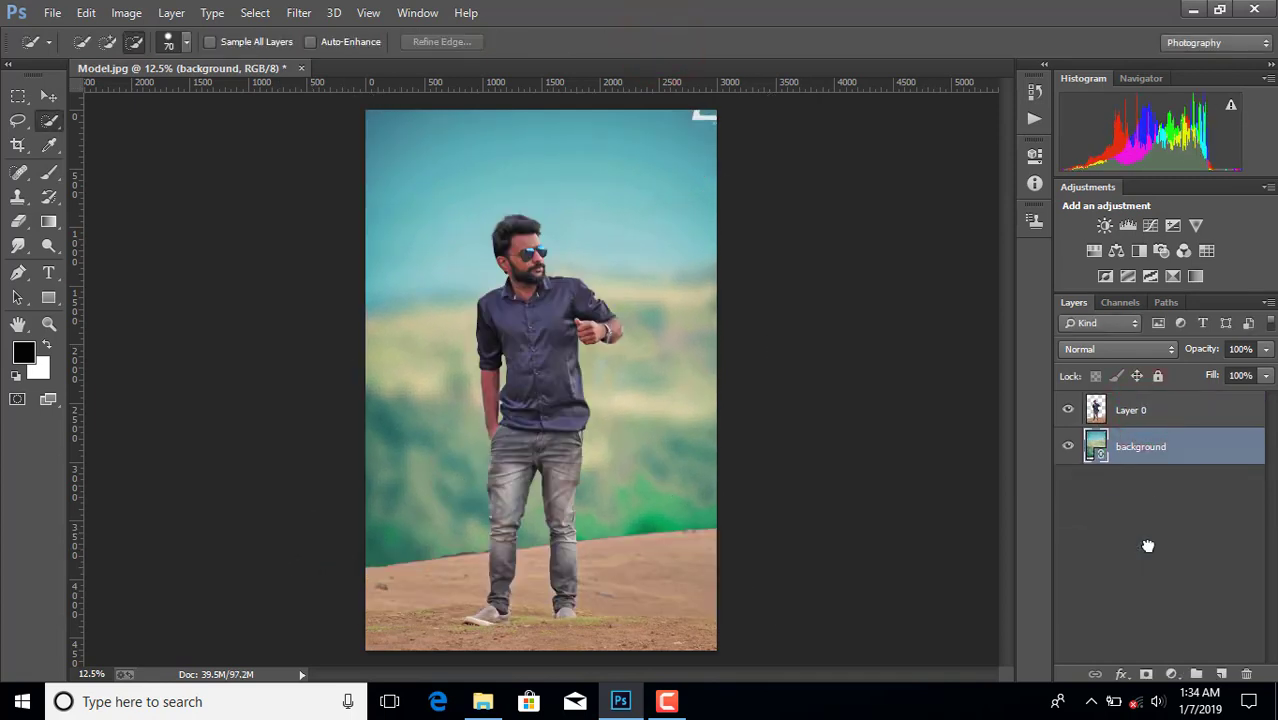
Reposition the background image behind the man, enlarging it to about 362% with its corner mark off the canvas, and rasterize the layer.
key(ctrl+t)
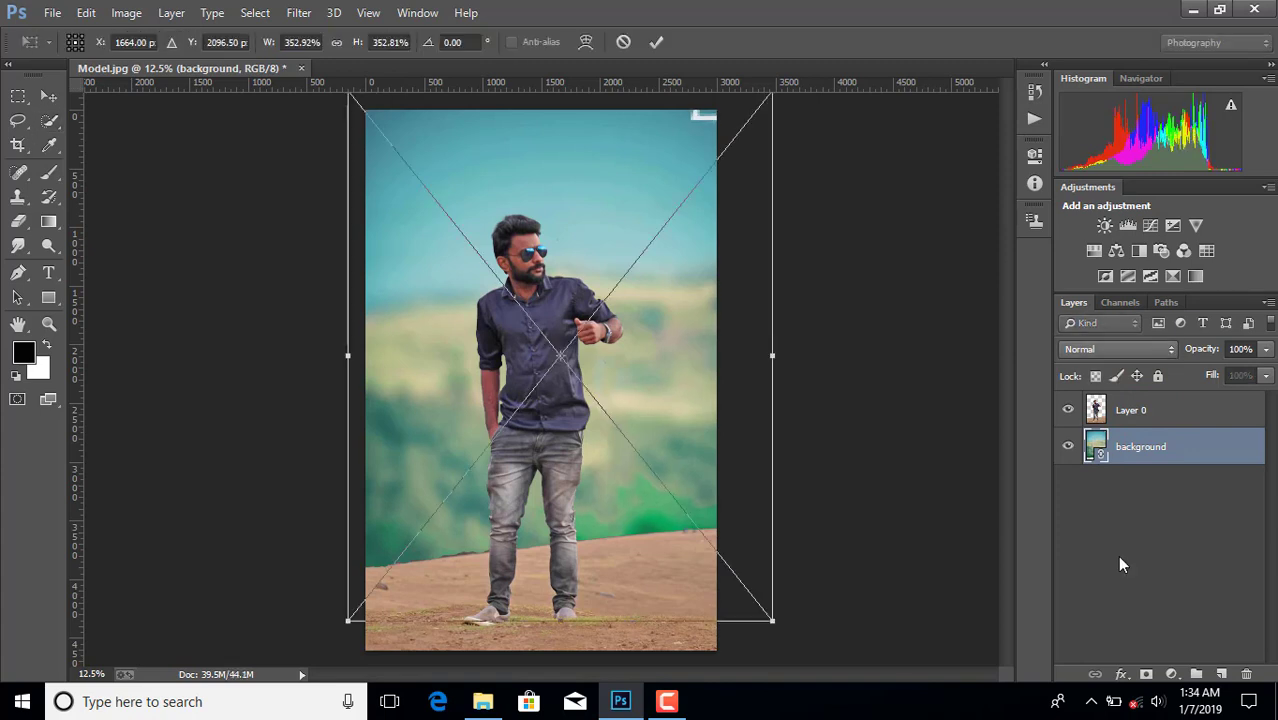
drag(727, 568, 667, 535)
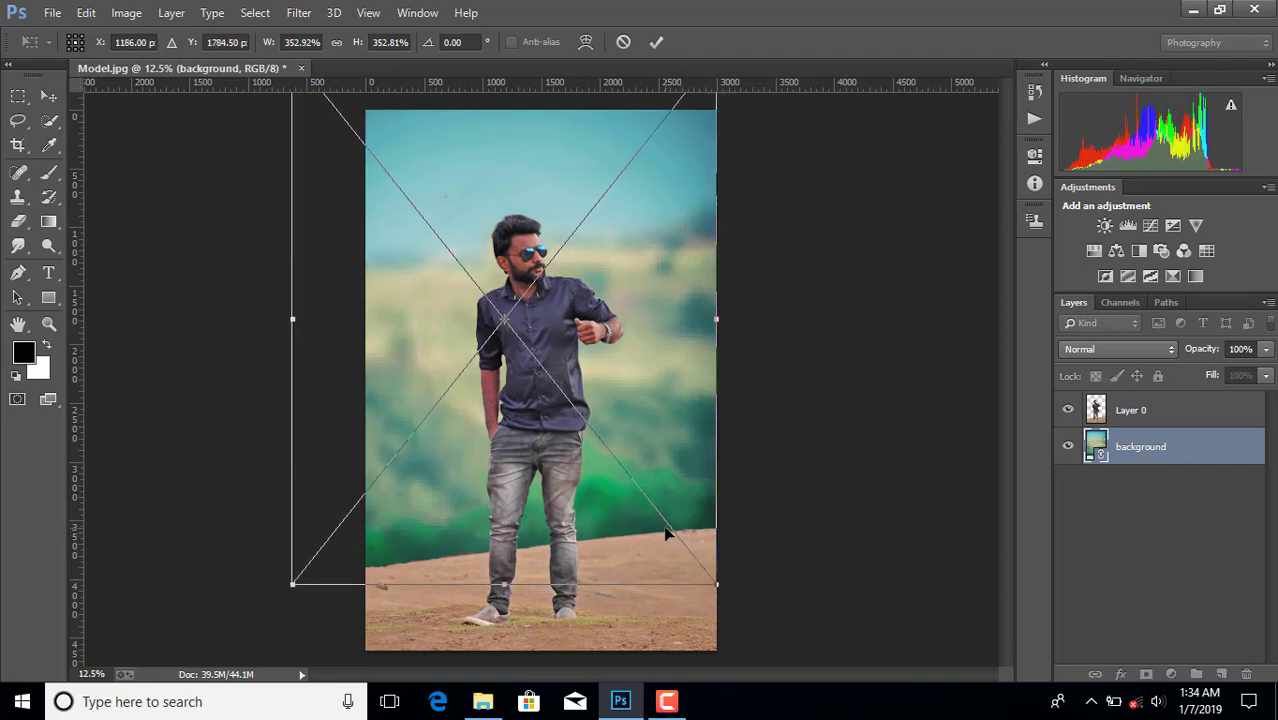
drag(293, 590, 281, 599)
drag(427, 531, 450, 511)
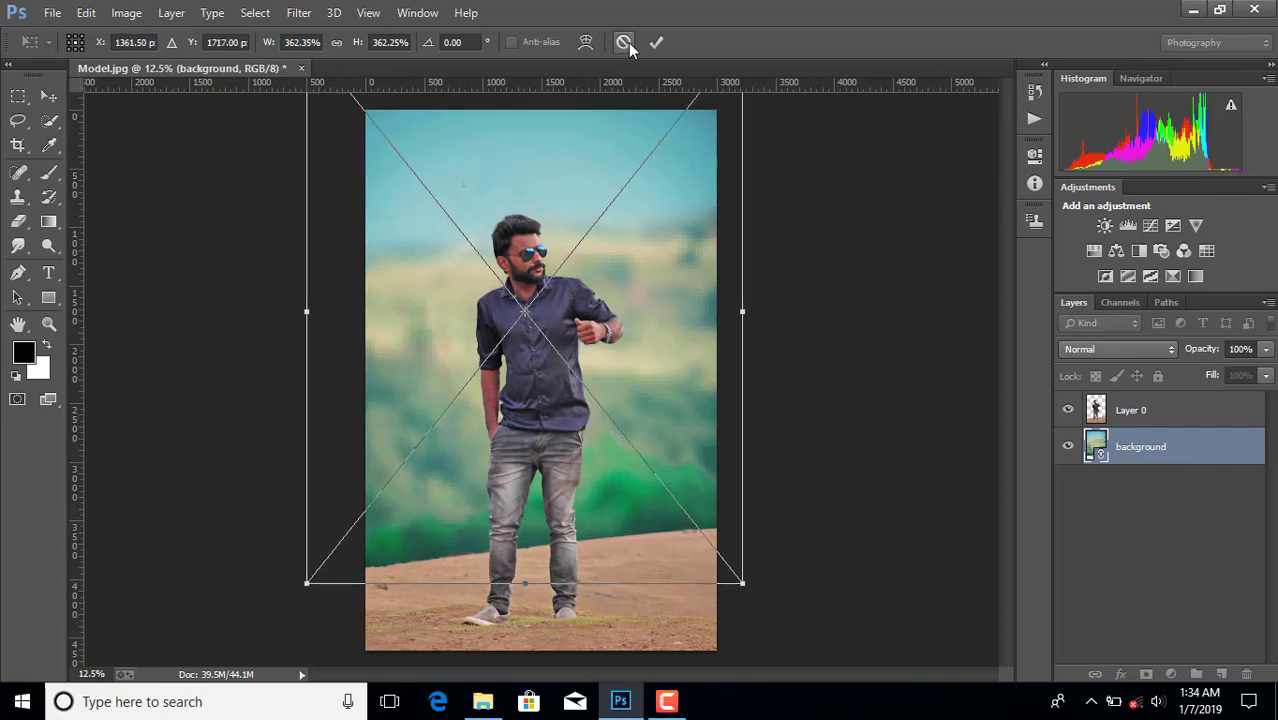
click(658, 43)
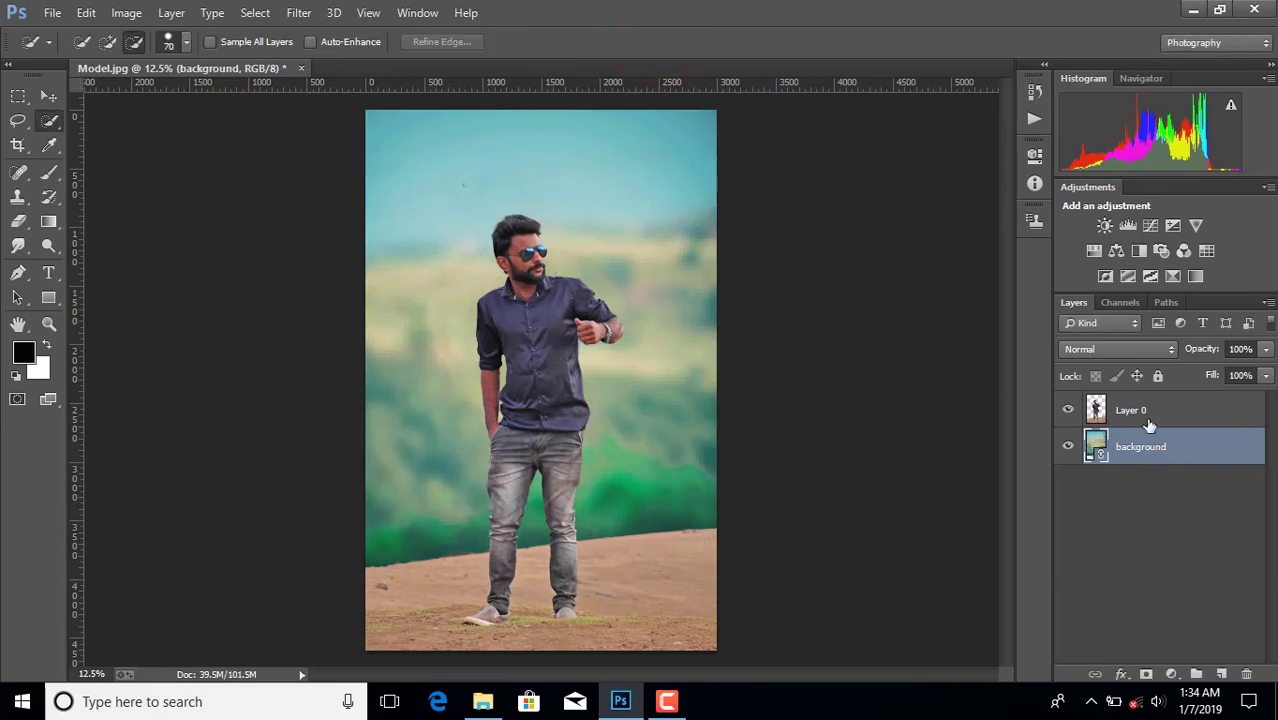
right_click(1150, 450)
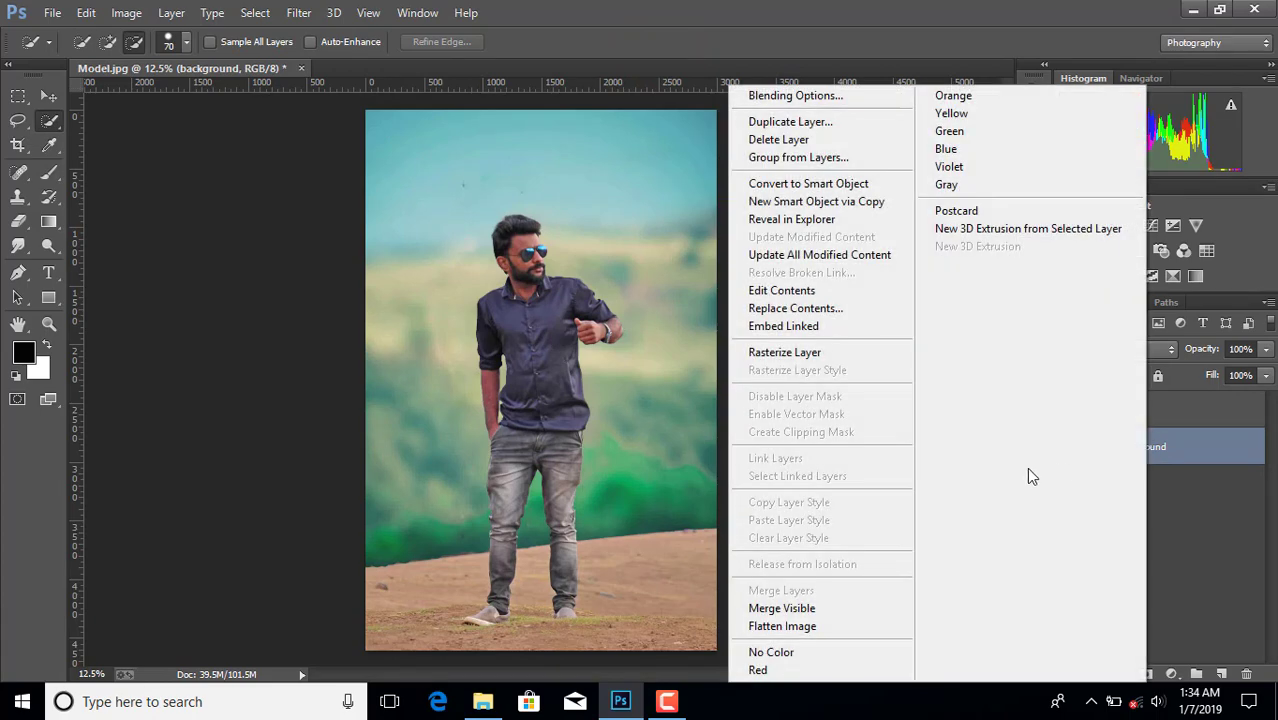
click(849, 347)
Start the Camera Raw Filter on Layer 0 and raise the HSL saturation of Yellows to +88 and Greens to +67.
click(1150, 418)
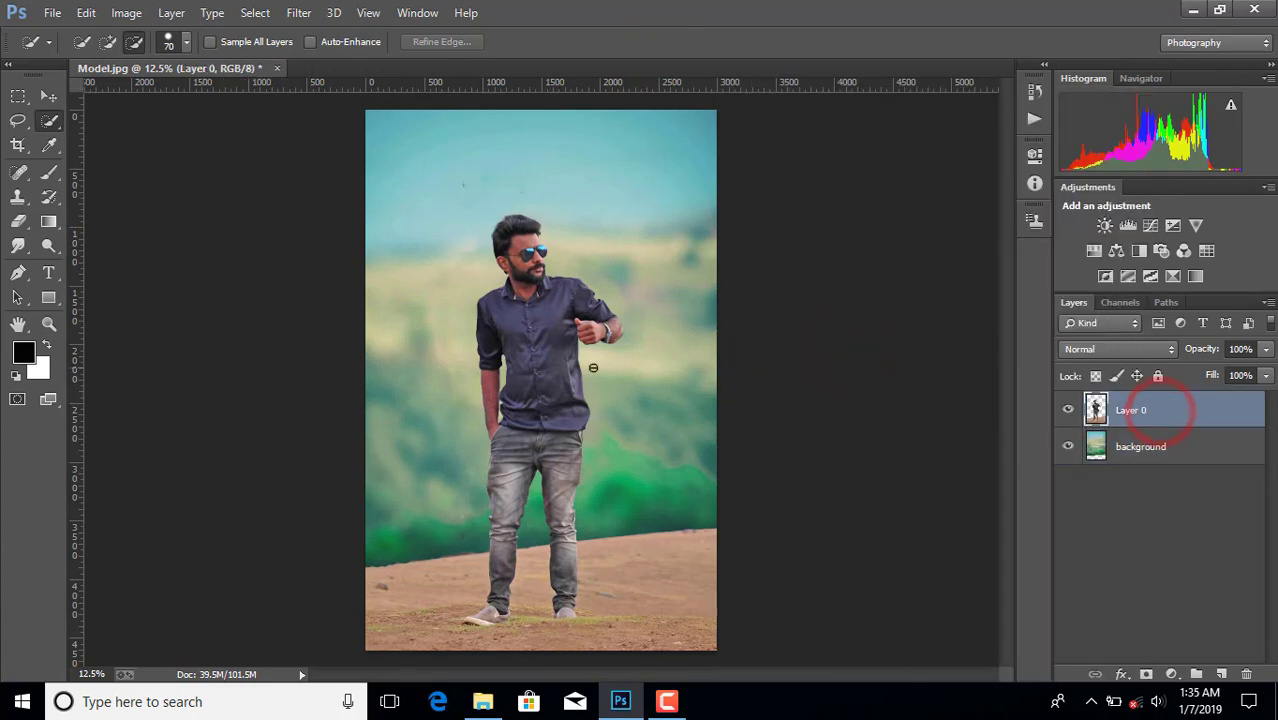
click(298, 12)
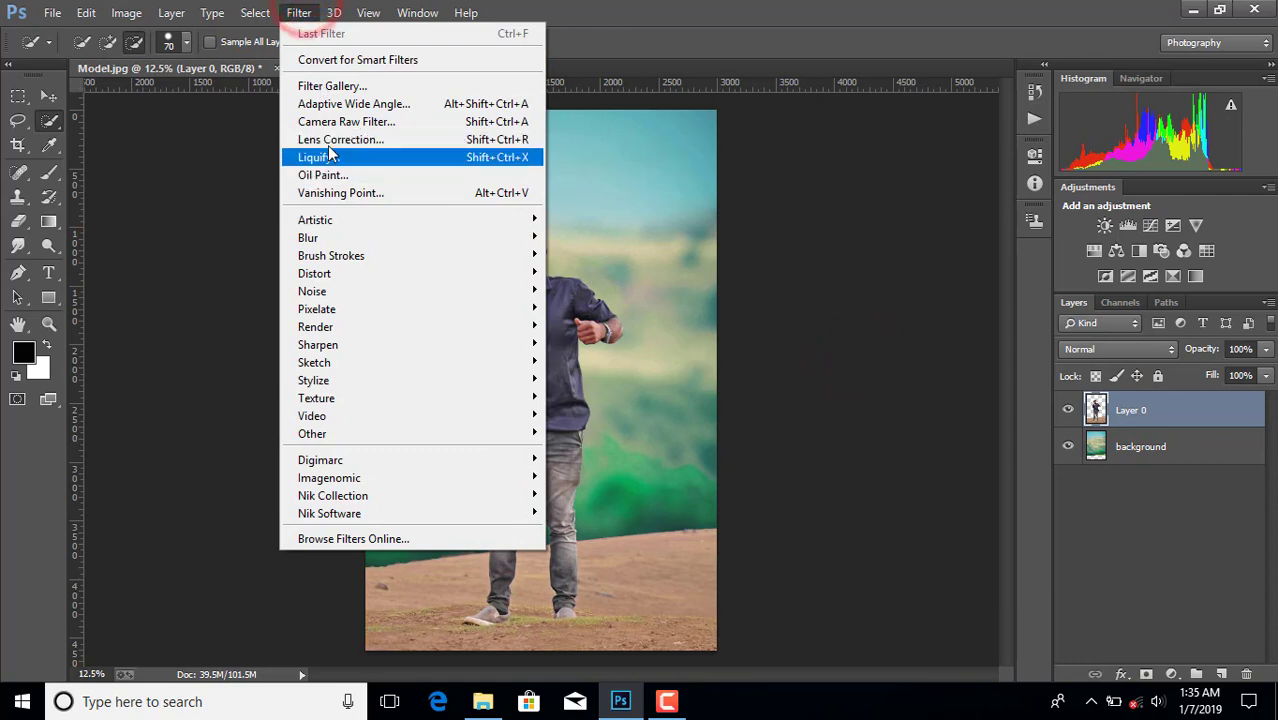
click(343, 123)
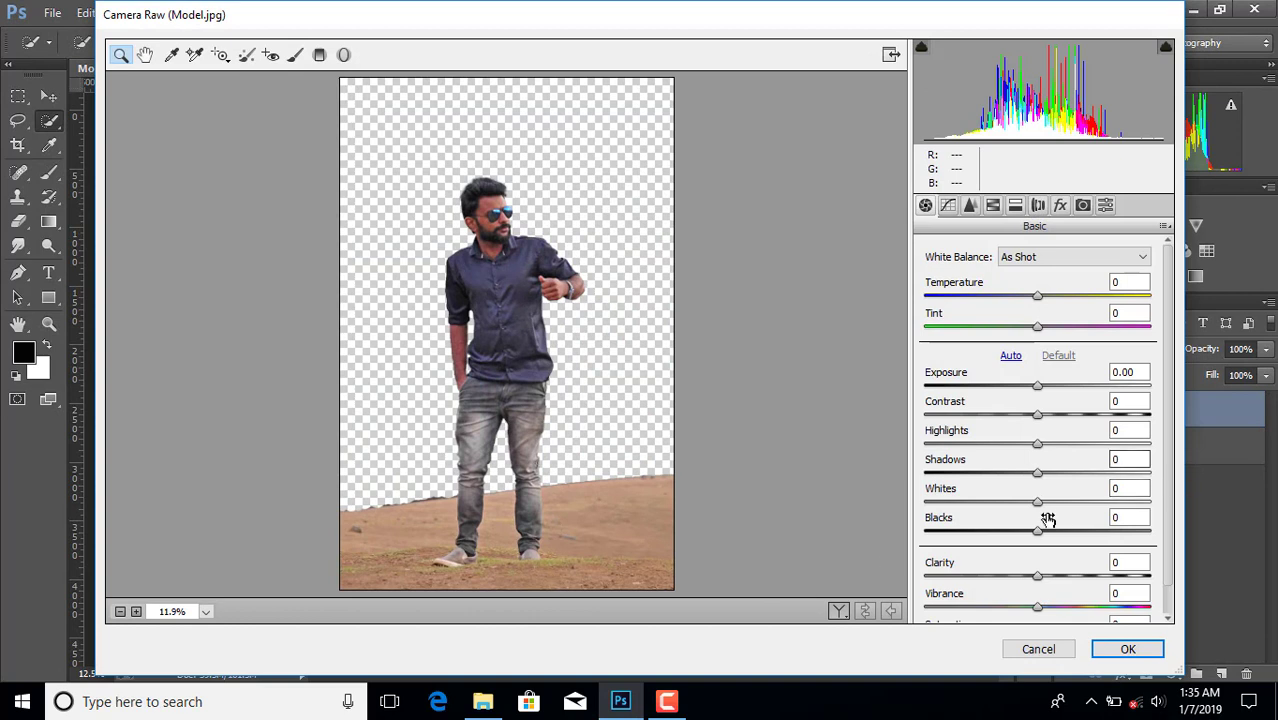
click(993, 205)
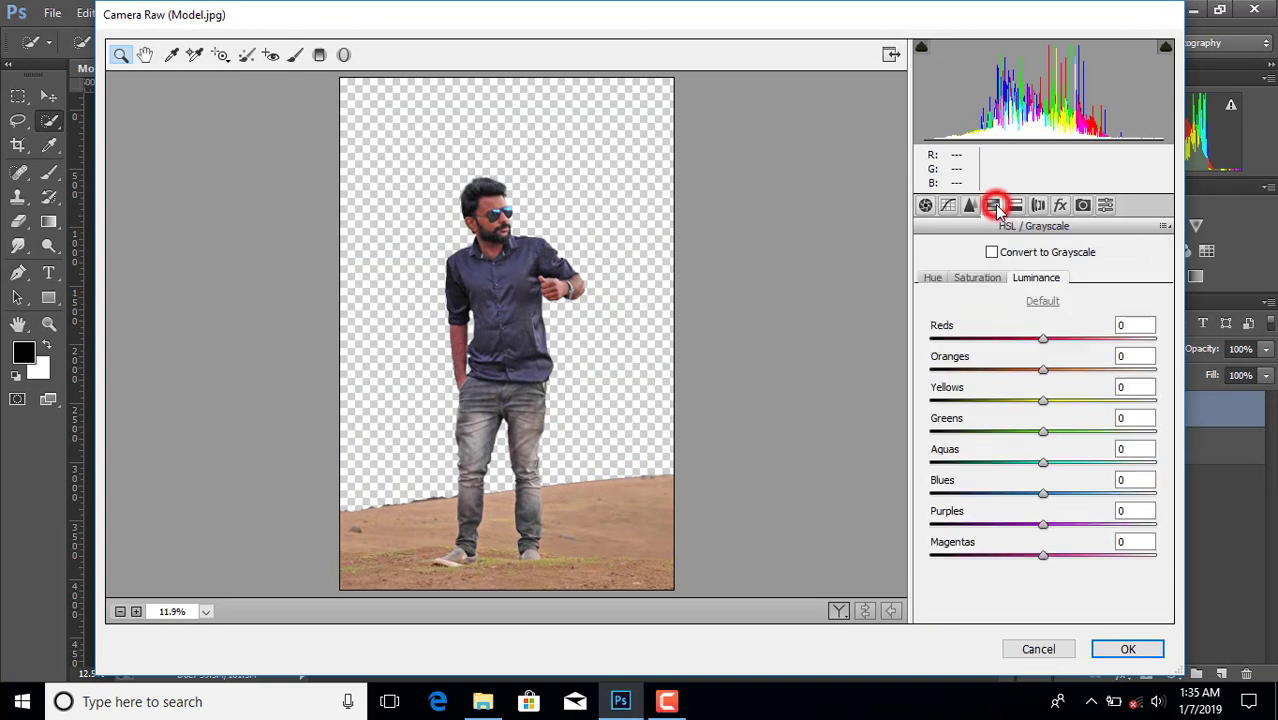
click(980, 277)
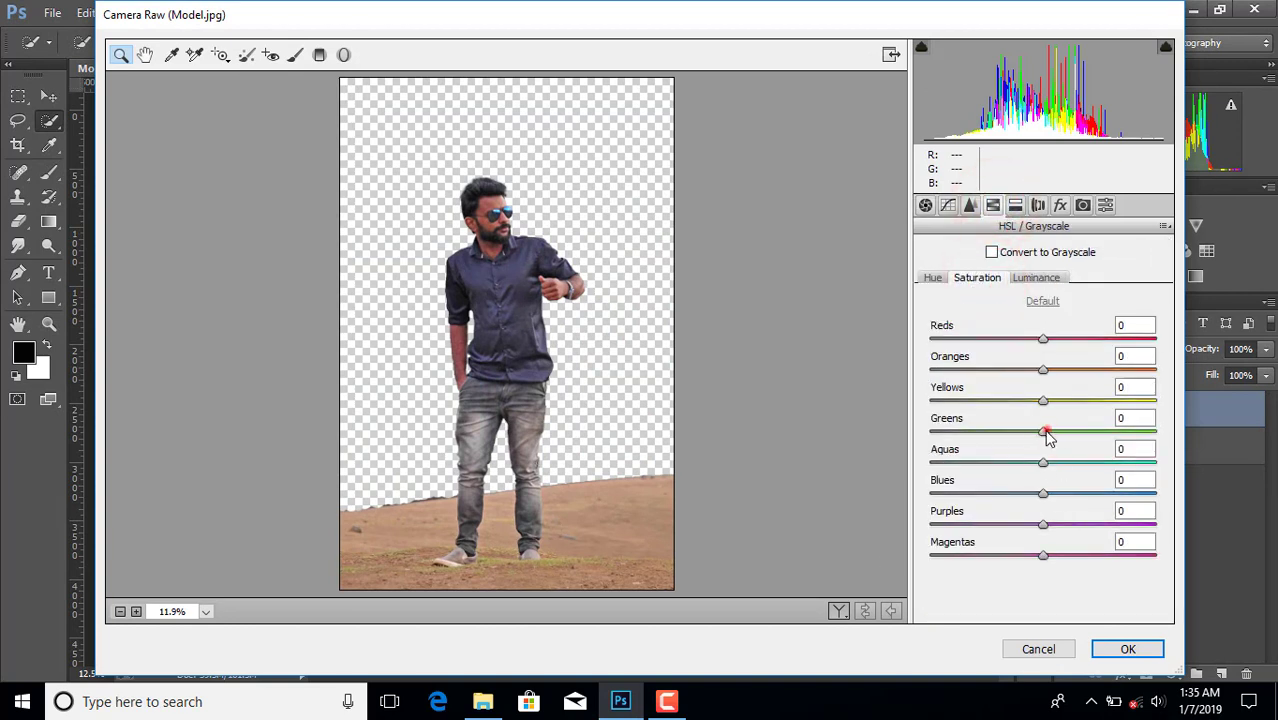
drag(1046, 430, 1143, 400)
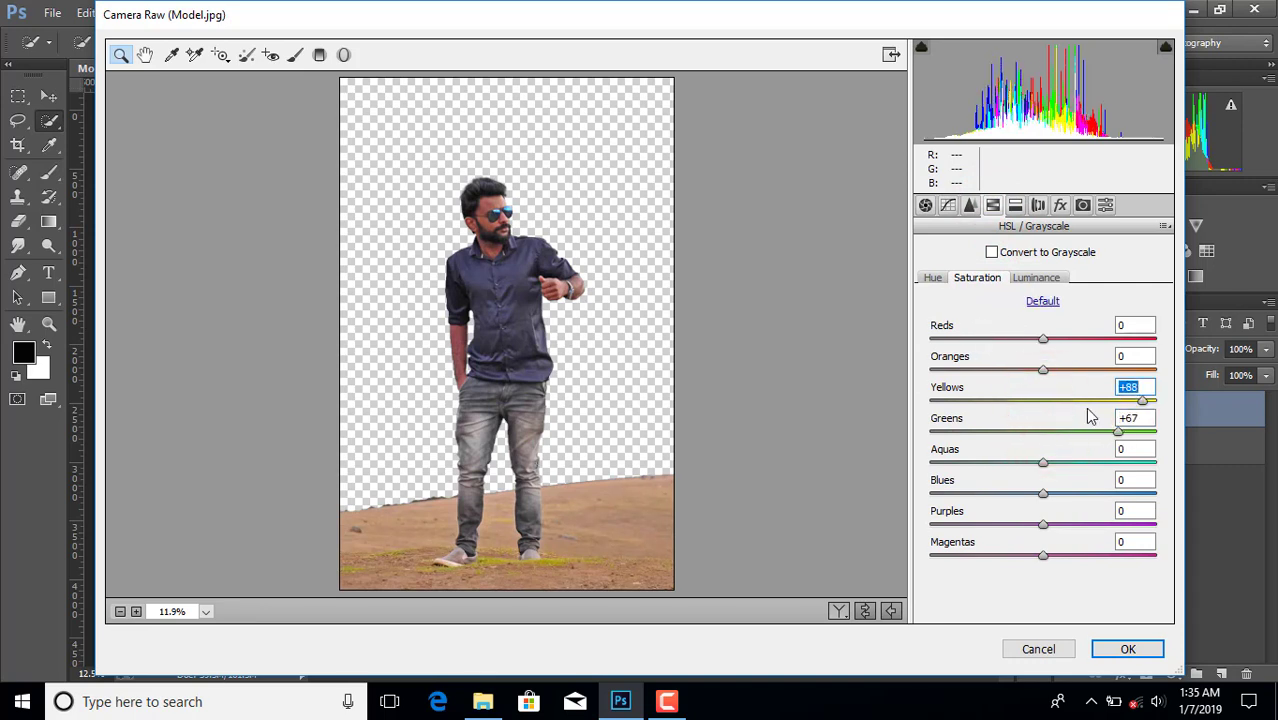
Set the HSL hue of Yellows to +28 and Greens to +45, and lower the luminance of both colors.
click(932, 278)
drag(1045, 400, 1094, 436)
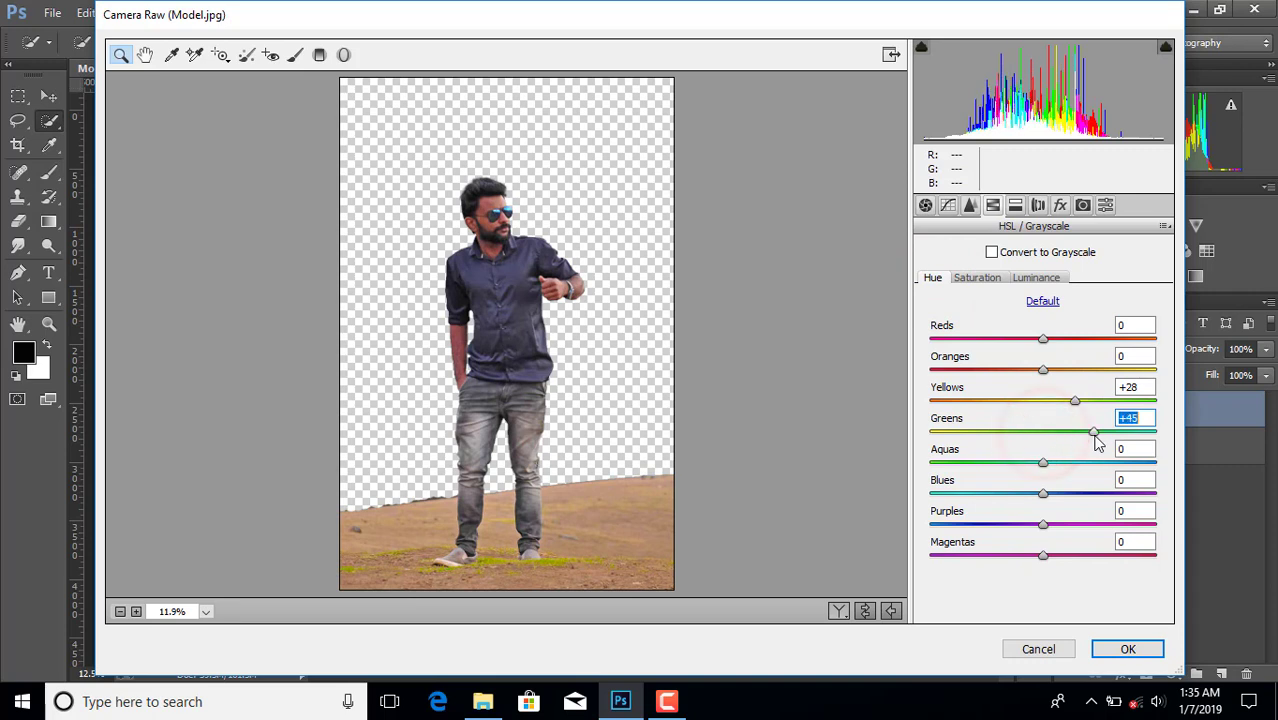
click(1036, 278)
drag(1043, 400, 1013, 432)
Set Greens saturation to +100, shift the hue of Yellows to +95 and Greens to +63, and apply the filter to Layer 0.
click(975, 278)
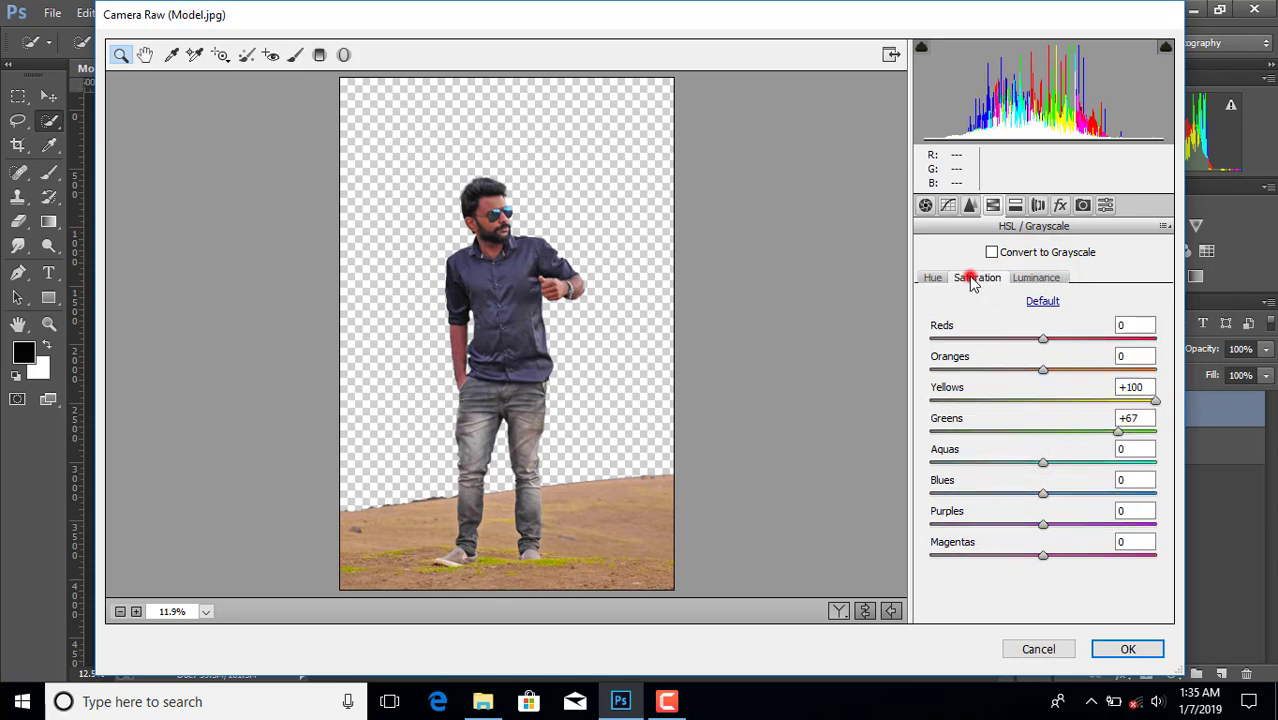
drag(1118, 430, 1157, 437)
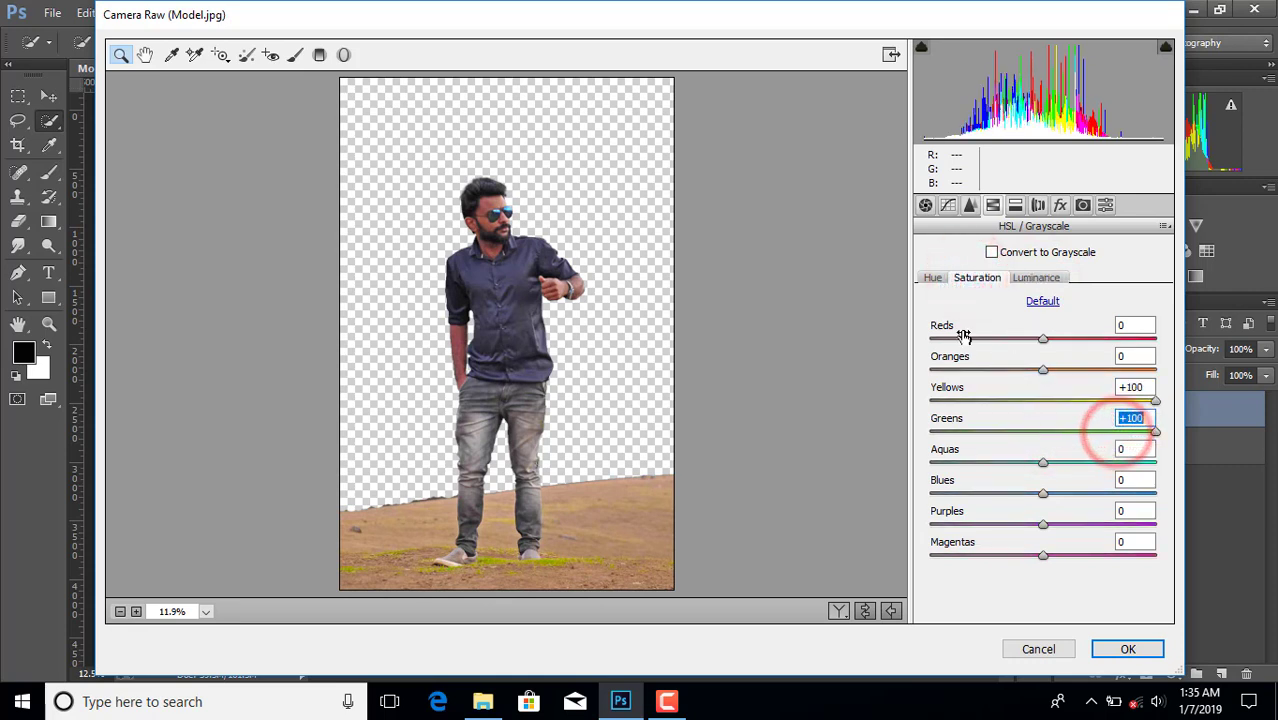
click(932, 278)
drag(1073, 400, 1120, 437)
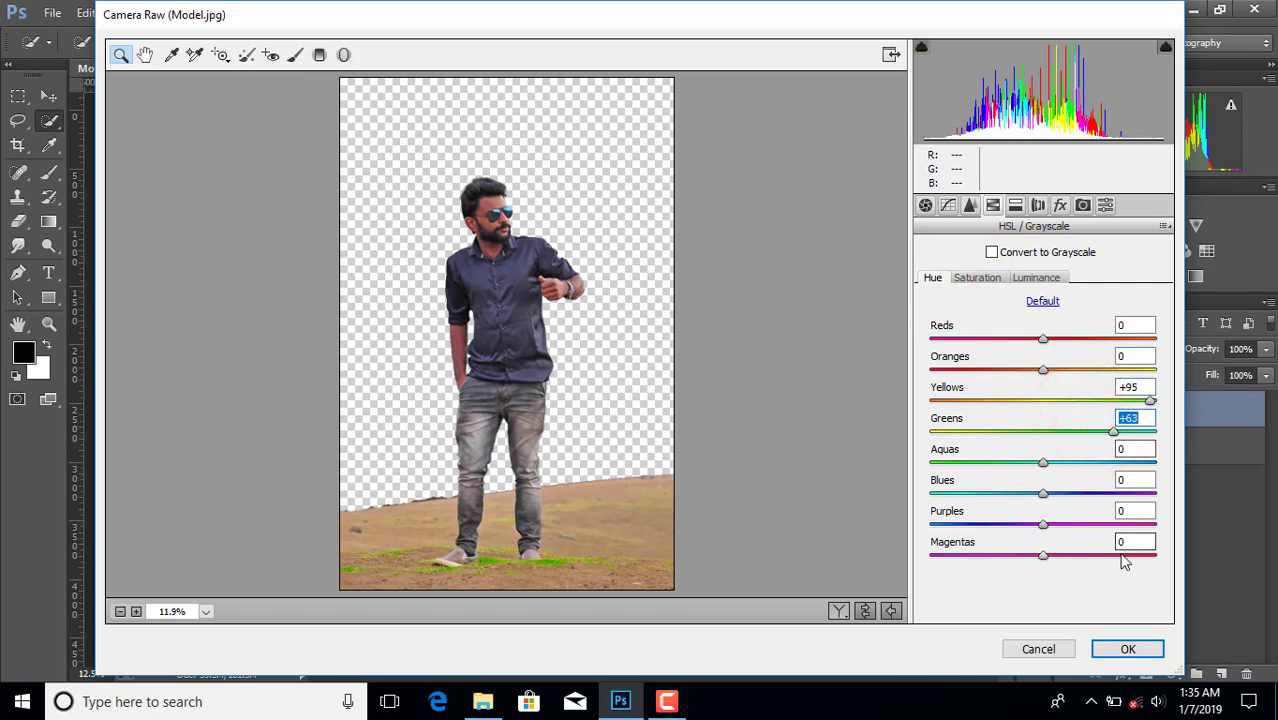
click(1125, 650)
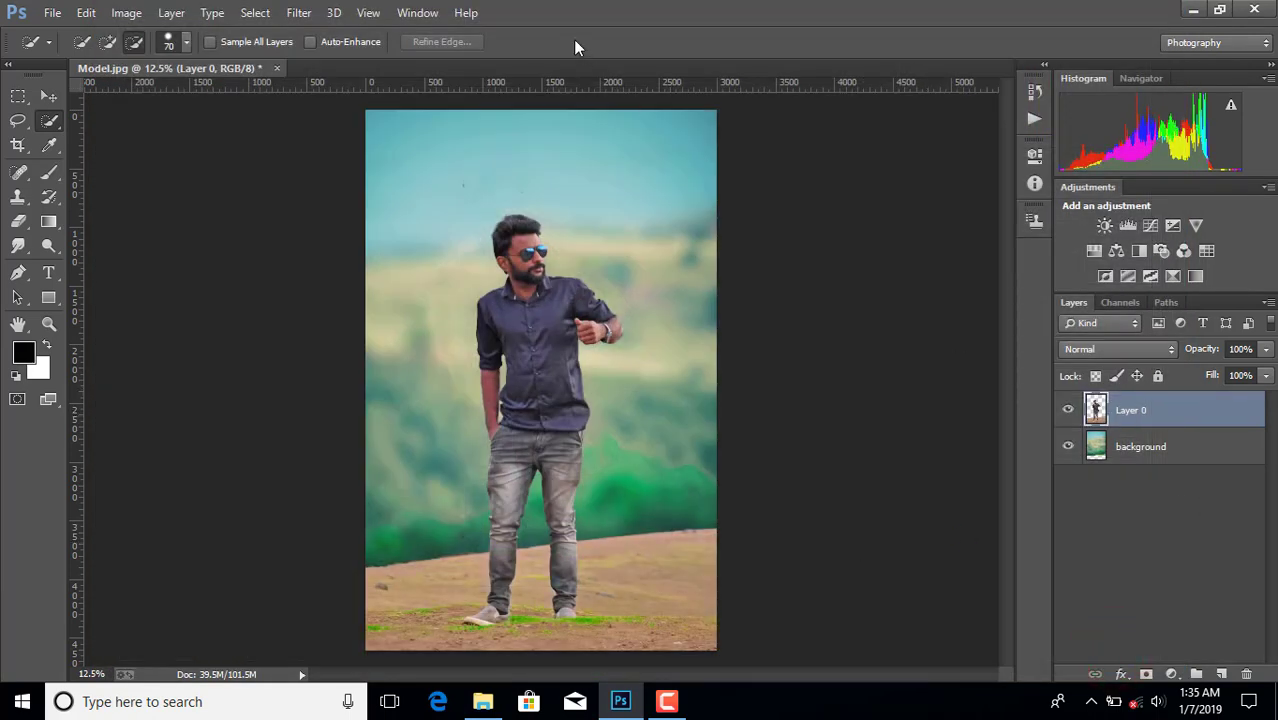
Start the Camera Raw Filter on Layer 0 again and set the HSL hue of Yellows to +89, Greens to +76 and Aquas to +21.
click(299, 12)
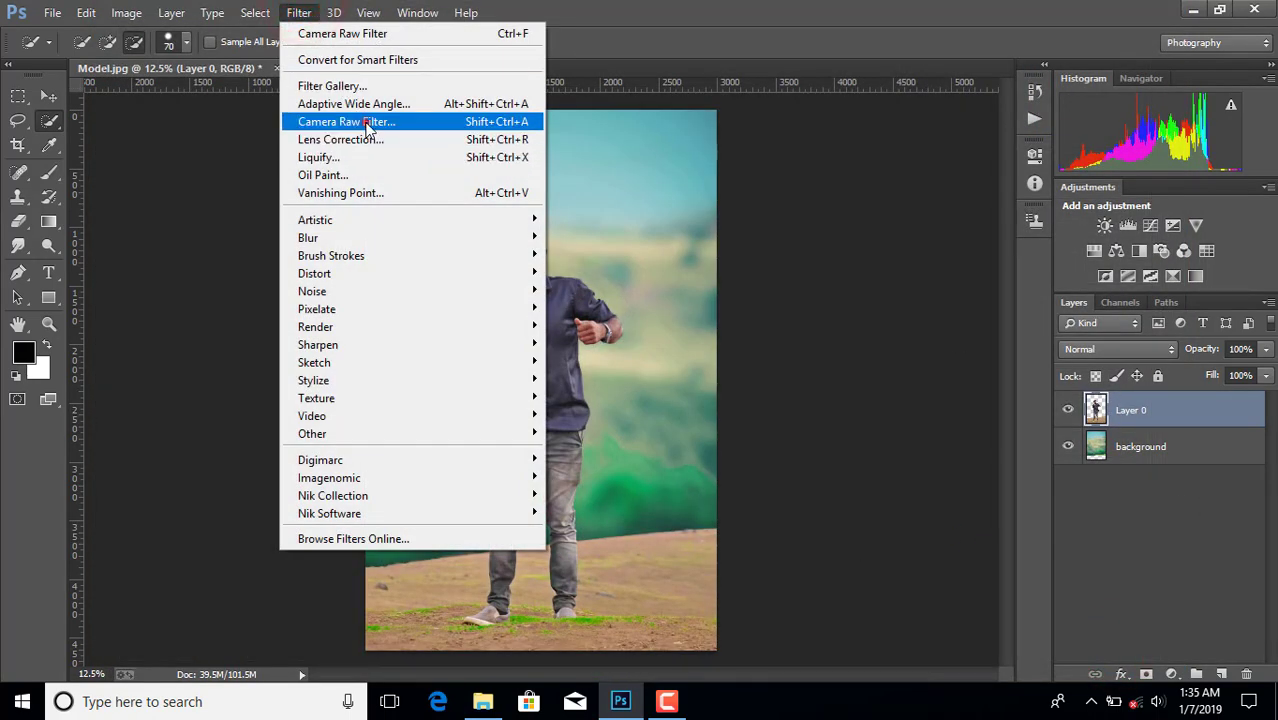
click(368, 123)
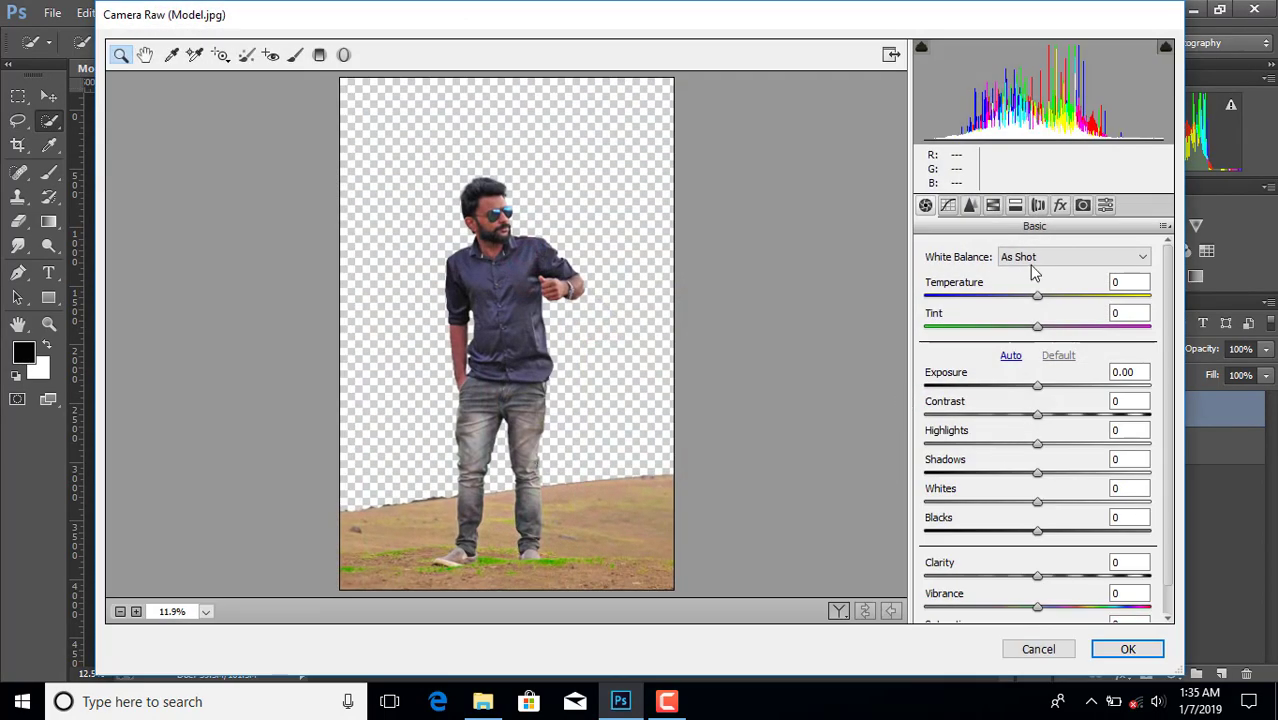
click(993, 205)
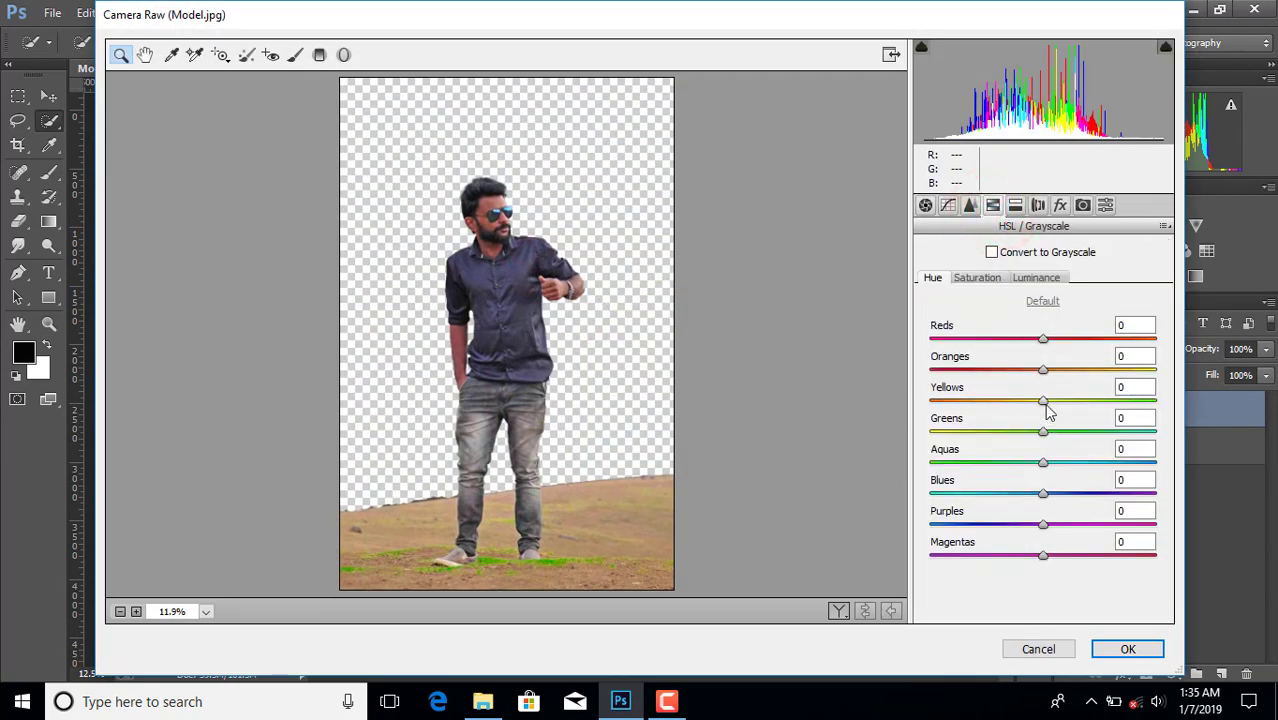
drag(1048, 399, 1102, 398)
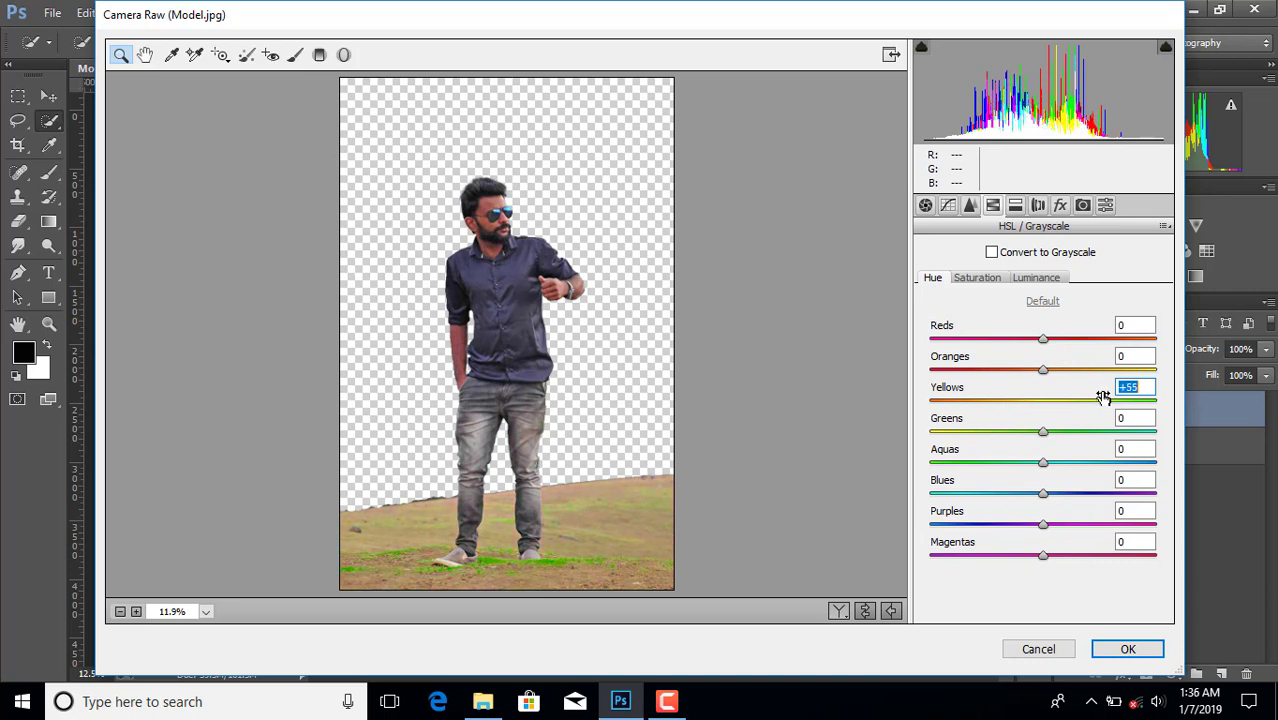
drag(1044, 432, 1145, 403)
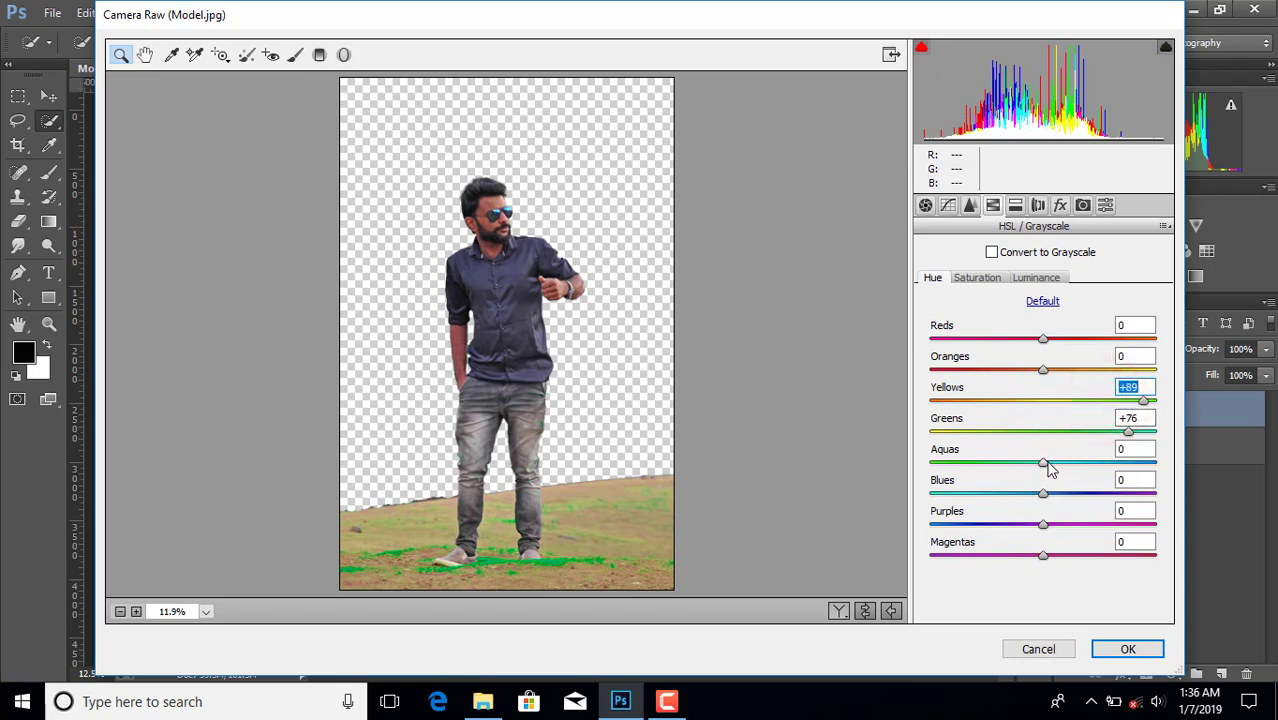
drag(1044, 462, 1072, 465)
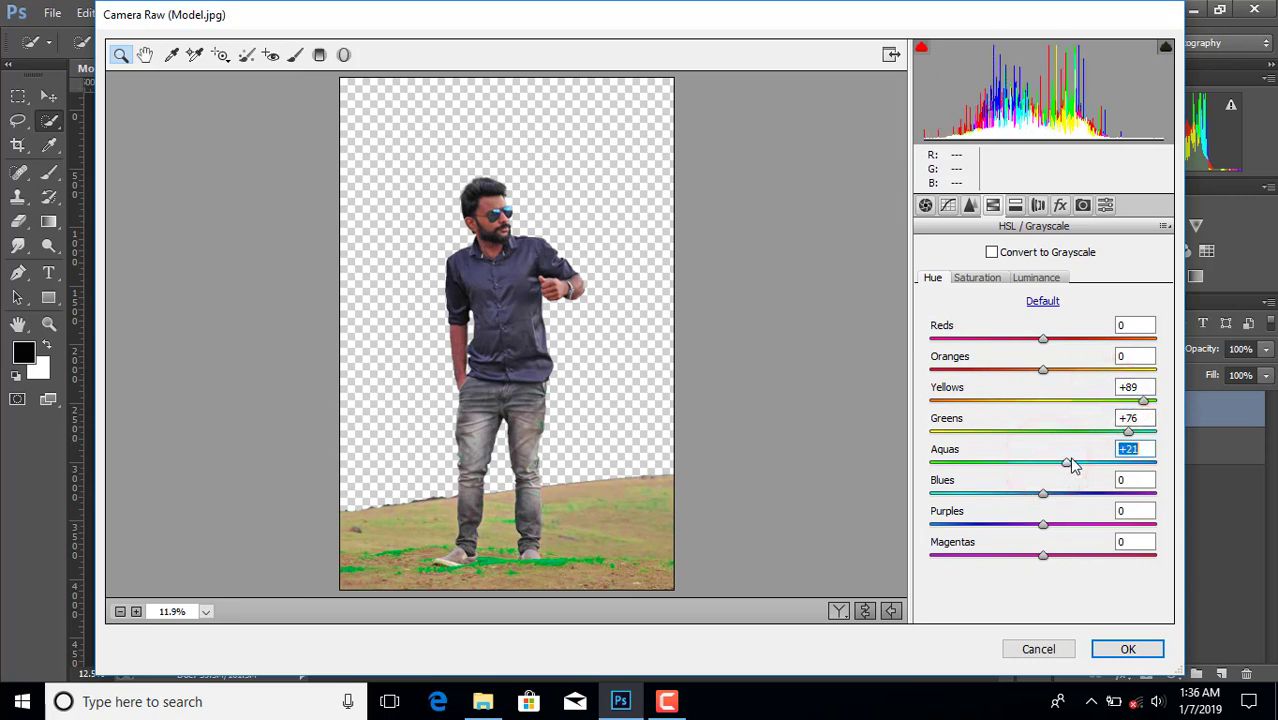
Strongly raise the HSL saturation of the Yellows and Greens to intensify the hill's grass color.
click(979, 281)
drag(1044, 400, 1144, 411)
drag(1044, 431, 1143, 433)
Lower the HSL luminance of Yellows to -35 and Greens to -20, and apply the filter to Layer 0.
click(1027, 277)
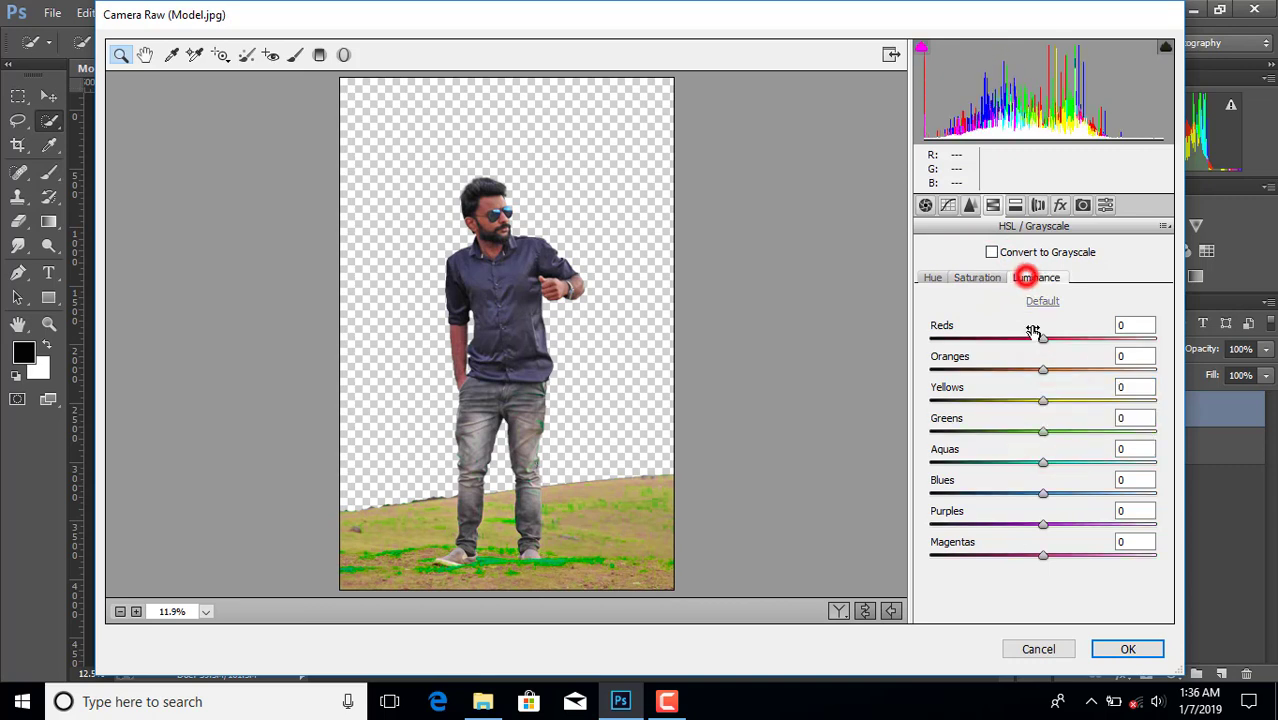
drag(1043, 400, 1027, 437)
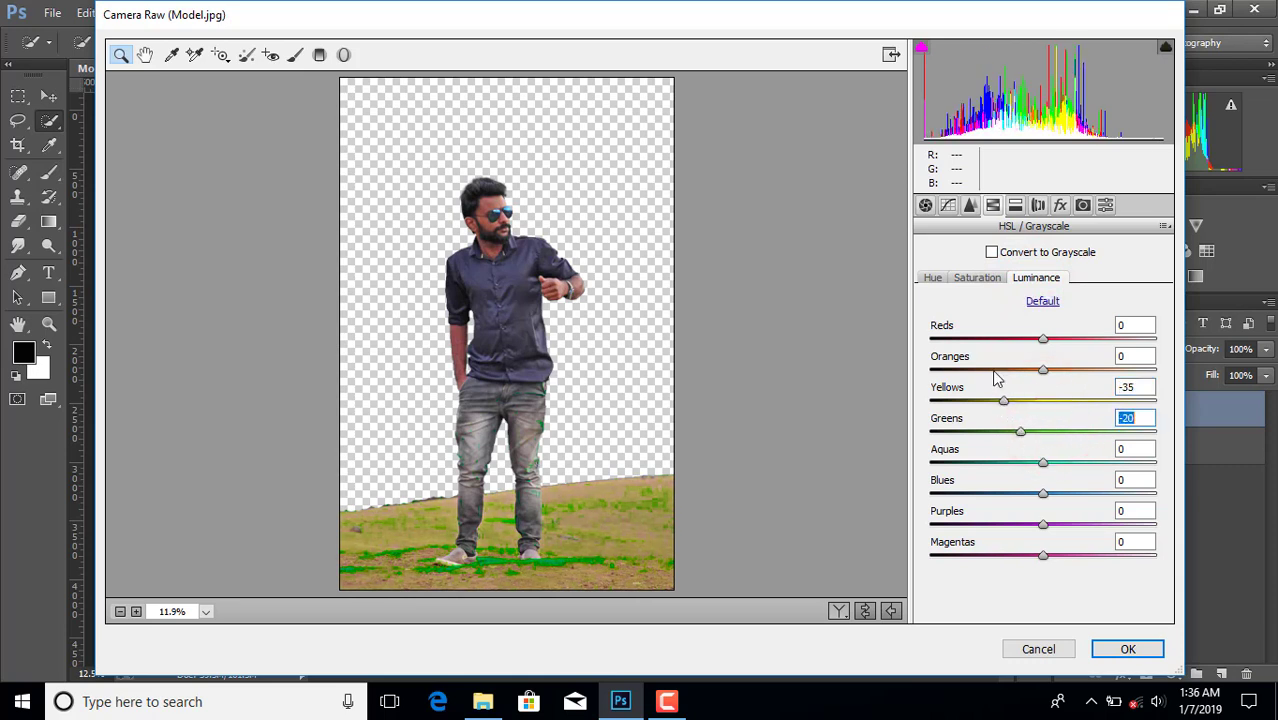
click(934, 278)
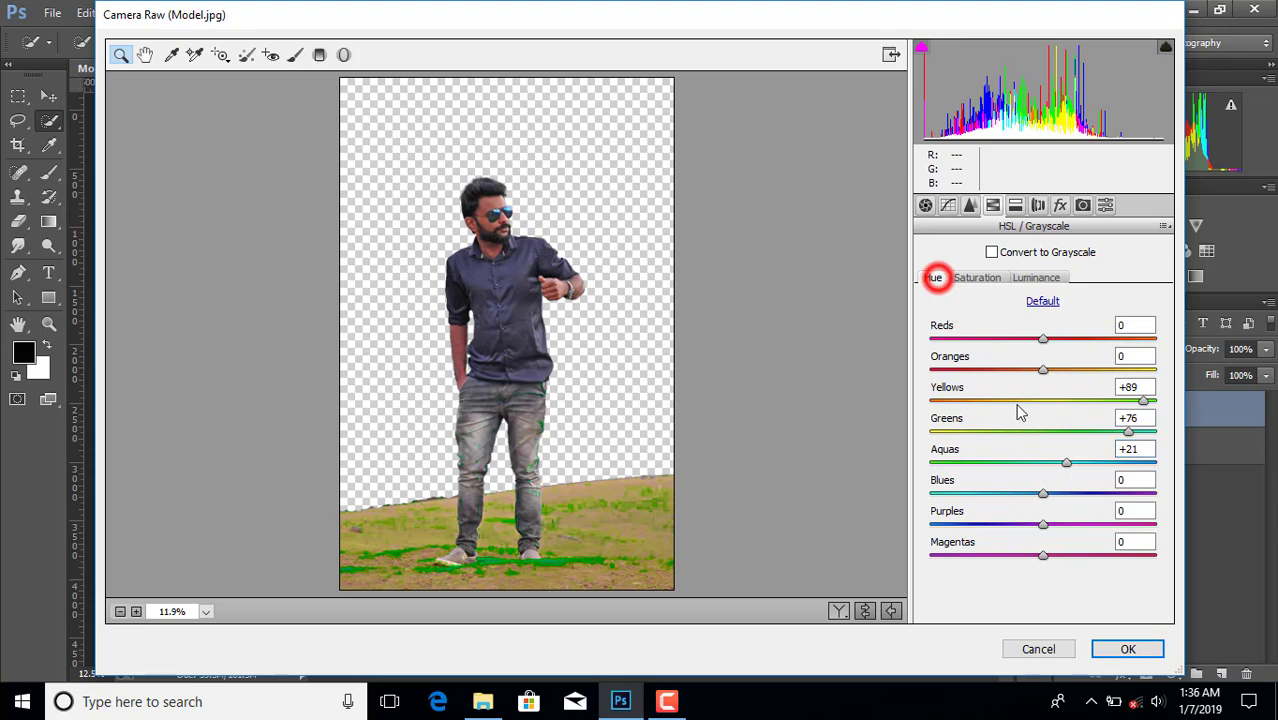
click(1100, 651)
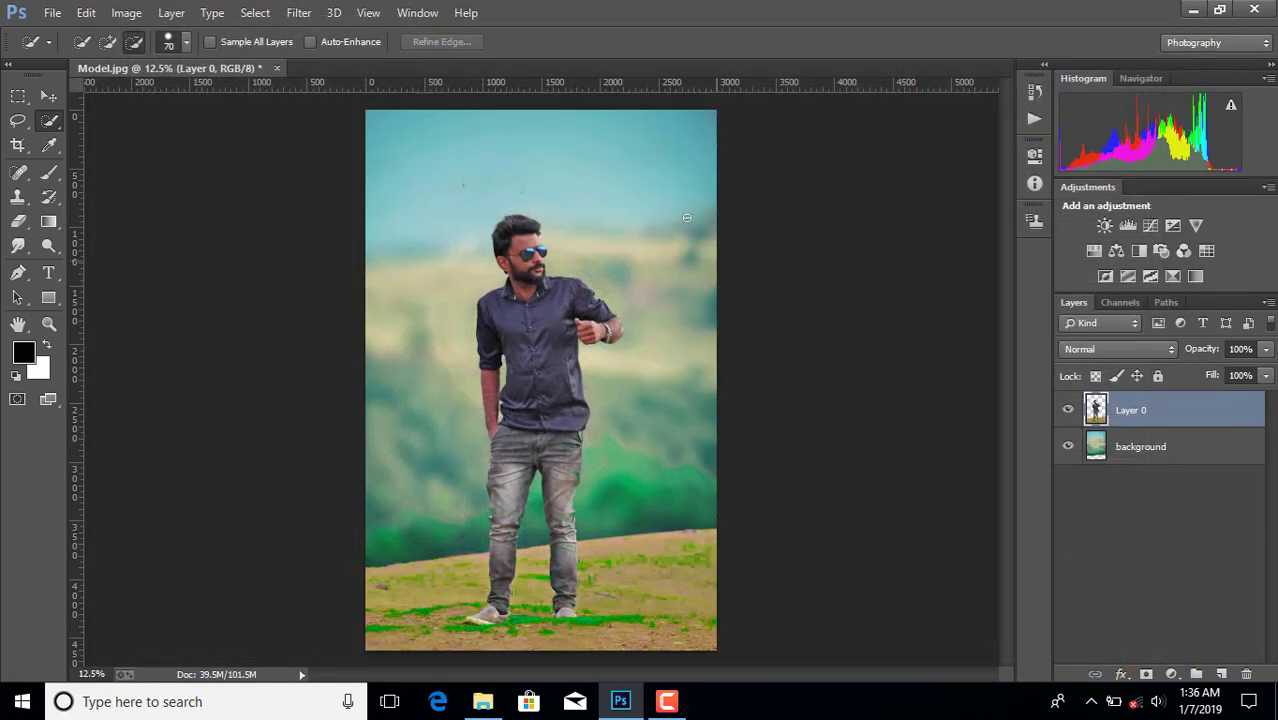
Start the Camera Raw Filter on Layer 0 and set the HSL hue of Oranges to +55, Yellows to +100, Greens to +76 and Aquas to +48.
click(320, 10)
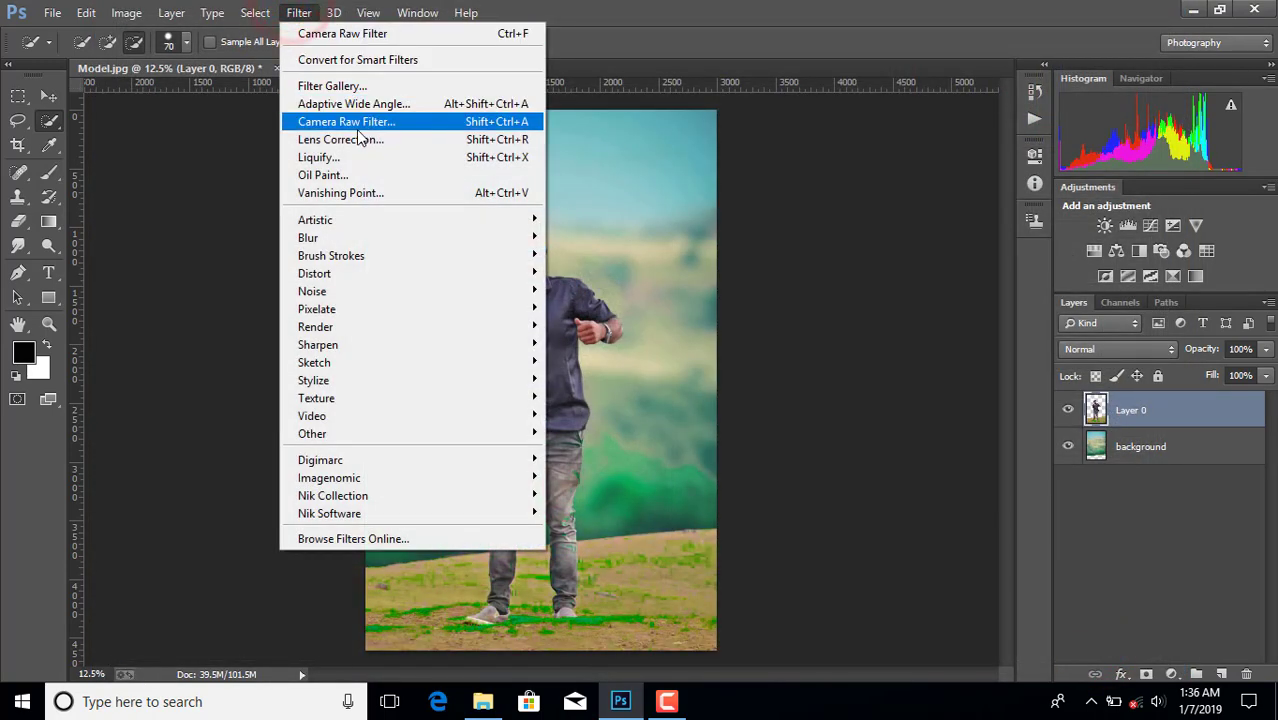
click(357, 128)
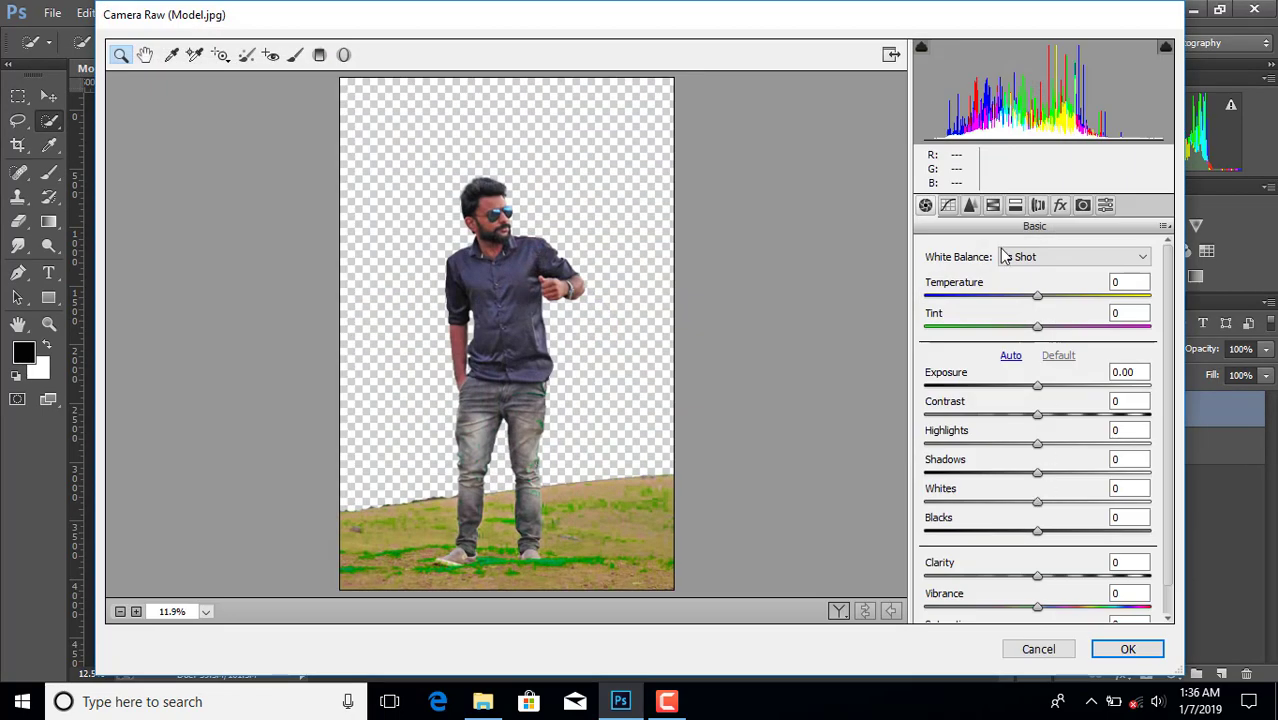
click(993, 205)
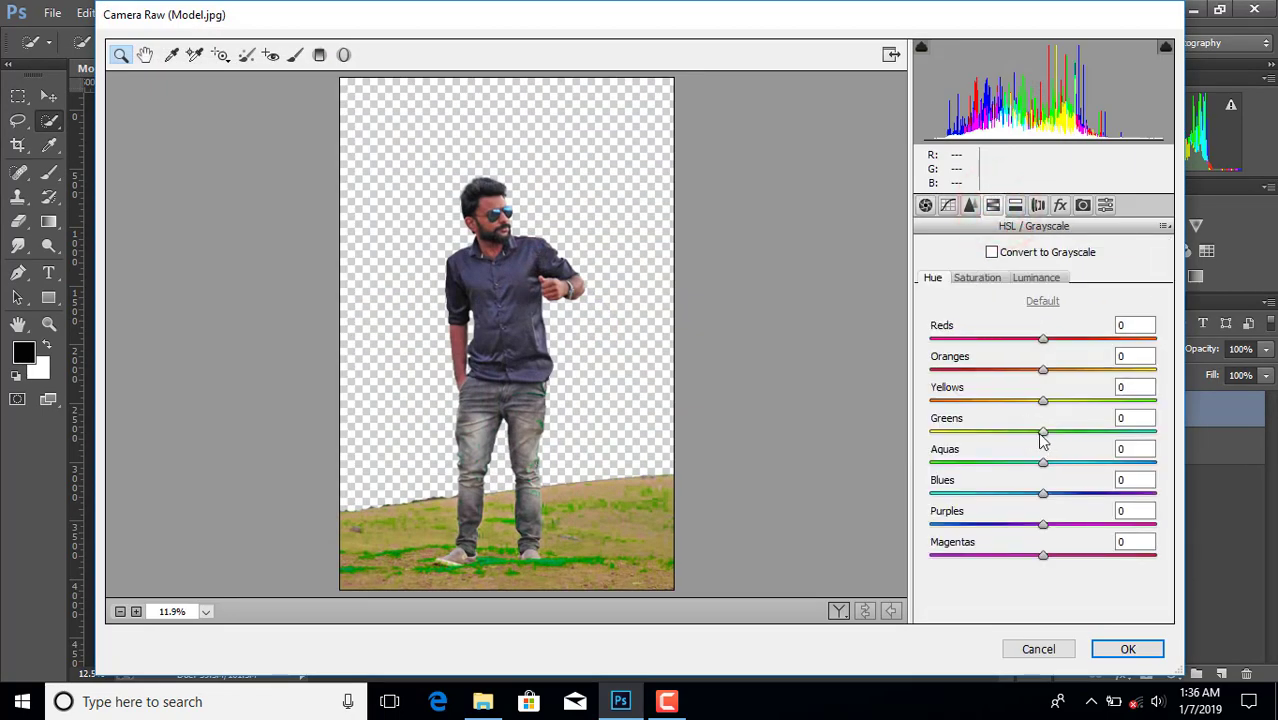
drag(1043, 431, 1128, 431)
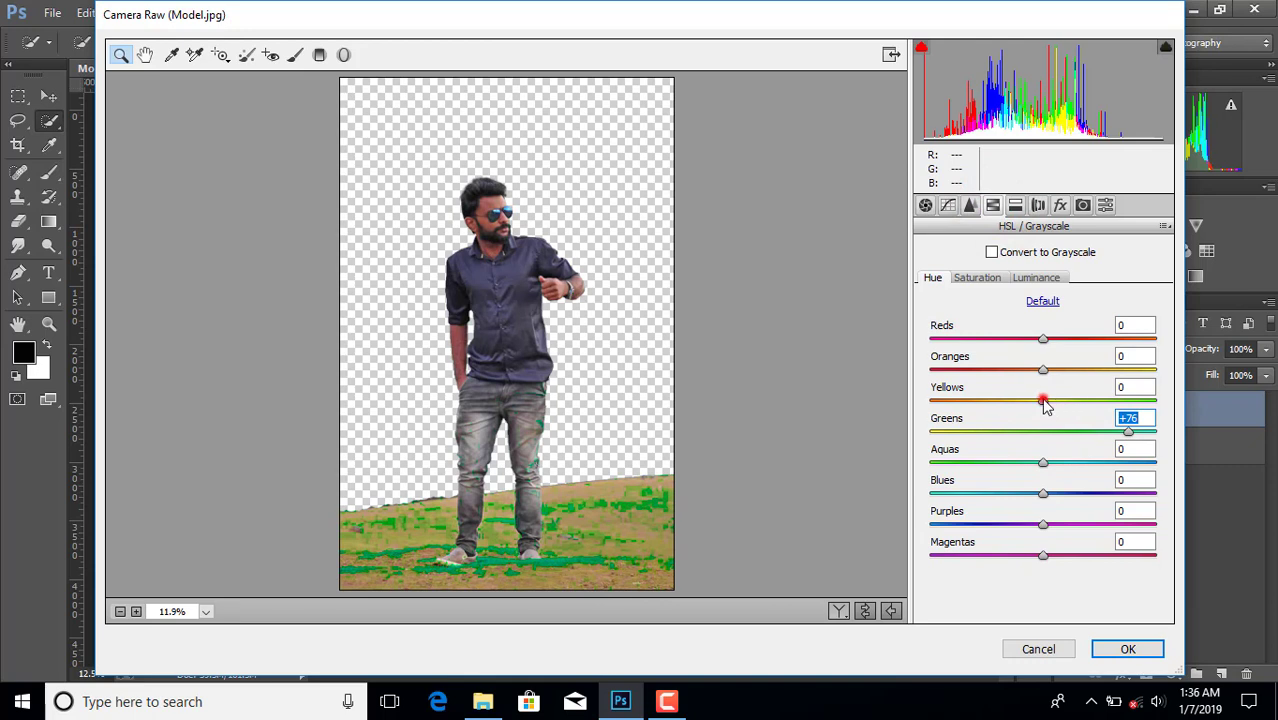
drag(1043, 400, 1155, 417)
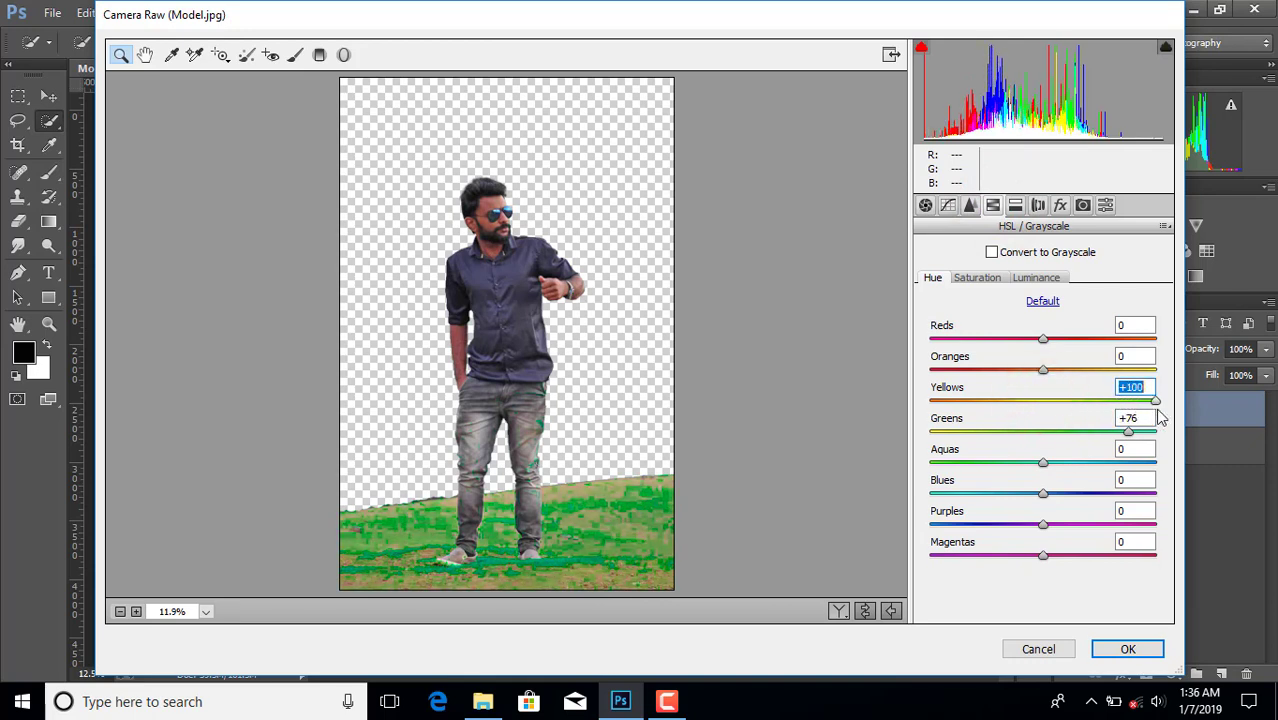
drag(1043, 369, 1106, 372)
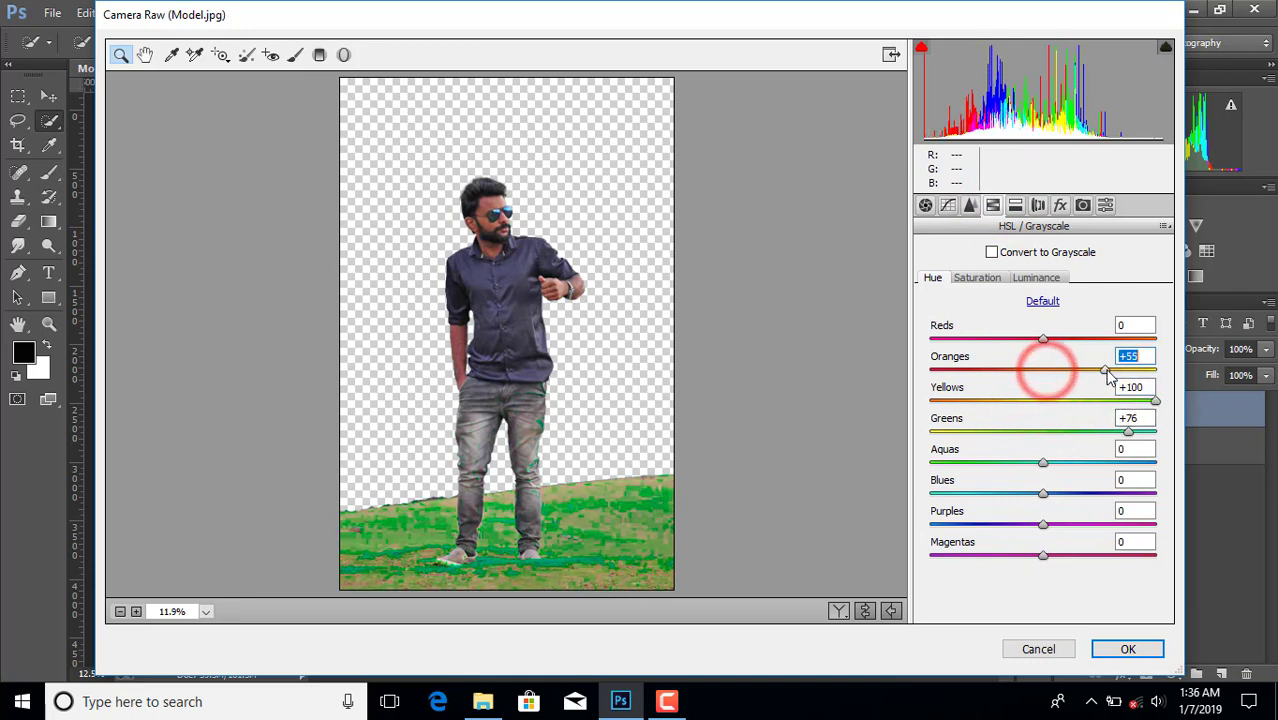
drag(1045, 463, 1098, 460)
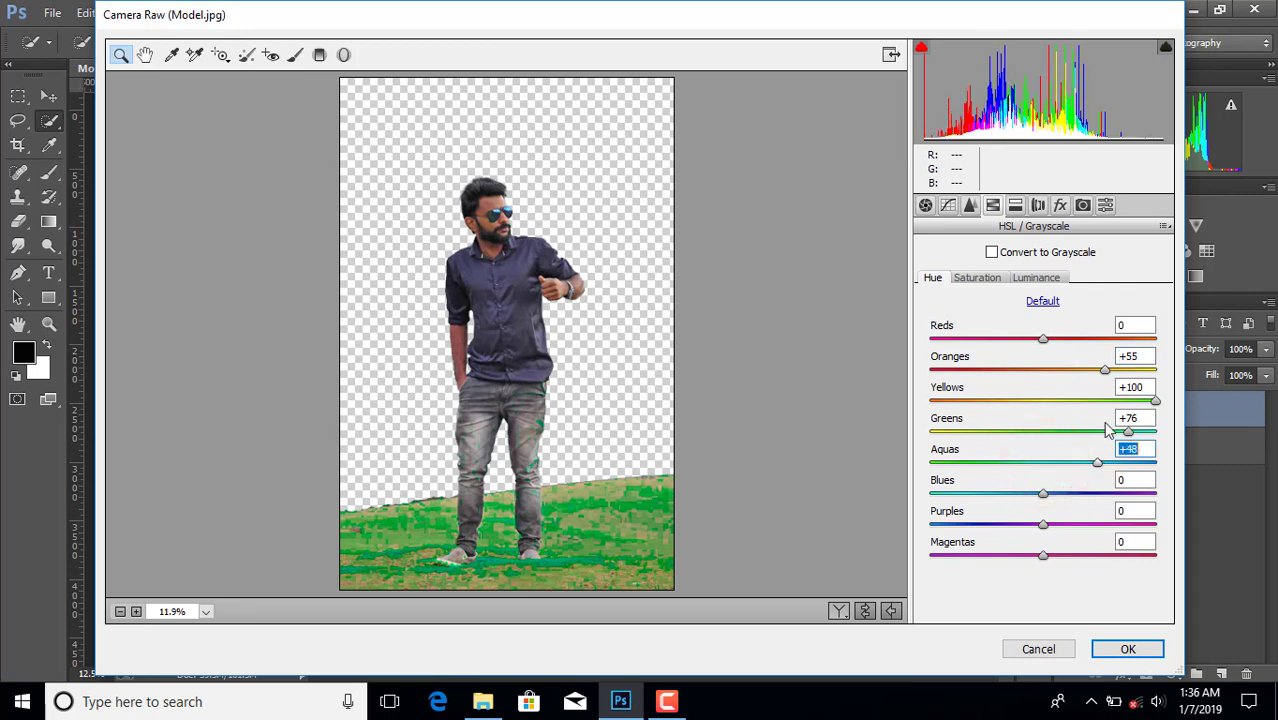
Set the HSL saturation of Yellows to +80, Greens to +73 and Oranges to -10.
click(977, 279)
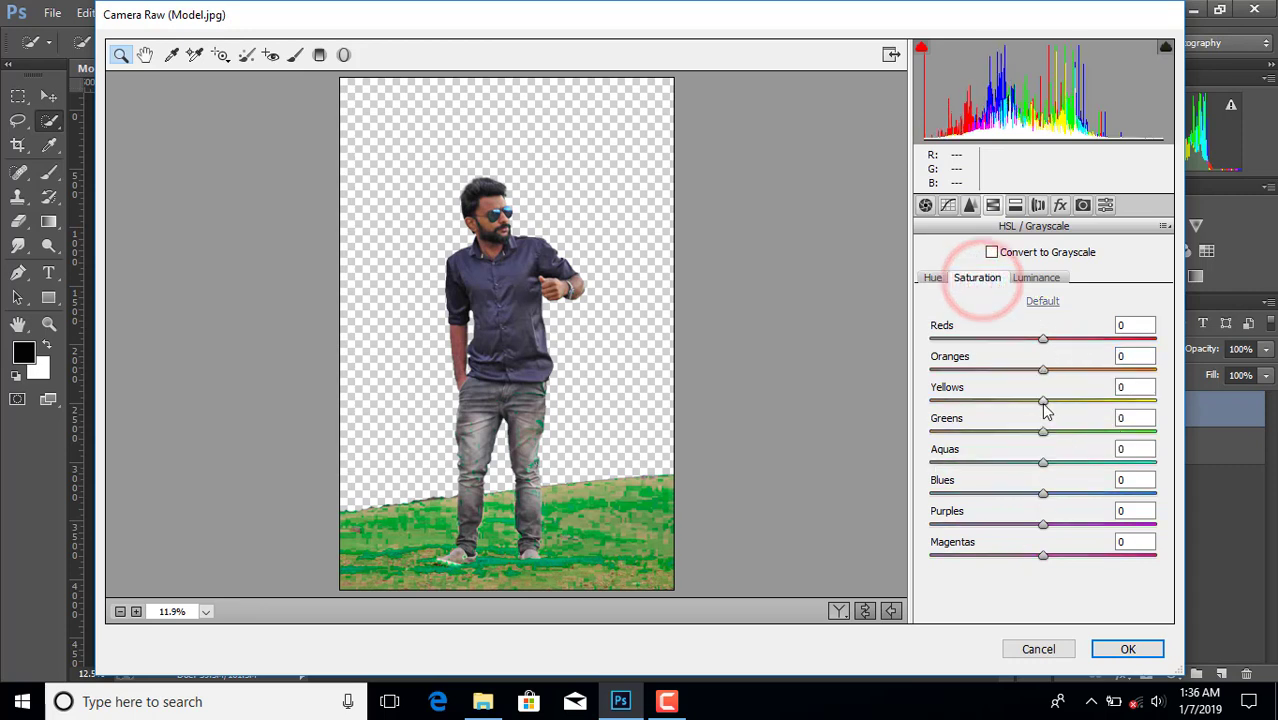
drag(1043, 400, 1139, 402)
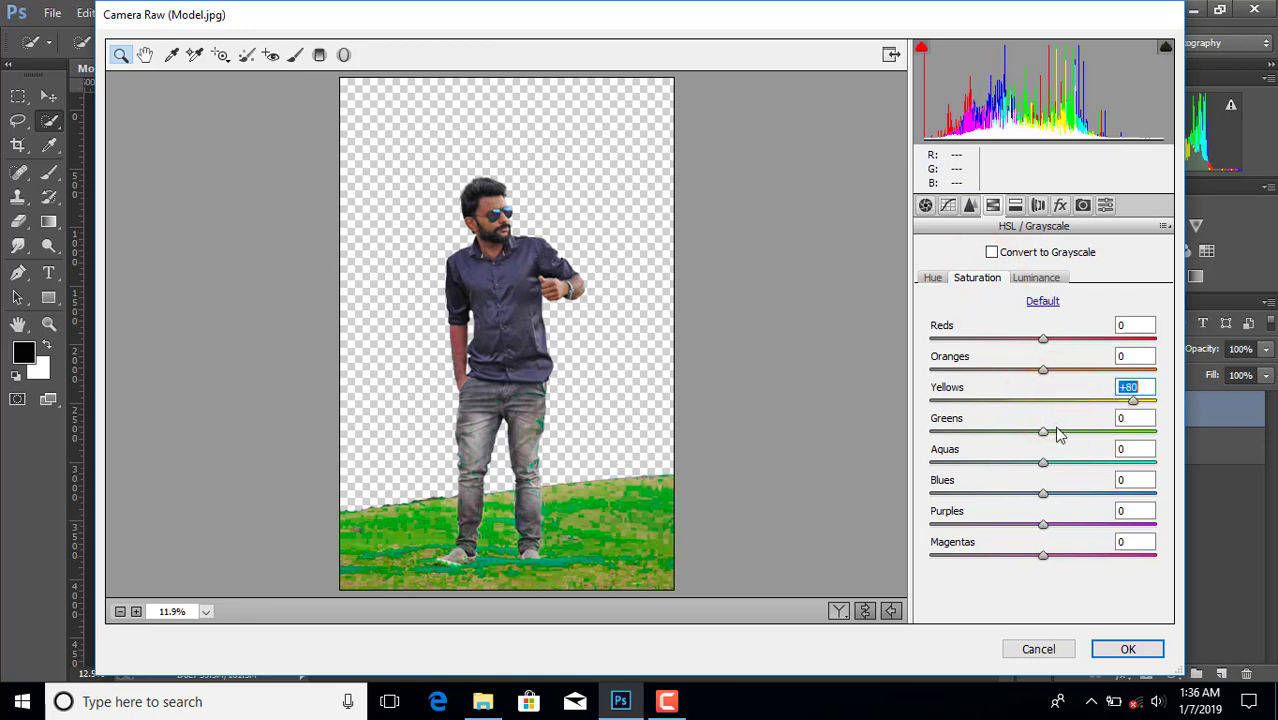
drag(1045, 432, 1125, 432)
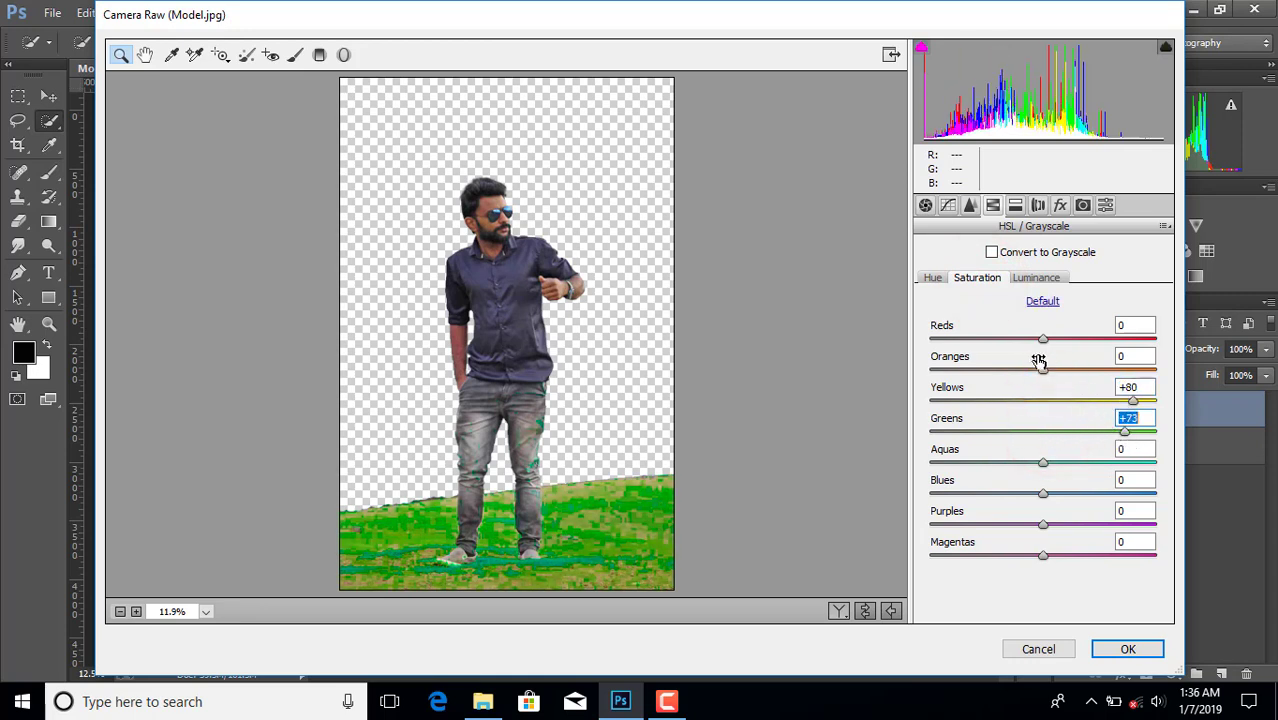
drag(1044, 370, 1031, 370)
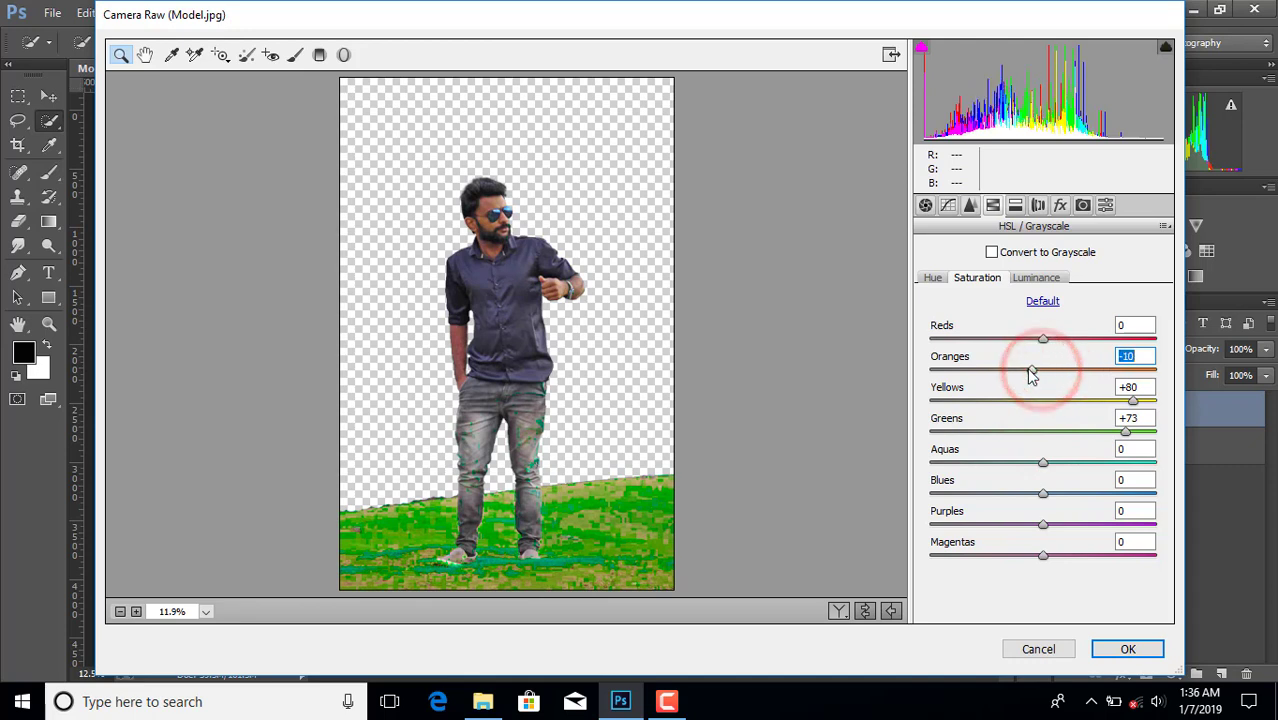
Raise the HSL luminance of Greens to +24, Yellows to +25 and Oranges to +46, and apply the filter to Layer 0.
click(1030, 283)
drag(1043, 432, 1097, 377)
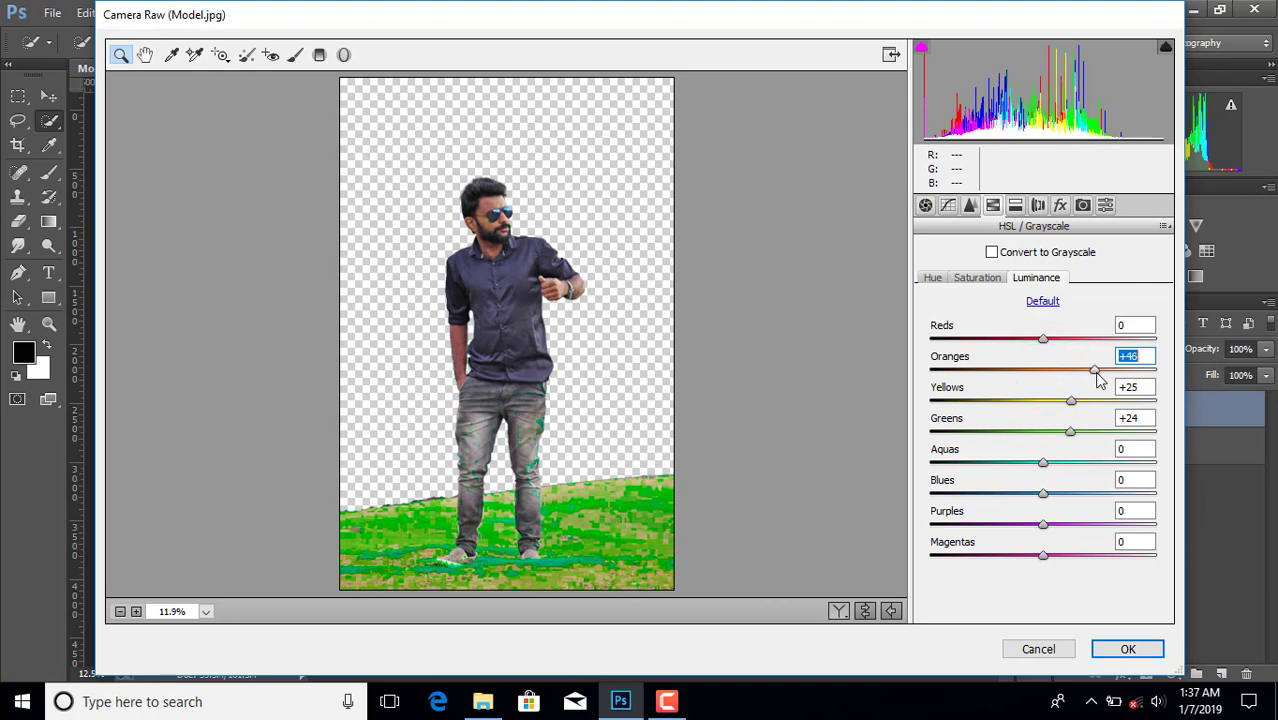
click(1107, 651)
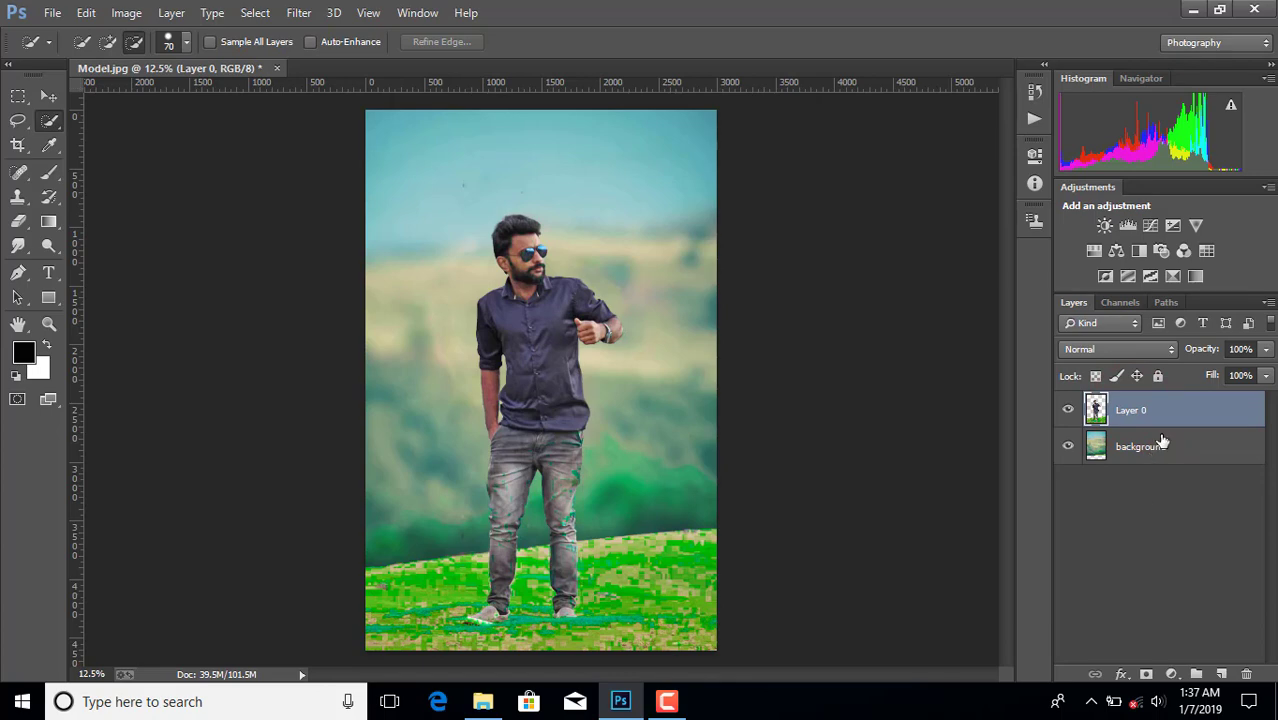
Duplicate Layer 0 and set Highlights +45, Shadows +59, Whites +37, Blacks -54 and Clarity +28 on the copy with the Camera Raw Filter.
click(303, 12)
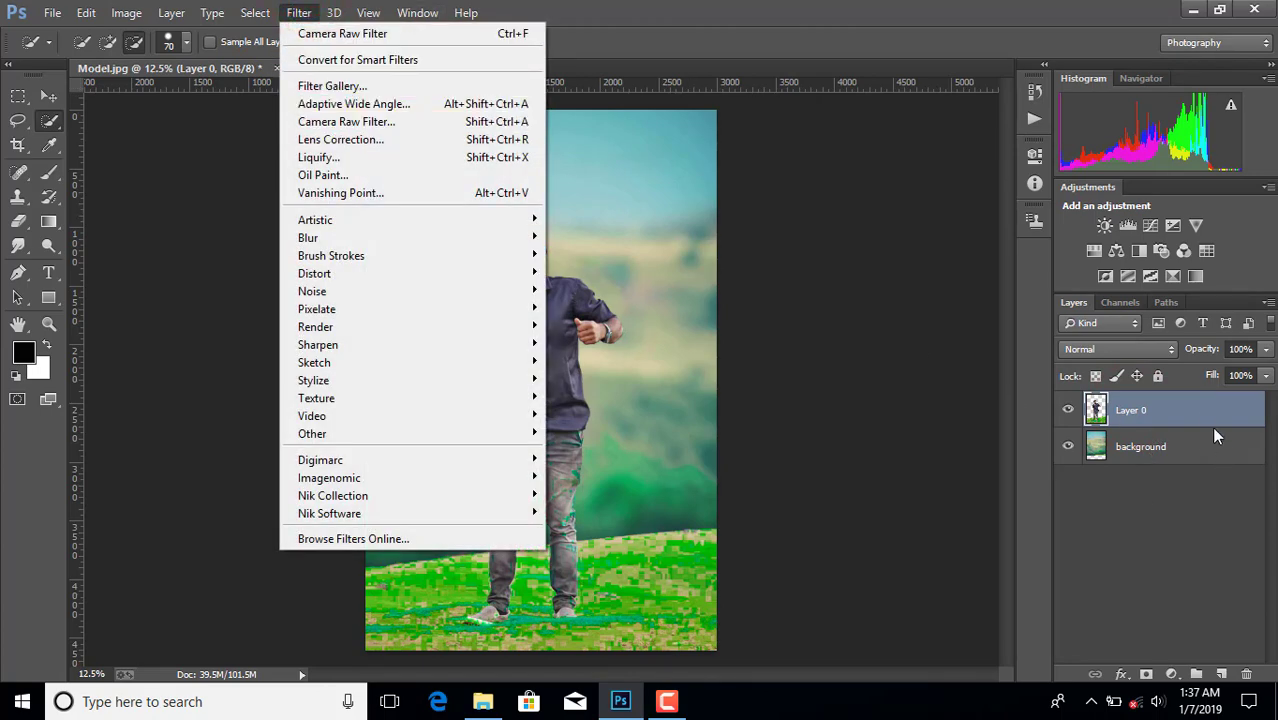
drag(1196, 410, 1221, 673)
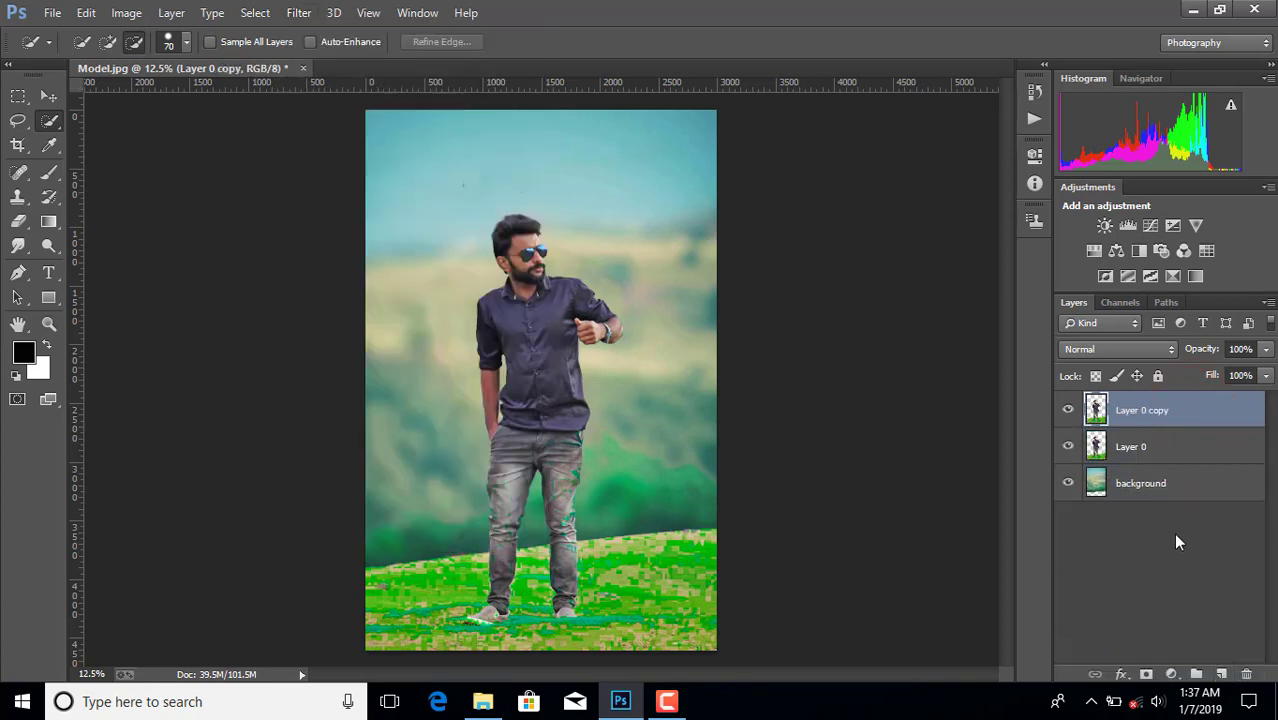
click(299, 12)
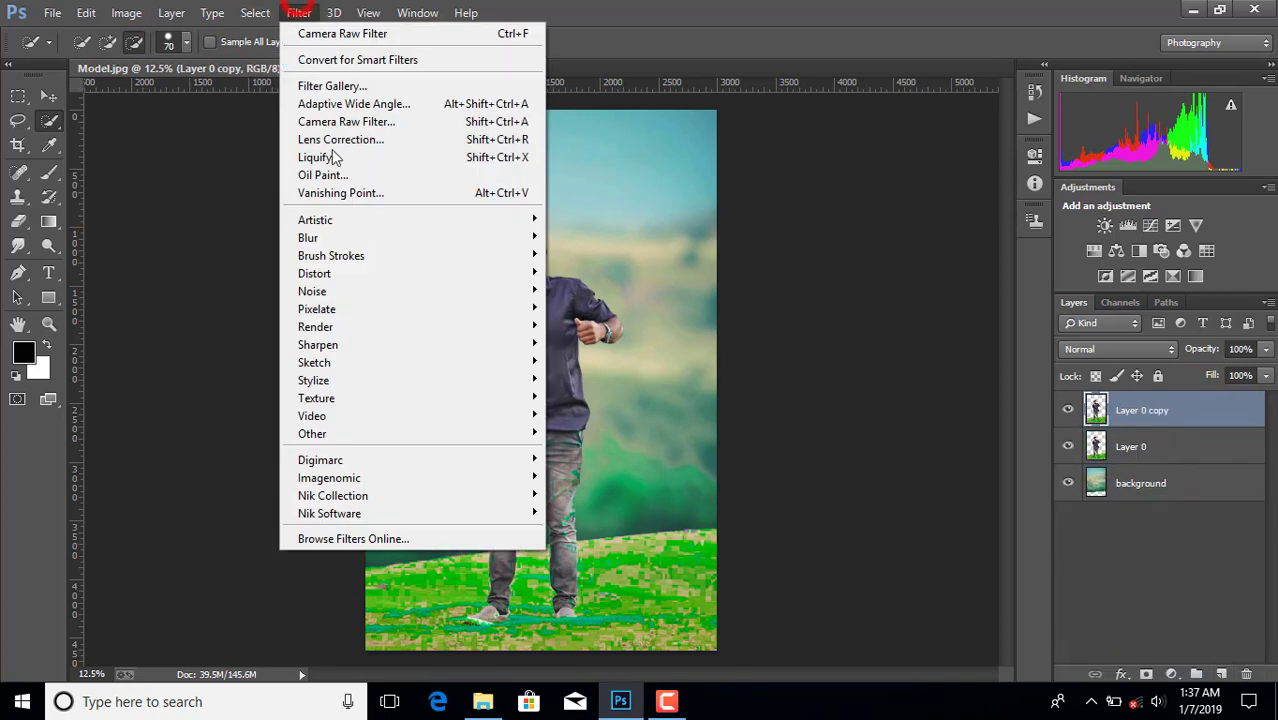
click(347, 124)
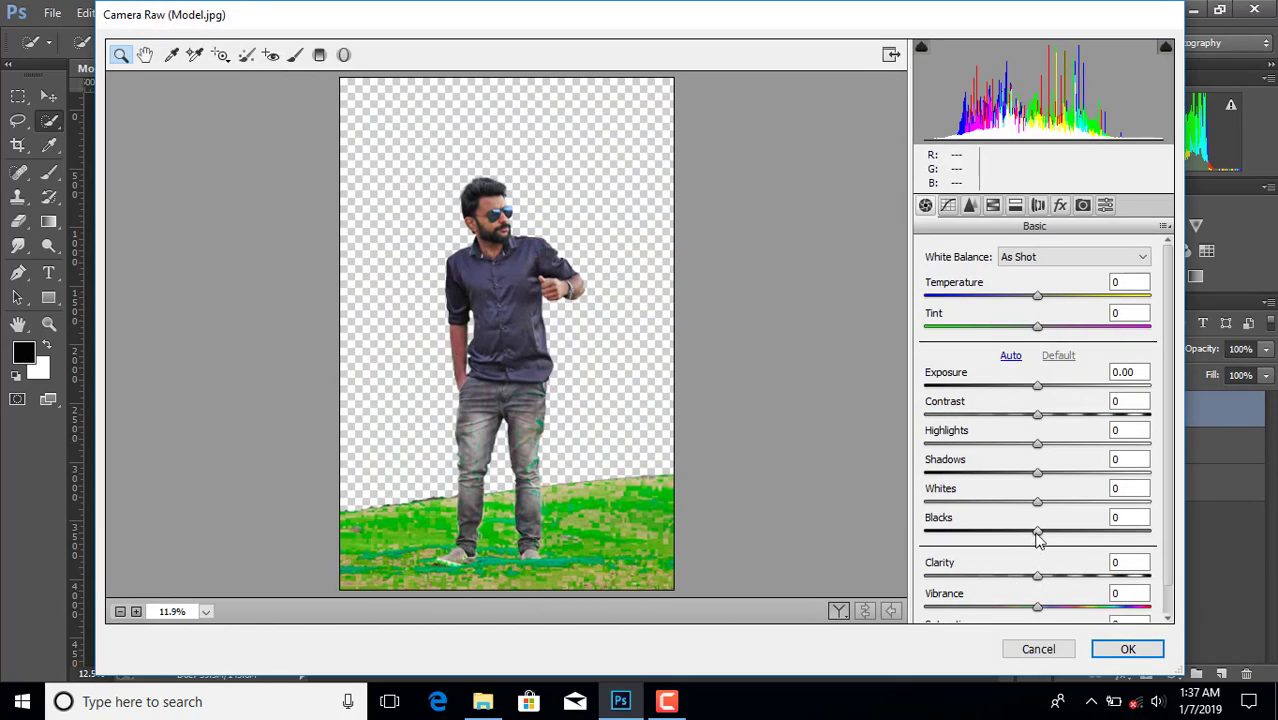
drag(1037, 540, 983, 538)
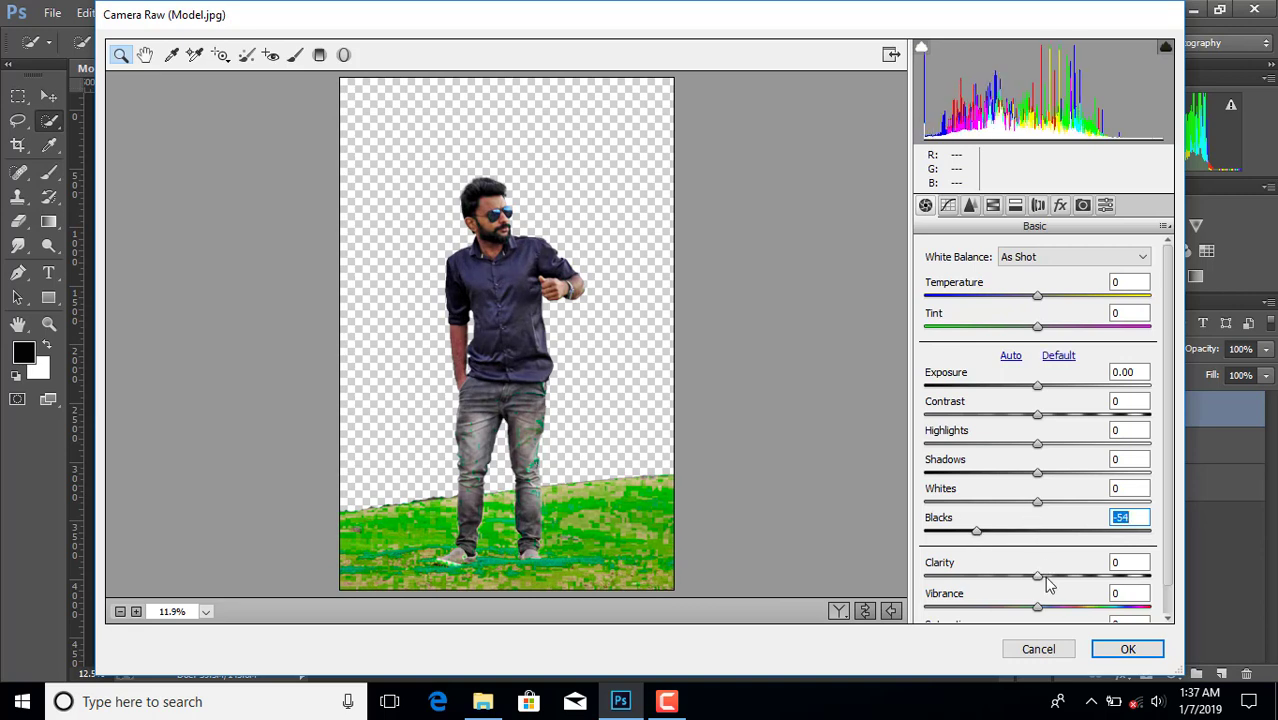
drag(1037, 577, 1067, 579)
drag(1037, 501, 1110, 472)
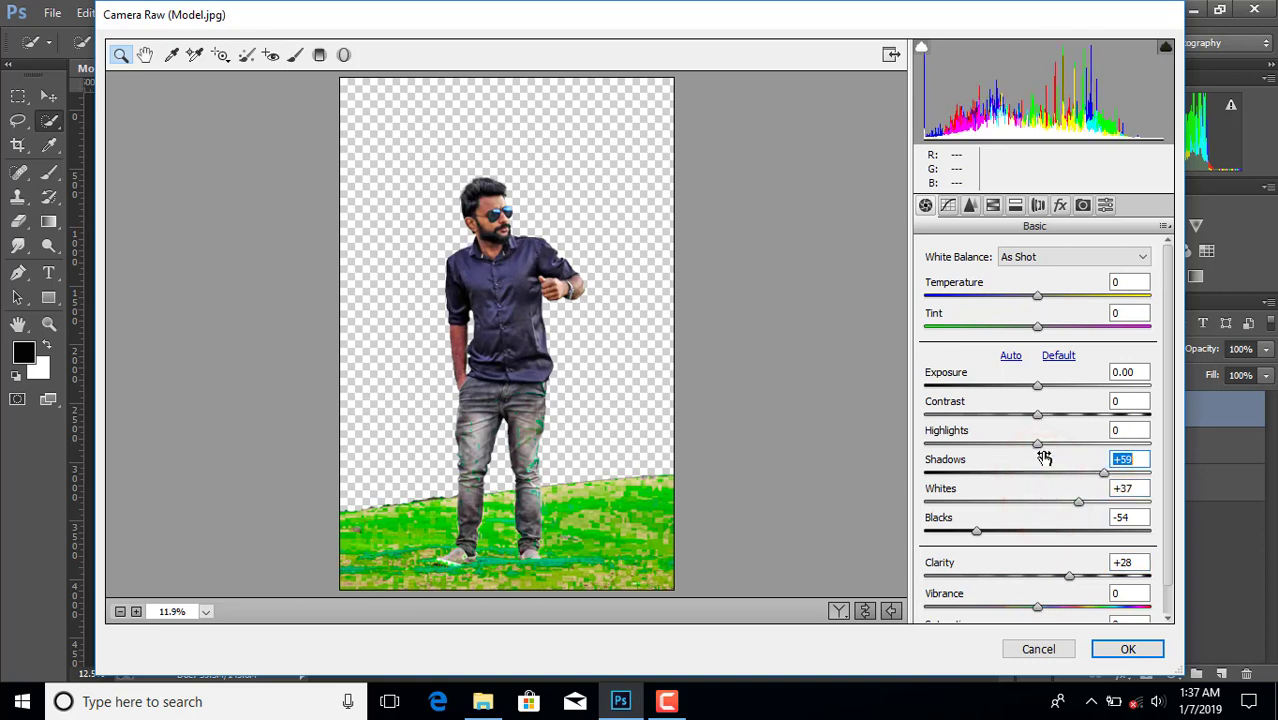
drag(1038, 443, 1090, 450)
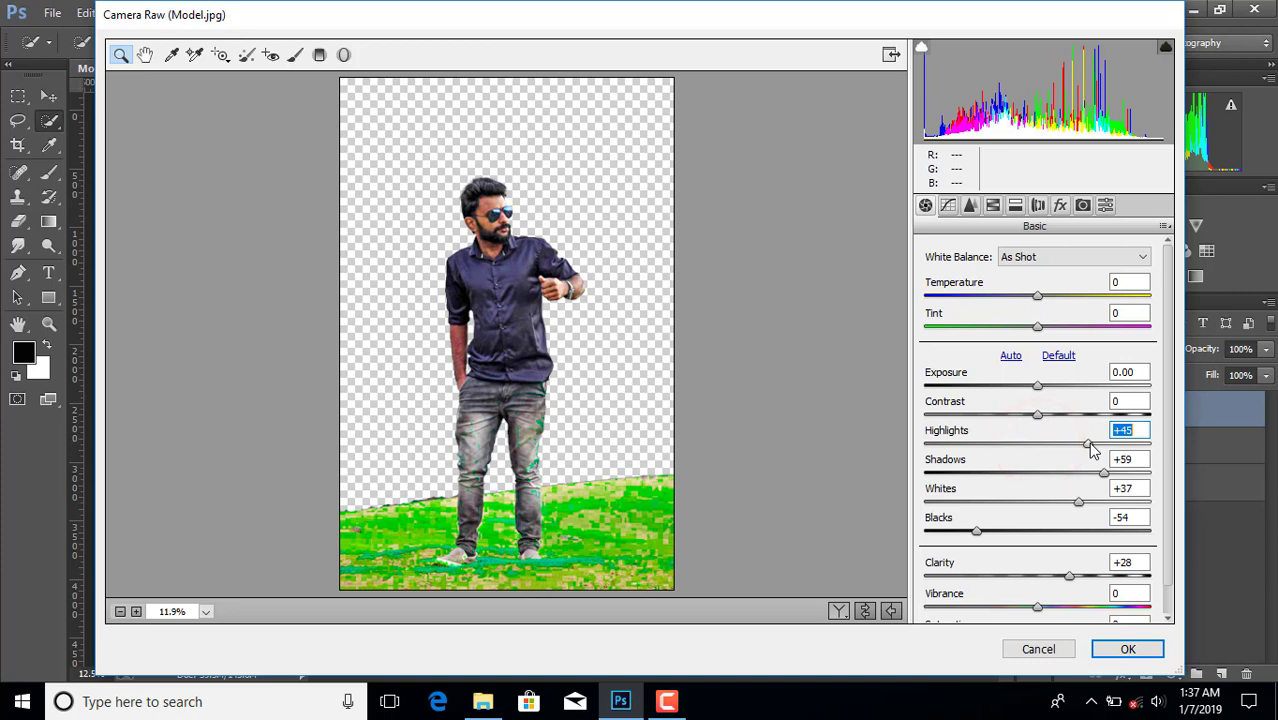
Shift the HSL hue of Greens to +51 and Yellows to +73 for the duplicated layer.
click(994, 206)
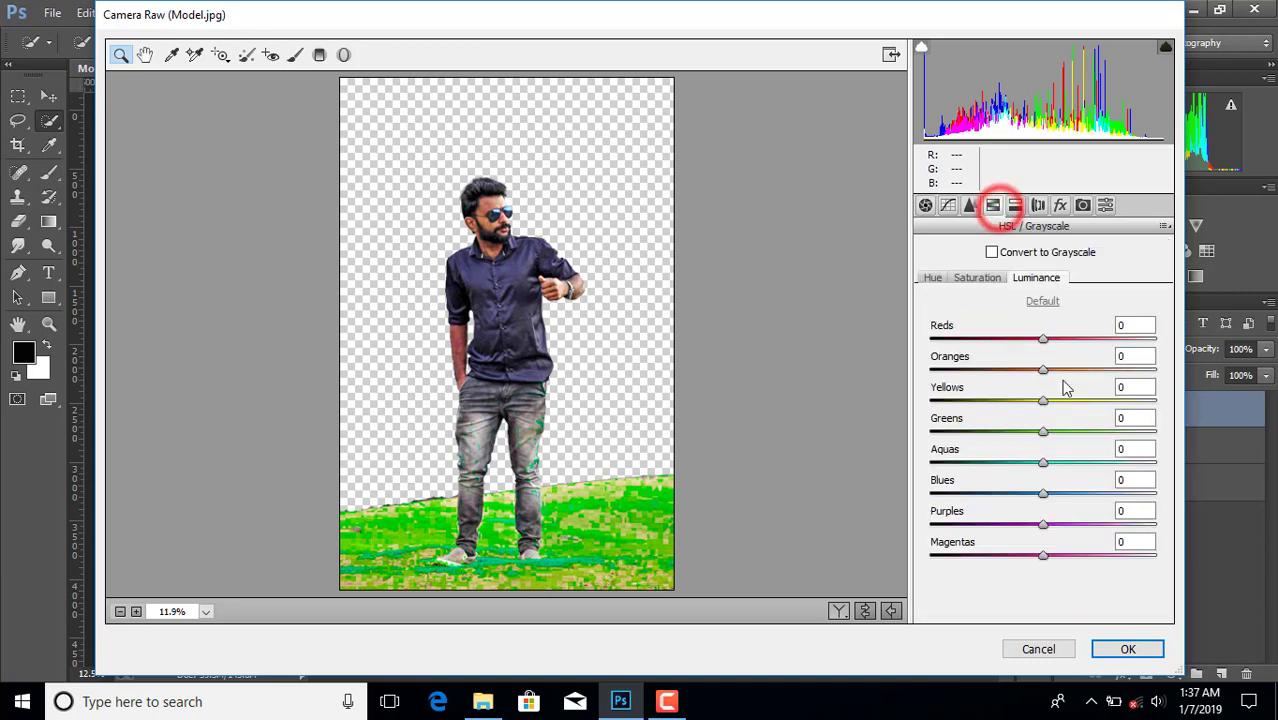
drag(1044, 432, 1108, 437)
click(935, 277)
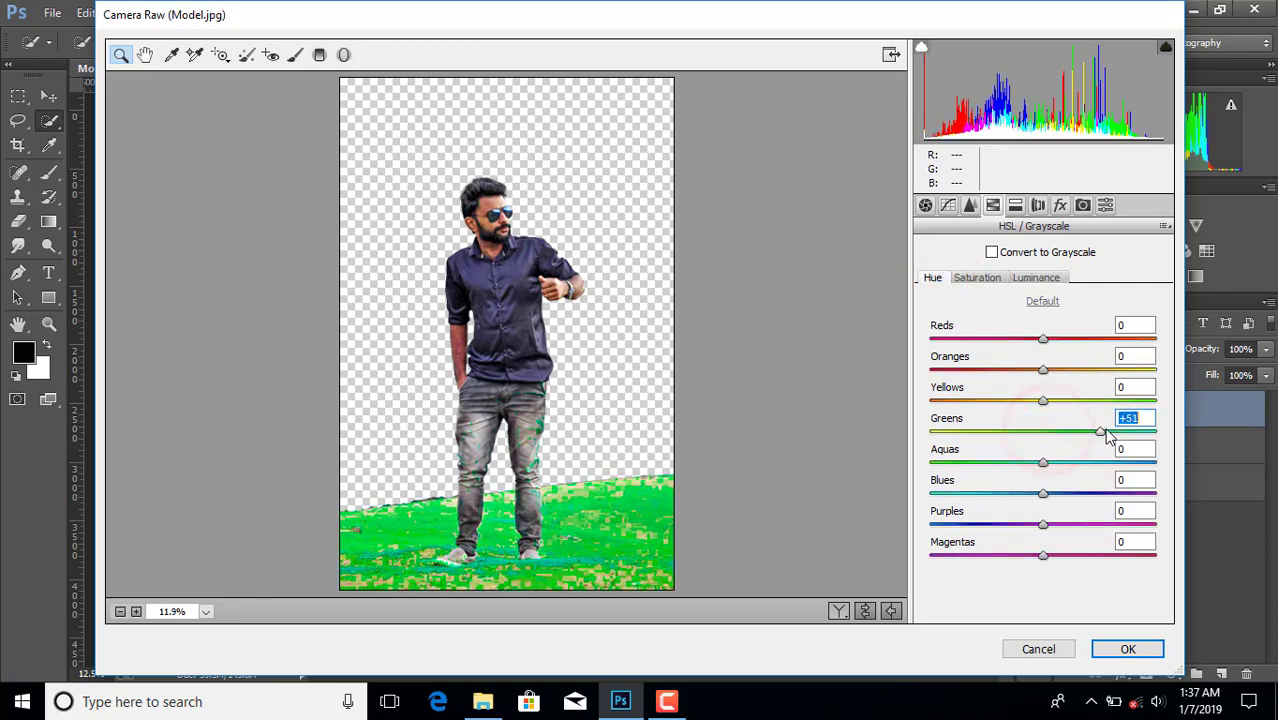
drag(1044, 400, 1127, 400)
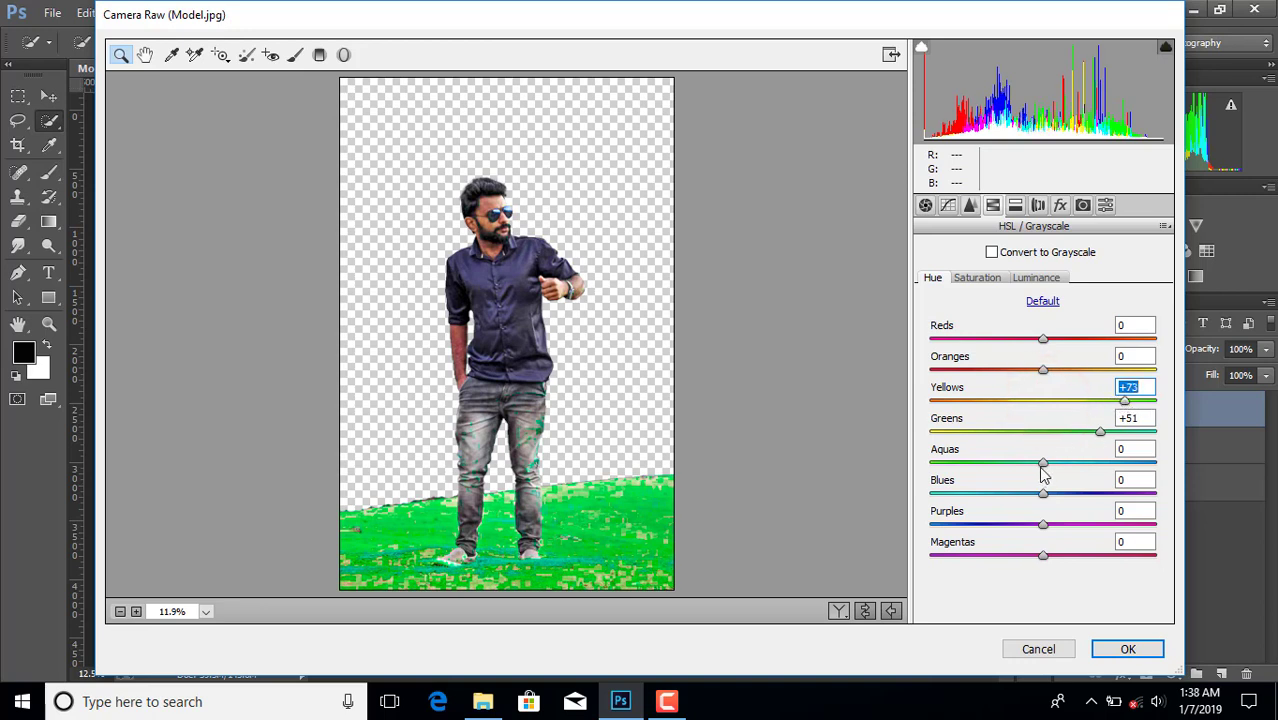
Set the HSL saturation of Greens to +48 and apply the filter to Layer 0 copy.
drag(1041, 466, 1095, 428)
click(994, 279)
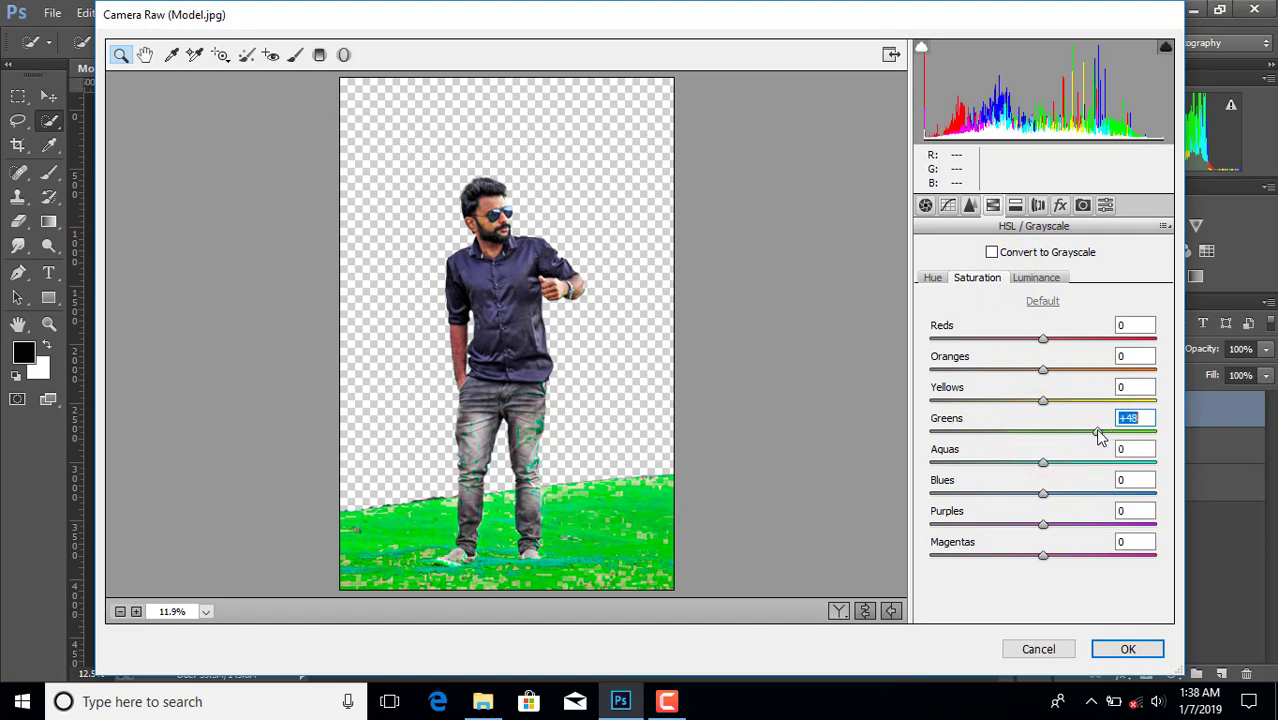
click(1124, 643)
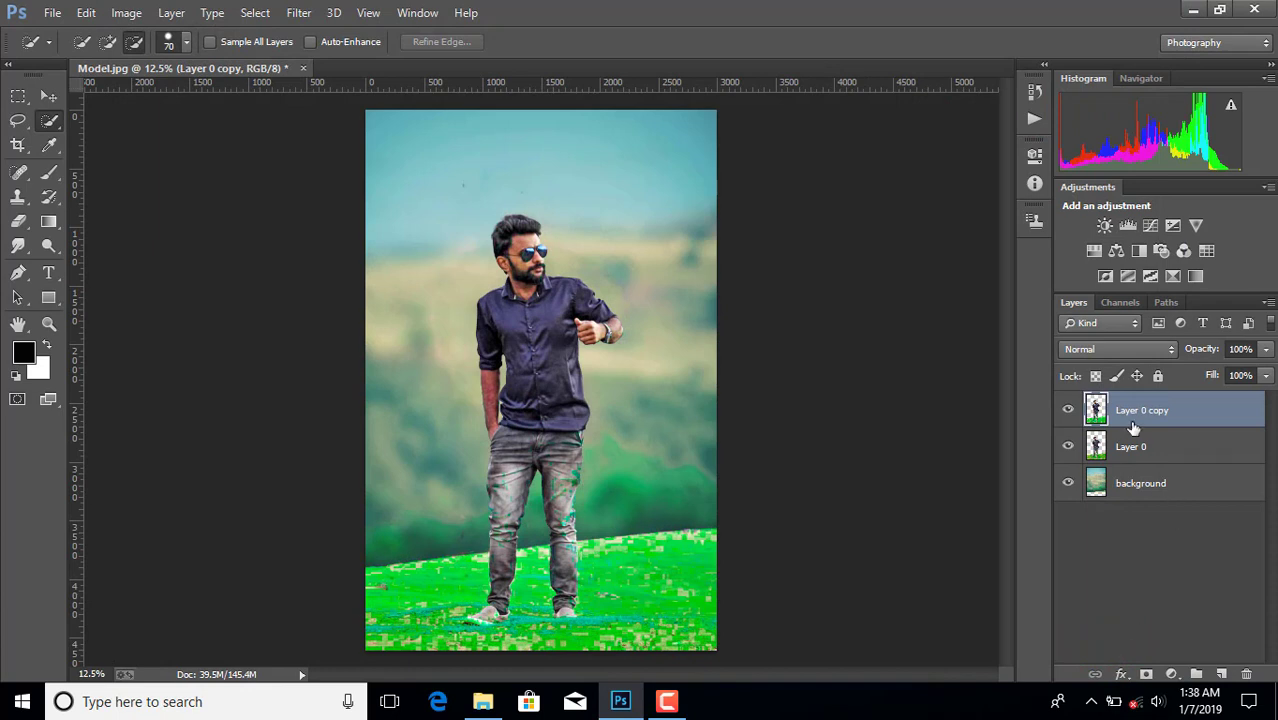
Add a layer mask to Layer 0 copy and paint black over the man's face with the Brush at 73% opacity.
click(50, 173)
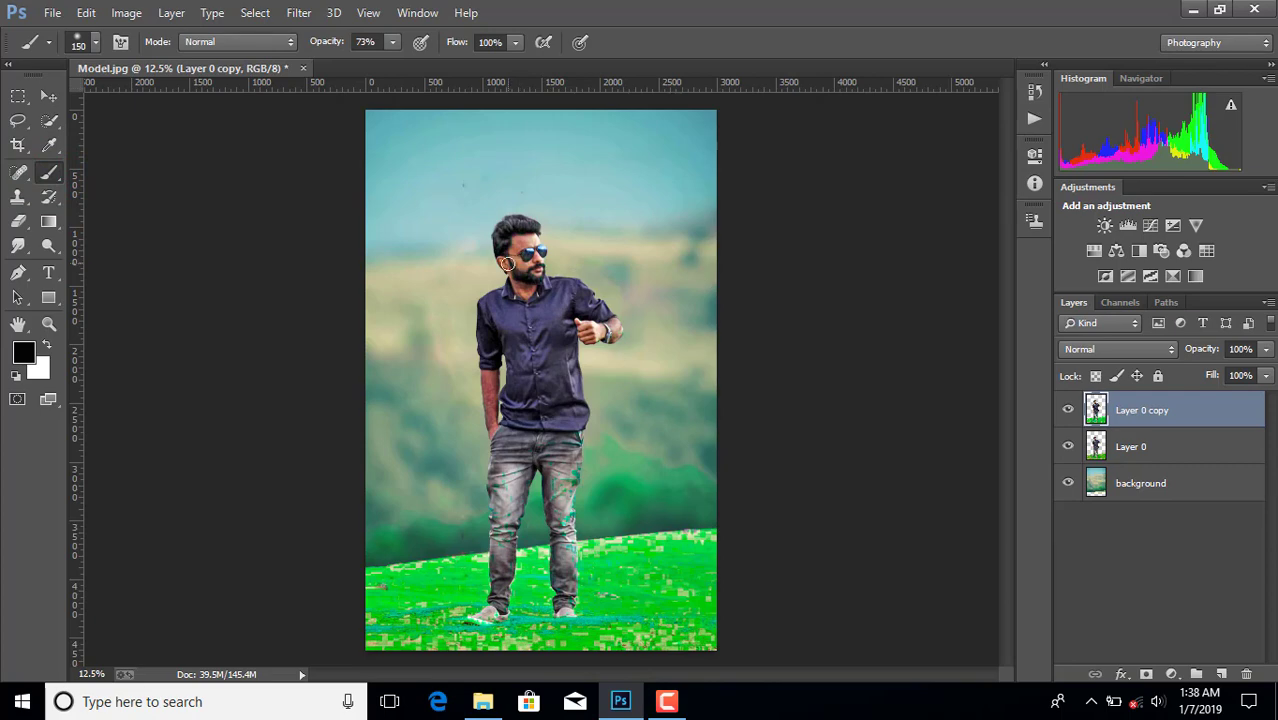
key(ctrl+plus)
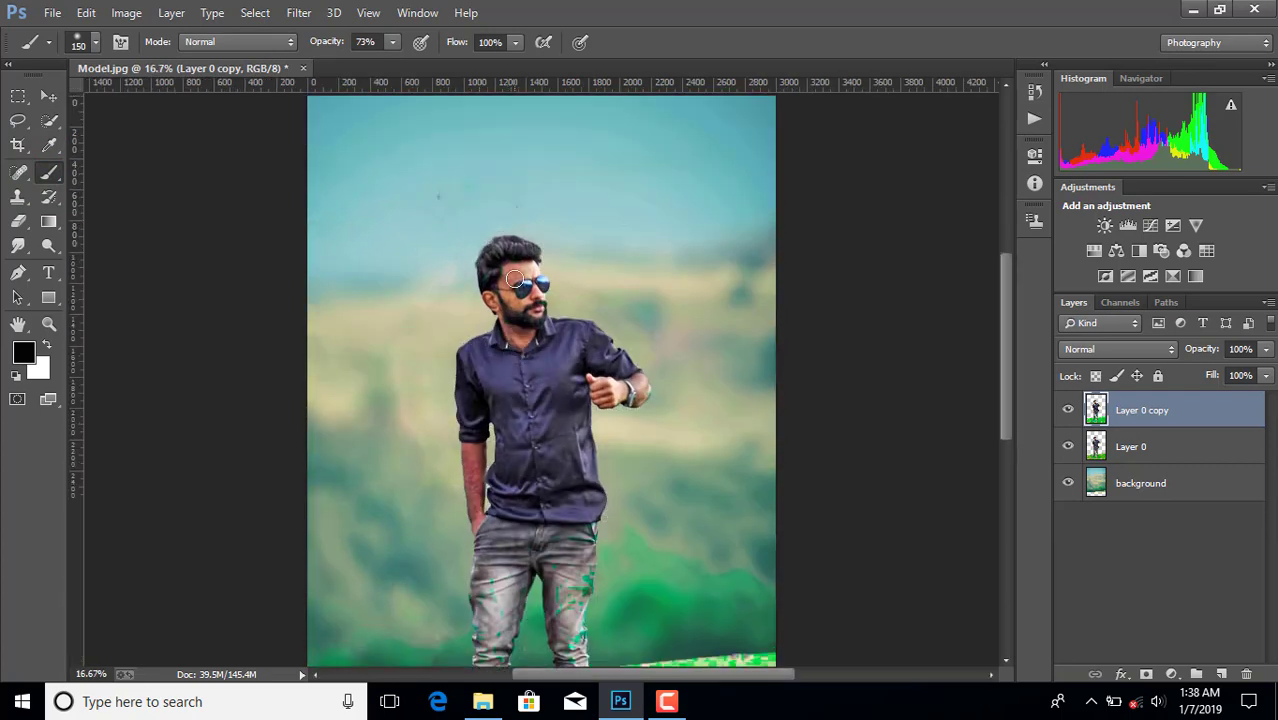
key(ctrl+plus)
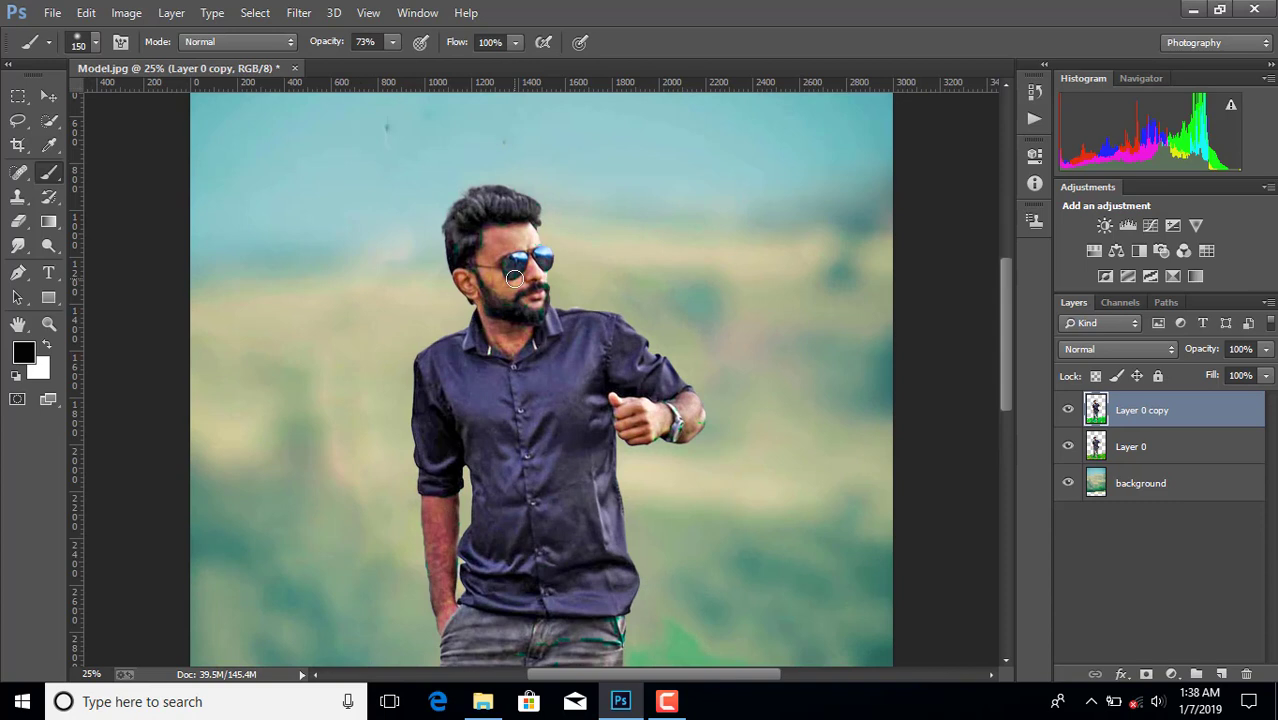
scroll(514, 279, up, 1)
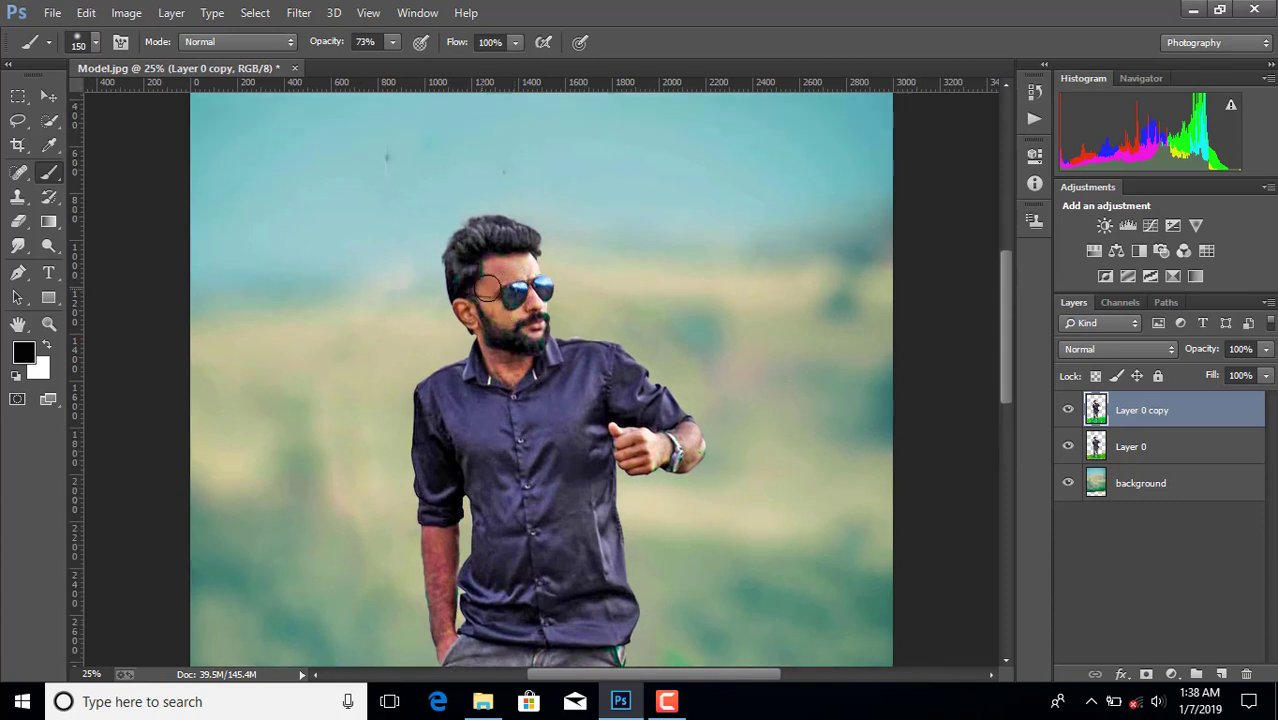
click(1144, 675)
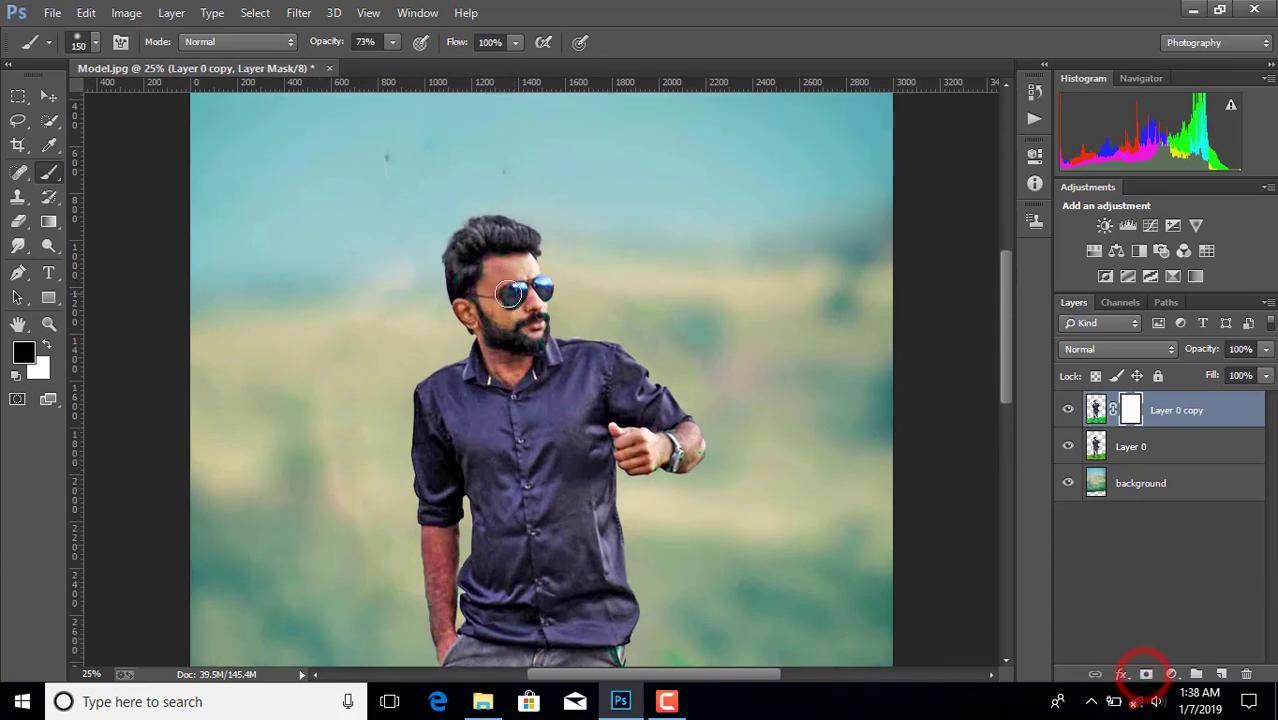
drag(502, 271, 511, 271)
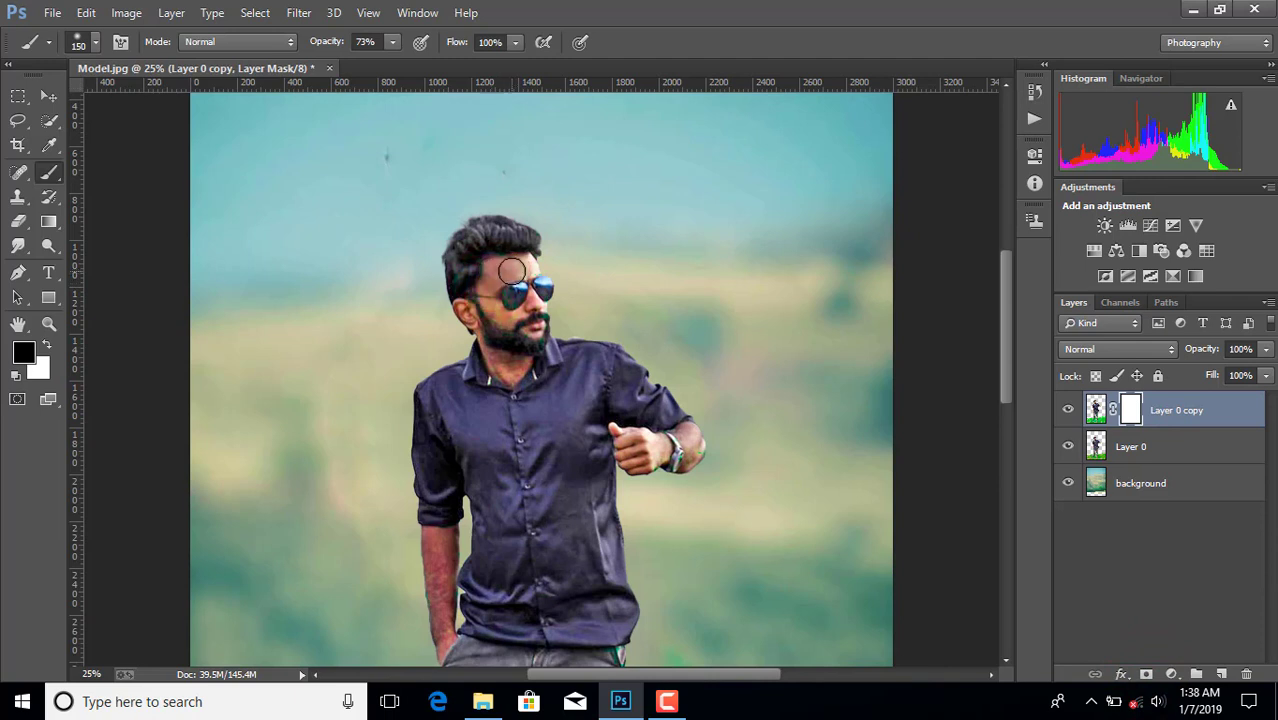
drag(503, 318, 530, 304)
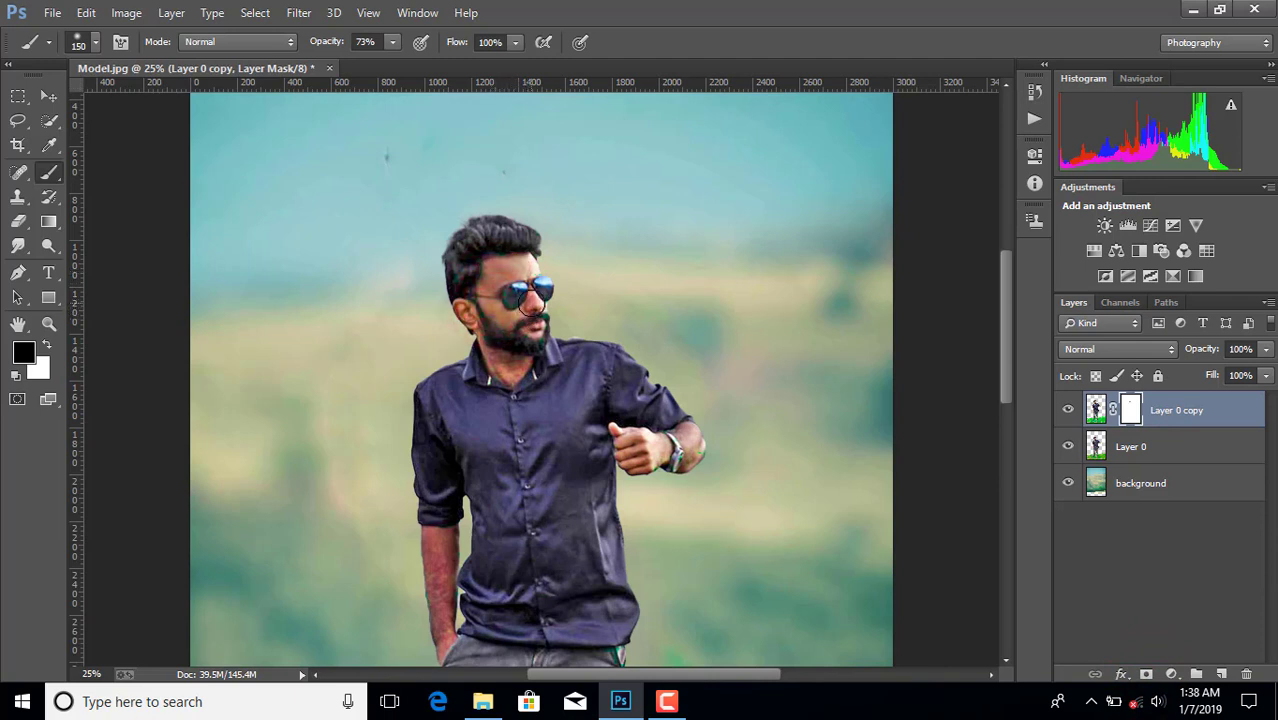
Brighten Layer 0 with a Curves adjustment that raises the RGB midpoint from input 102 to output 149.
click(1145, 450)
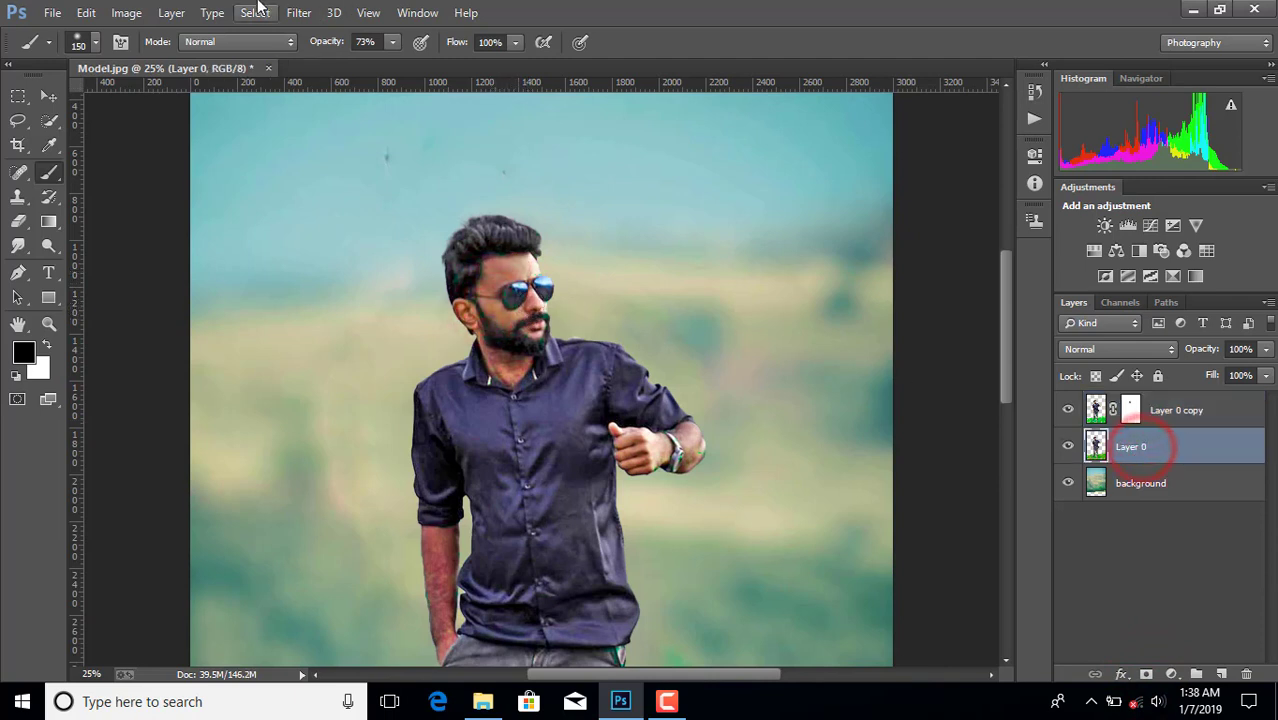
click(127, 12)
click(137, 58)
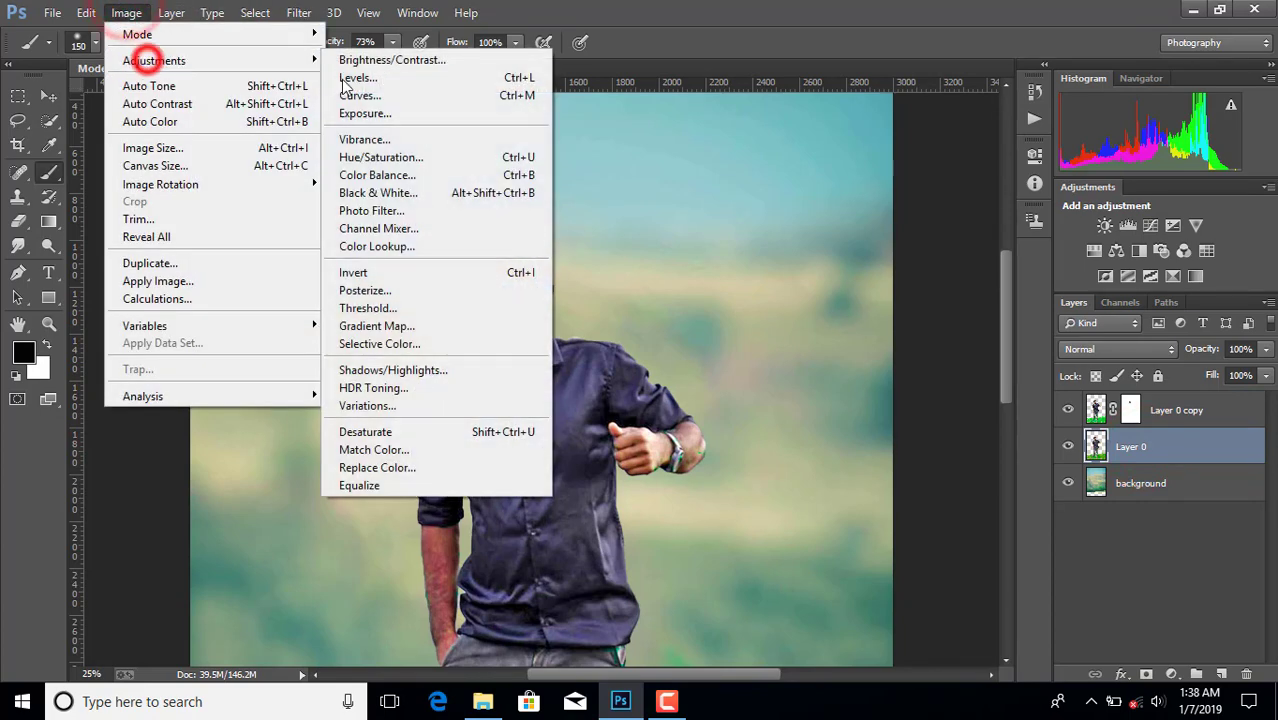
click(371, 93)
drag(295, 86, 834, 156)
drag(865, 352, 848, 332)
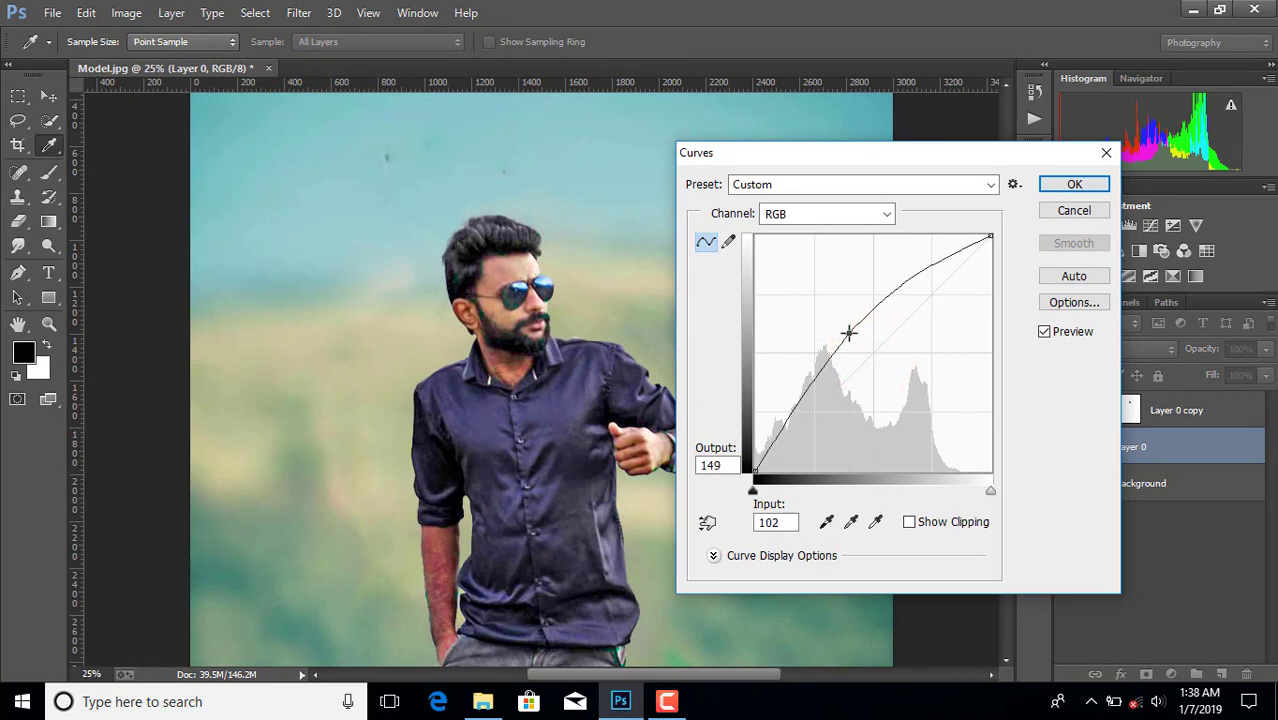
click(1074, 184)
Paint black with the Brush on Layer 0 copy's mask over the man's neck, face, hand and forearm.
key(b)
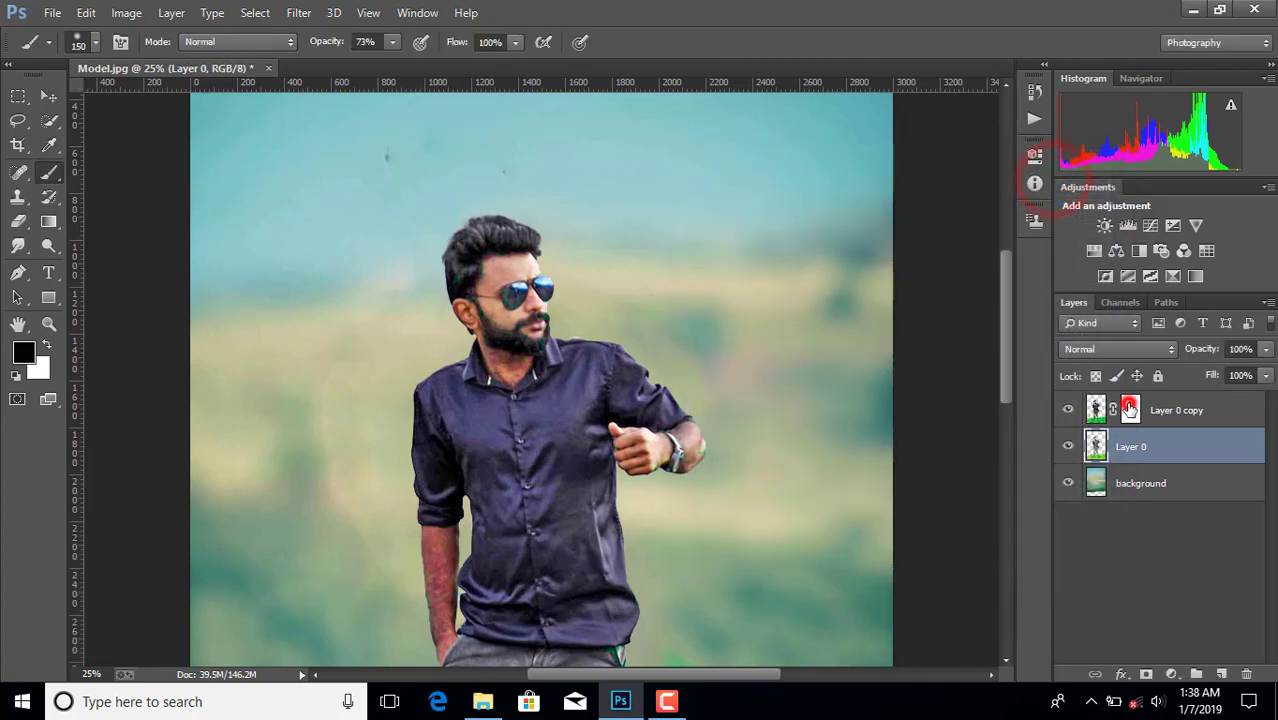
click(1130, 408)
click(499, 359)
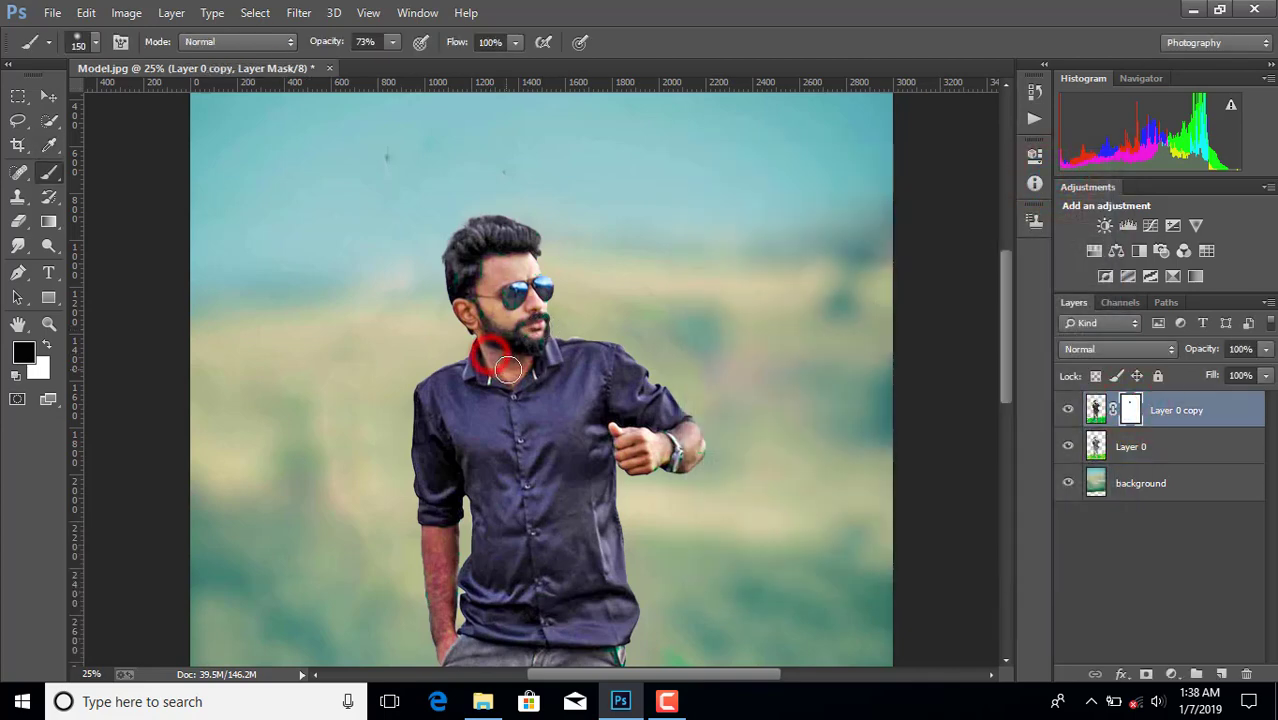
click(533, 323)
click(491, 309)
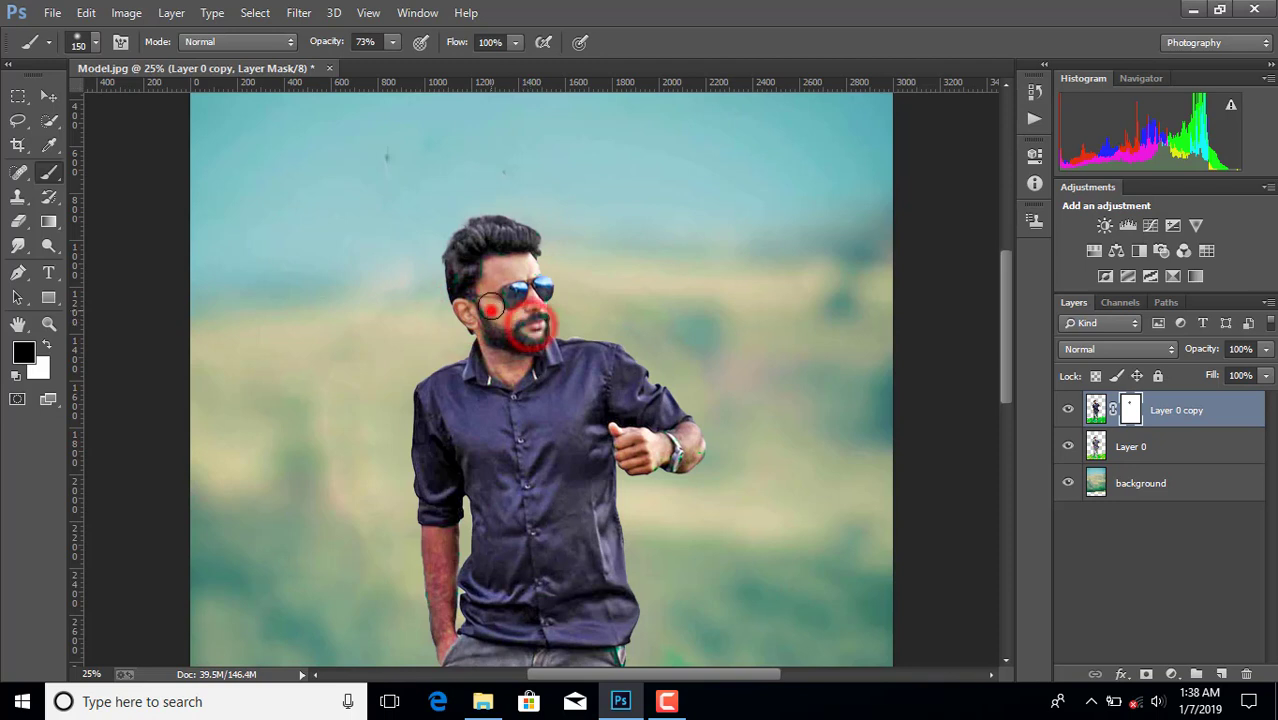
click(632, 442)
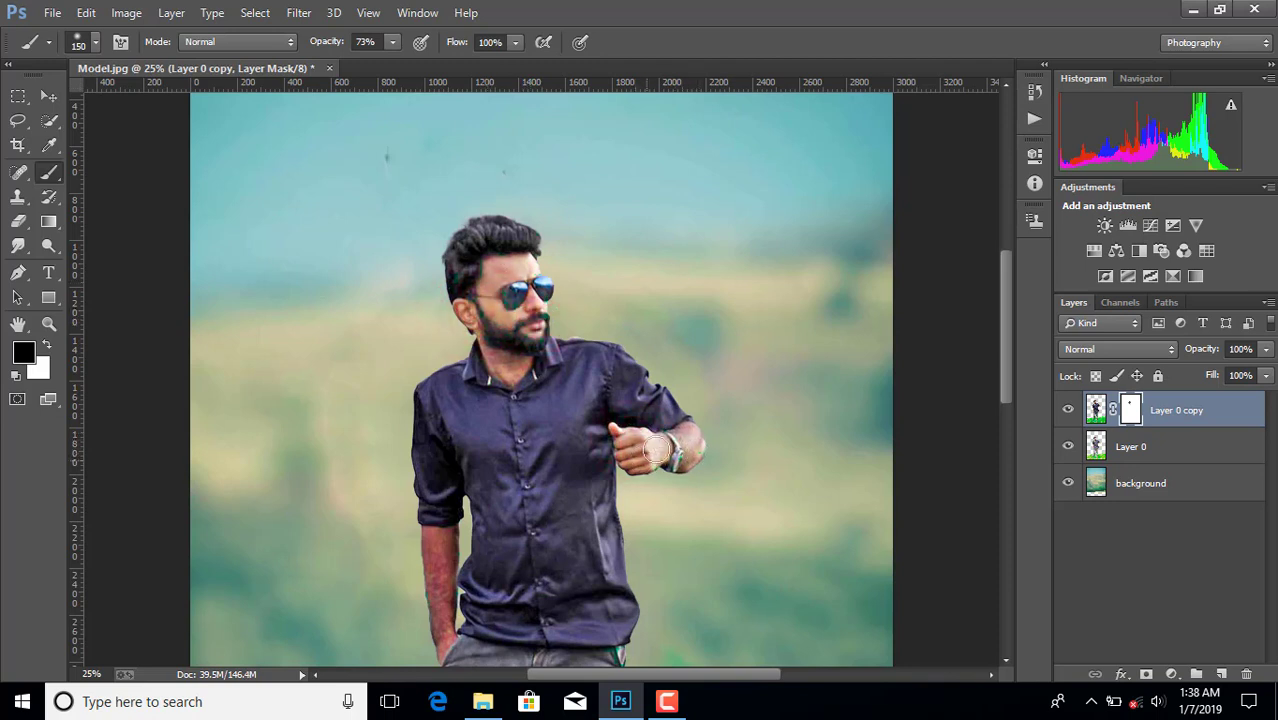
scroll(603, 476, down, 1)
mouse_move(443, 496)
mouse_down()
mouse_move(449, 570)
mouse_move(447, 543)
mouse_move(436, 591)
mouse_move(436, 490)
mouse_up()
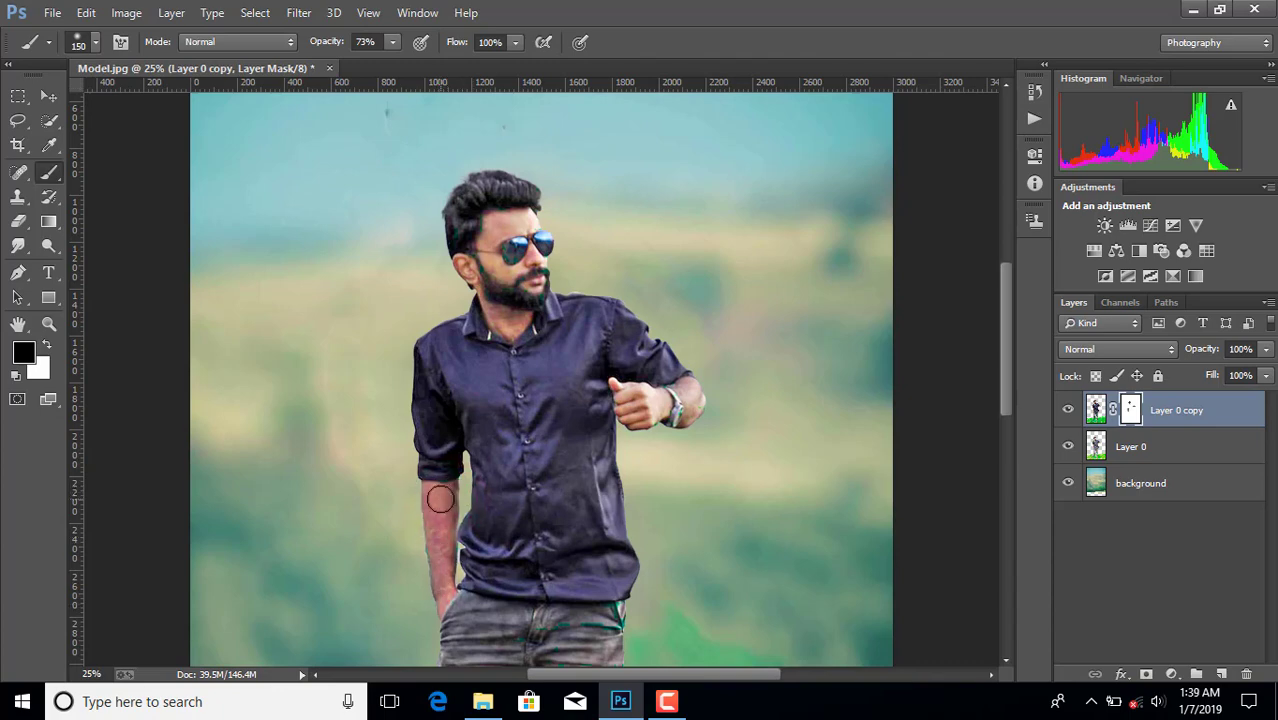
Merge all visible layers into the single background layer.
key(ctrl+minus)
key(ctrl+minus)
key(ctrl+minus)
key(ctrl+minus)
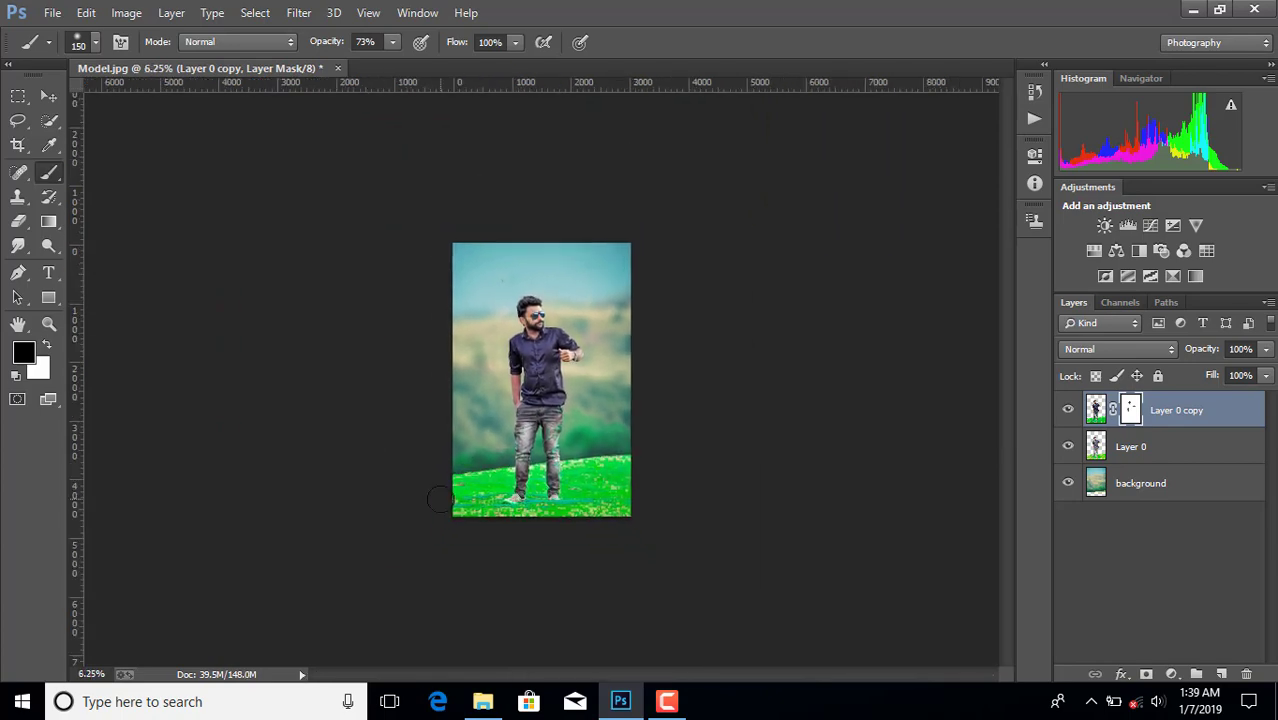
key(ctrl+plus)
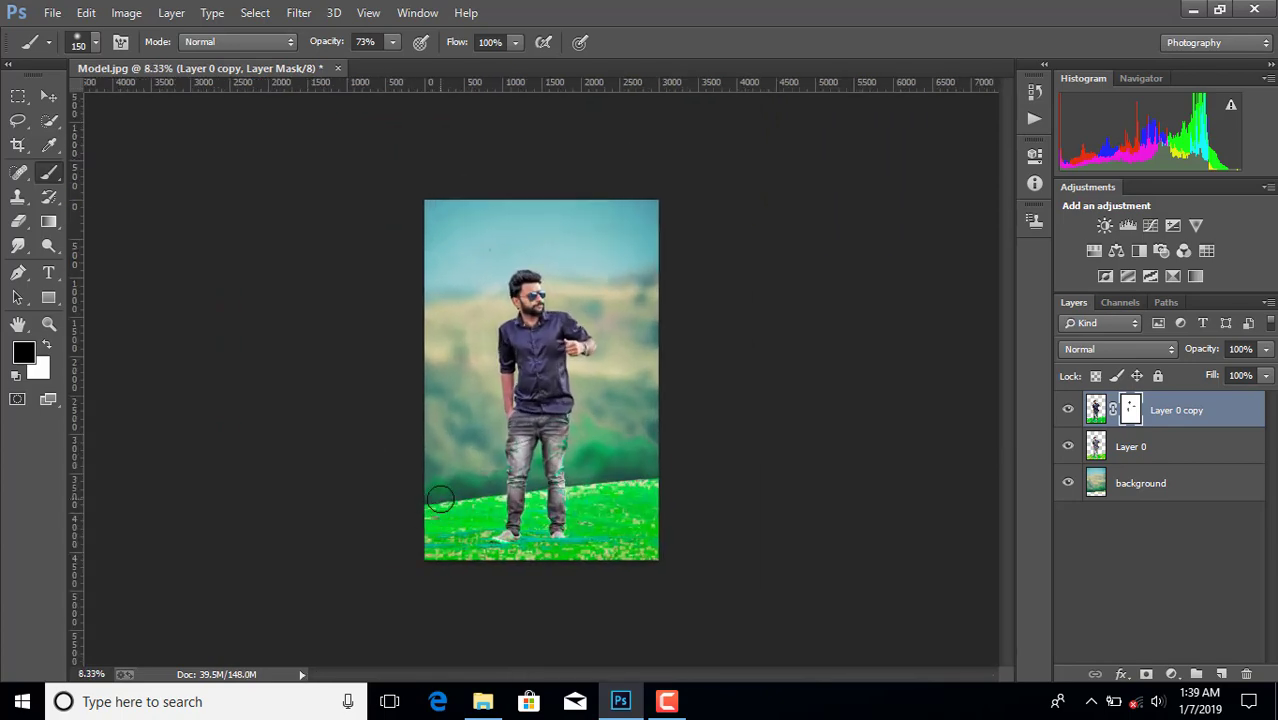
right_click(1183, 492)
click(836, 553)
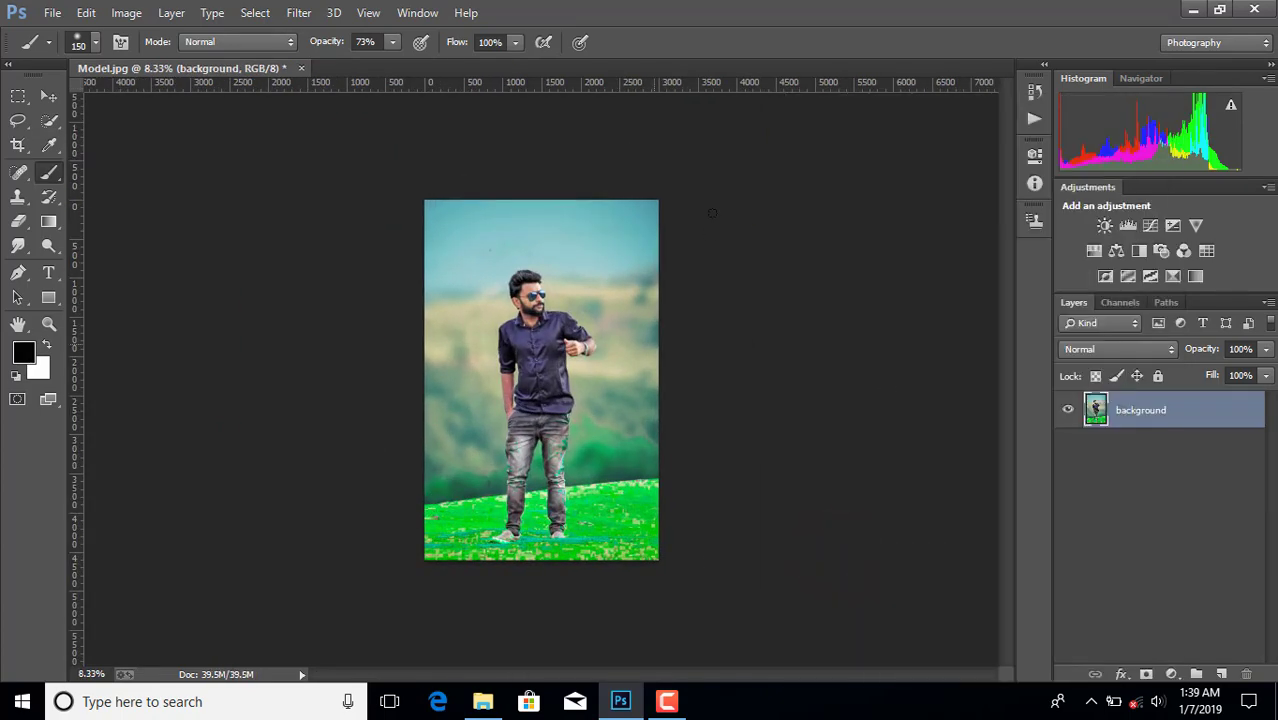
Use the Camera Raw Filter on the merged layer with Clarity +39, Blacks -34, Whites +43, Highlights +13 and Shadows +27.
click(299, 11)
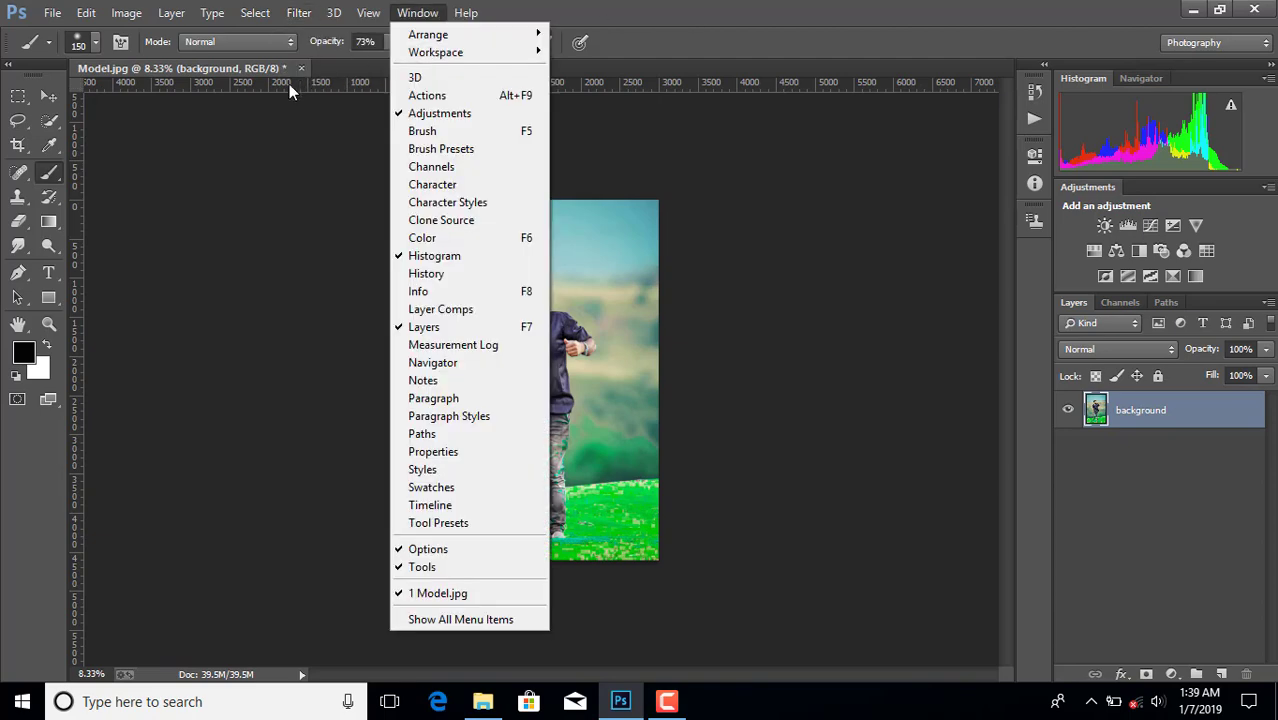
click(331, 124)
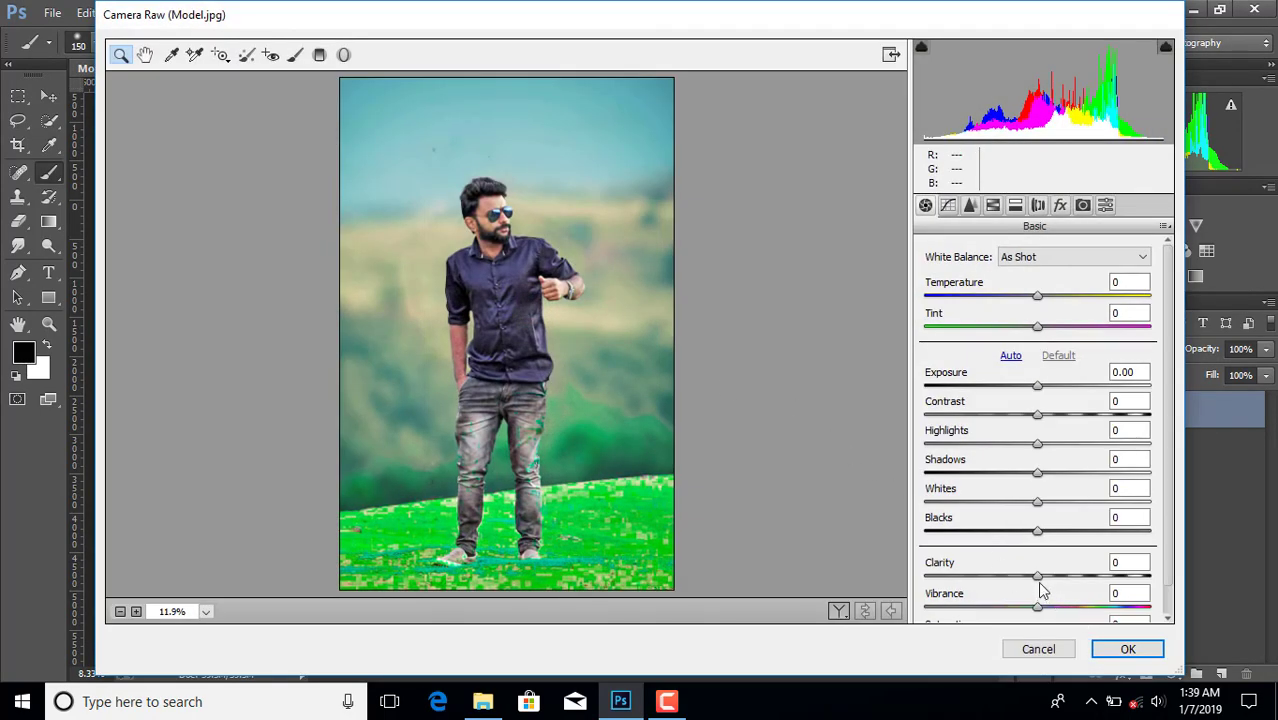
drag(1037, 577, 1084, 577)
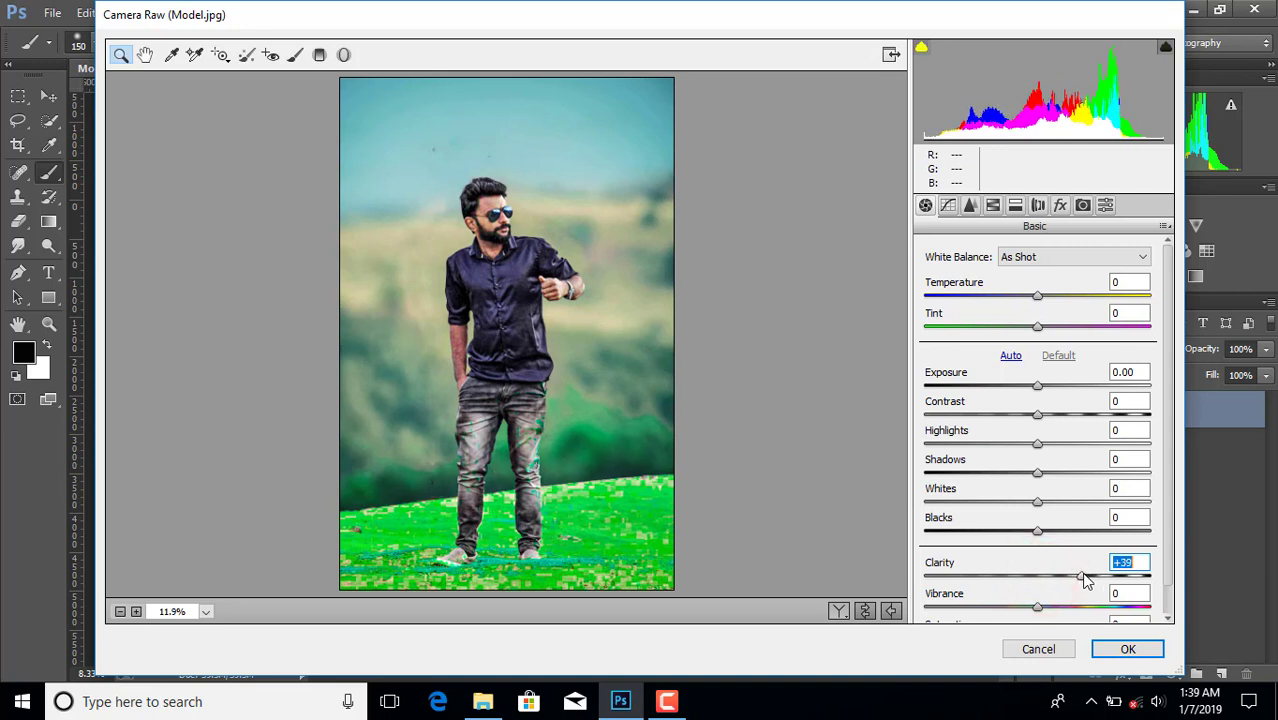
drag(1037, 531, 1072, 480)
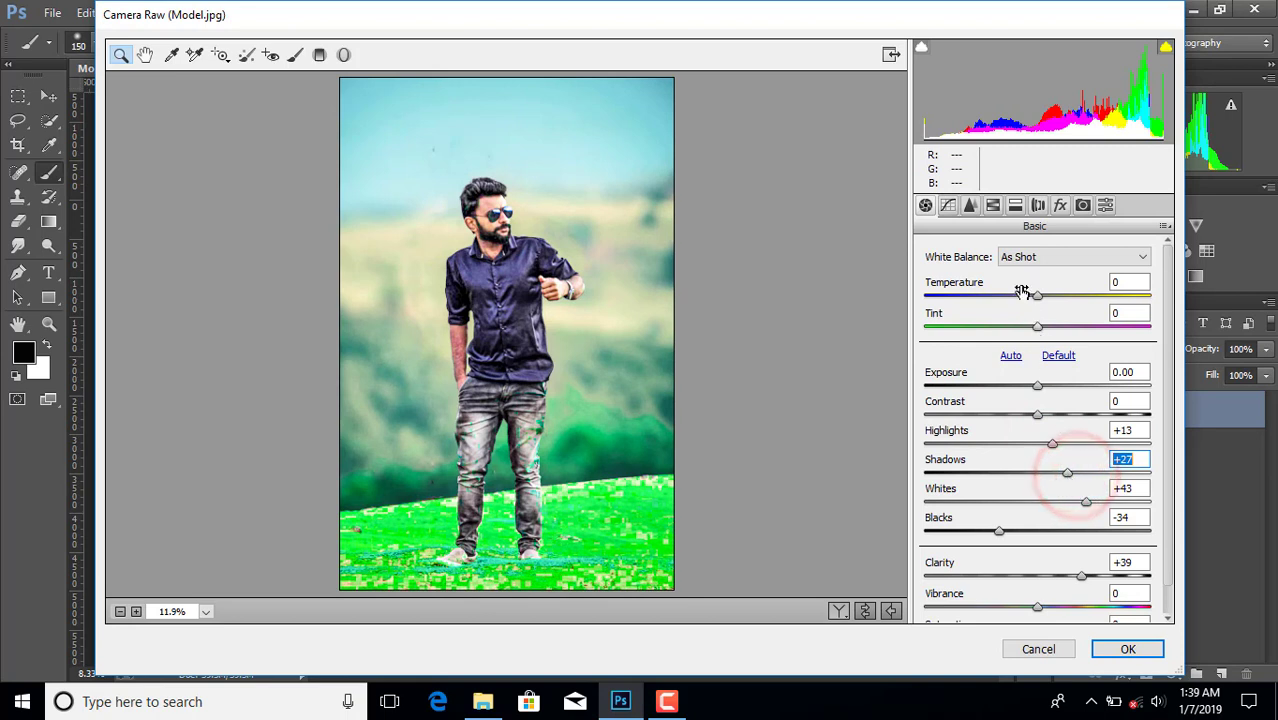
Shift the HSL hue of Greens to +38 and Aquas to +24, and apply the filter to the merged layer.
click(994, 205)
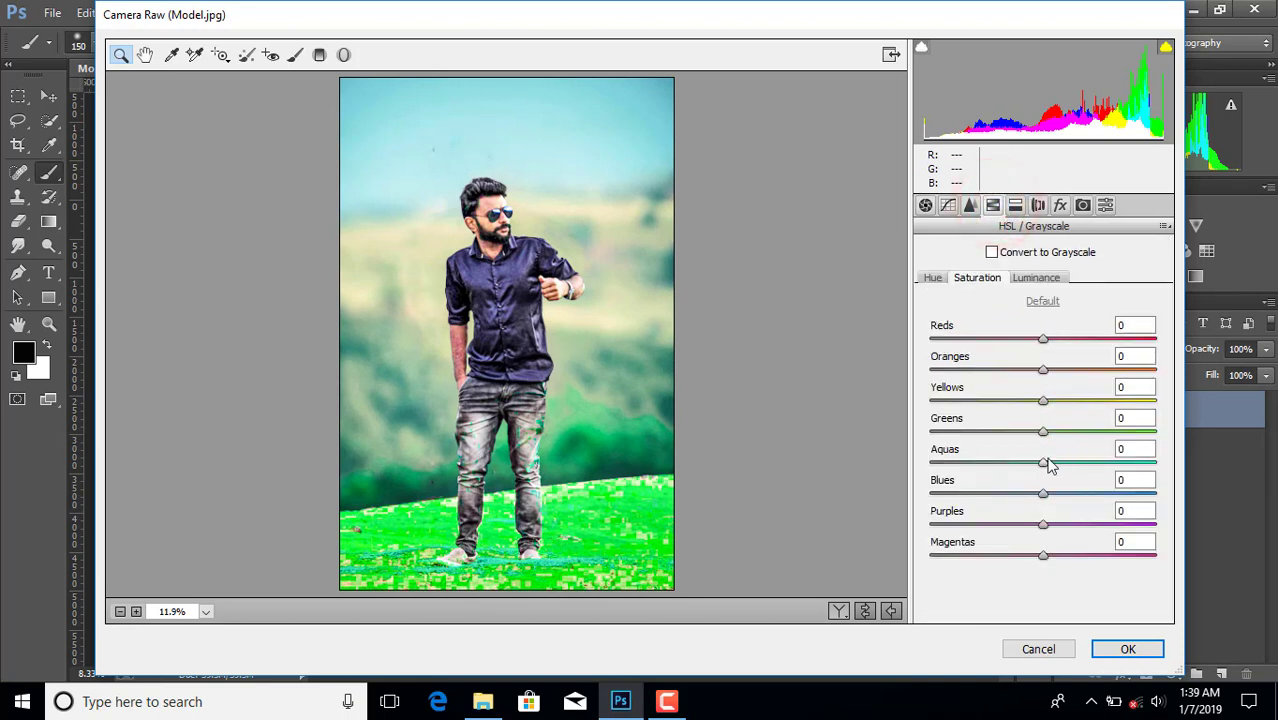
drag(1047, 461, 1072, 470)
click(932, 277)
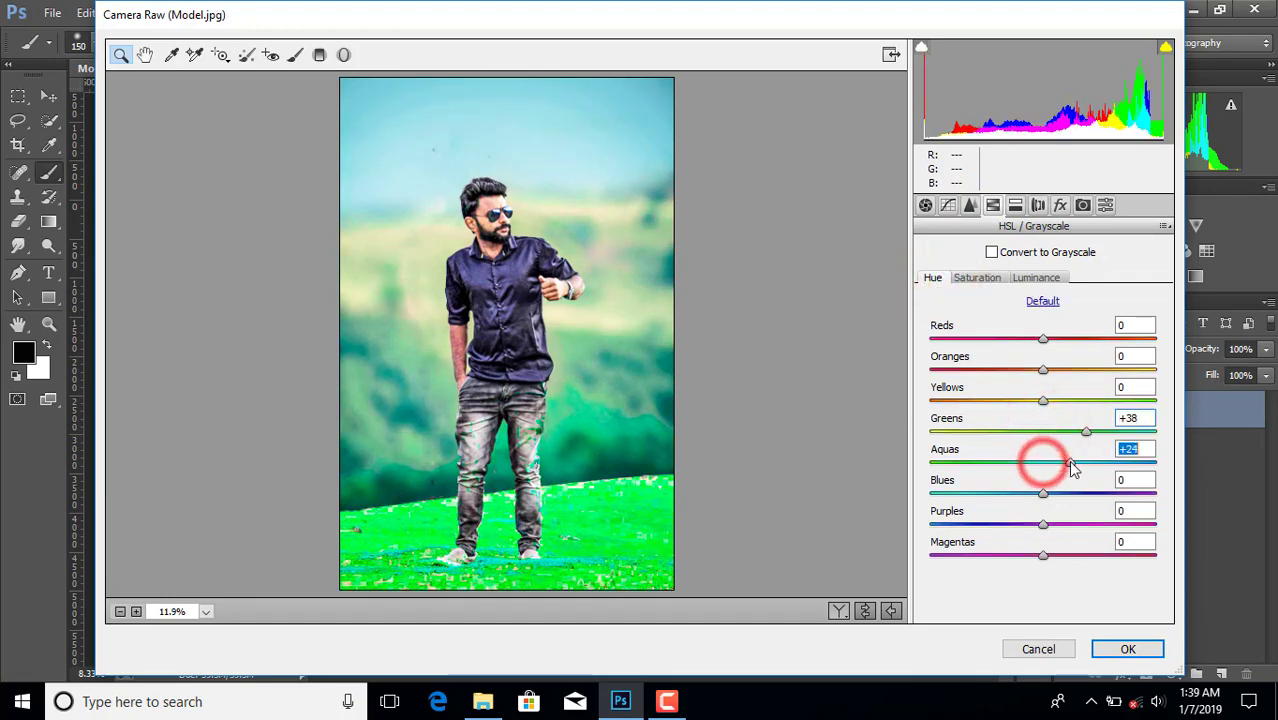
click(1115, 648)
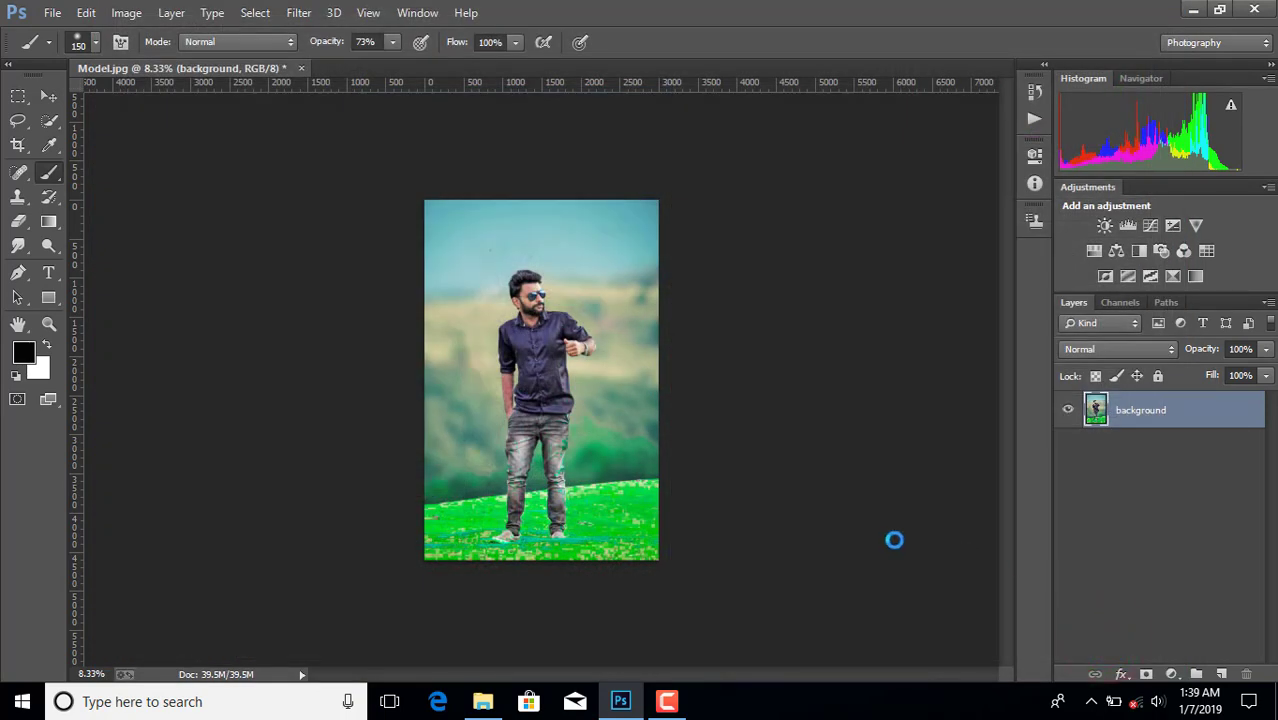
Add a Color Balance adjustment layer and set its midtones to Cyan/Red -11 and Magenta/Green +16.
click(1171, 674)
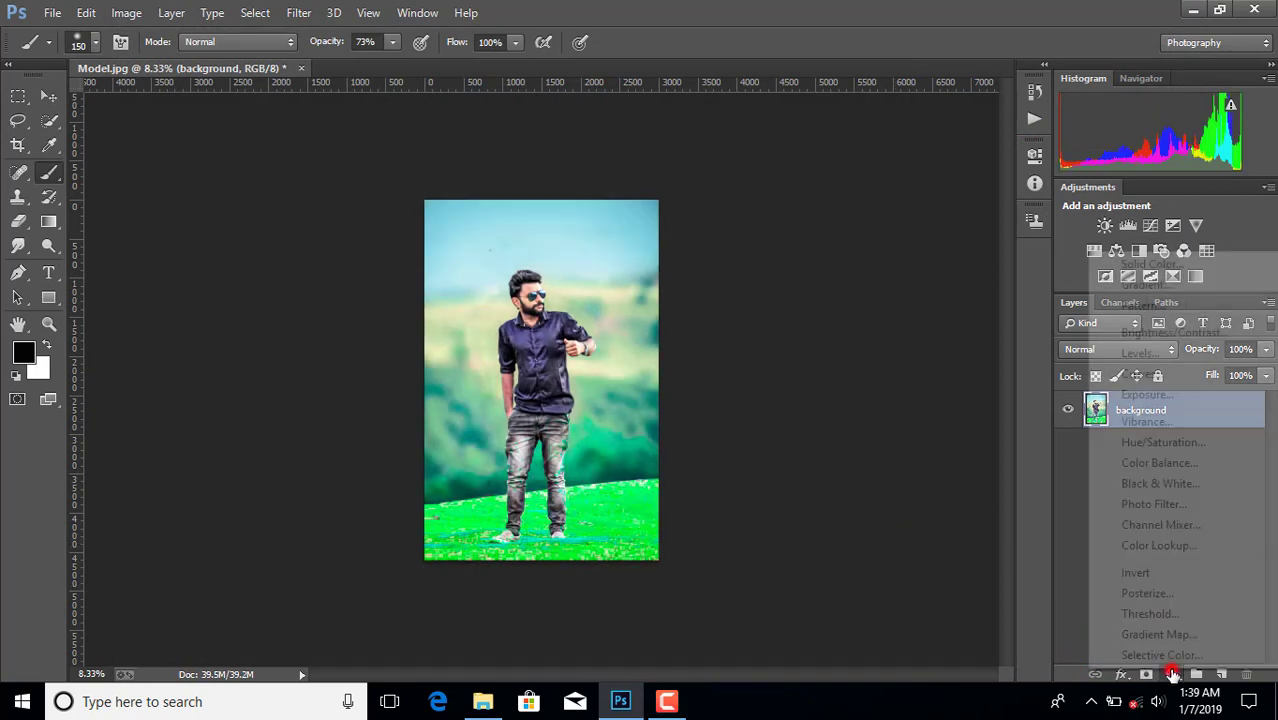
click(1150, 466)
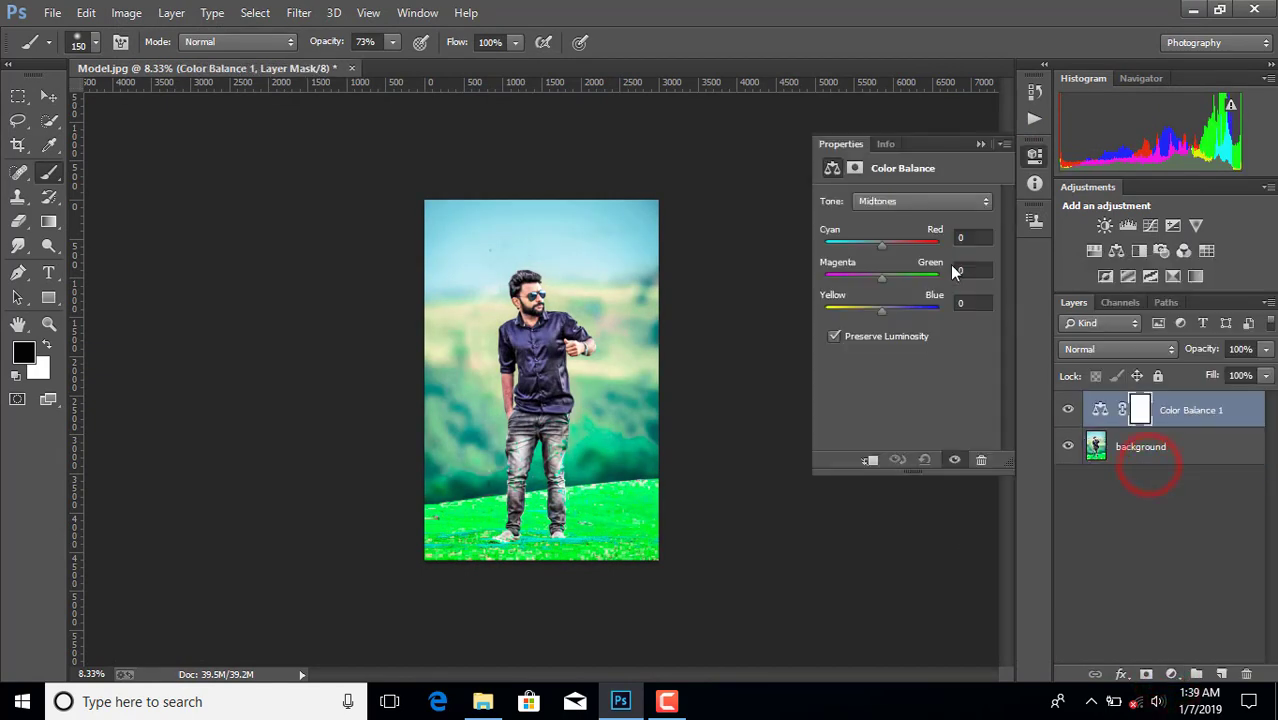
drag(882, 245, 876, 245)
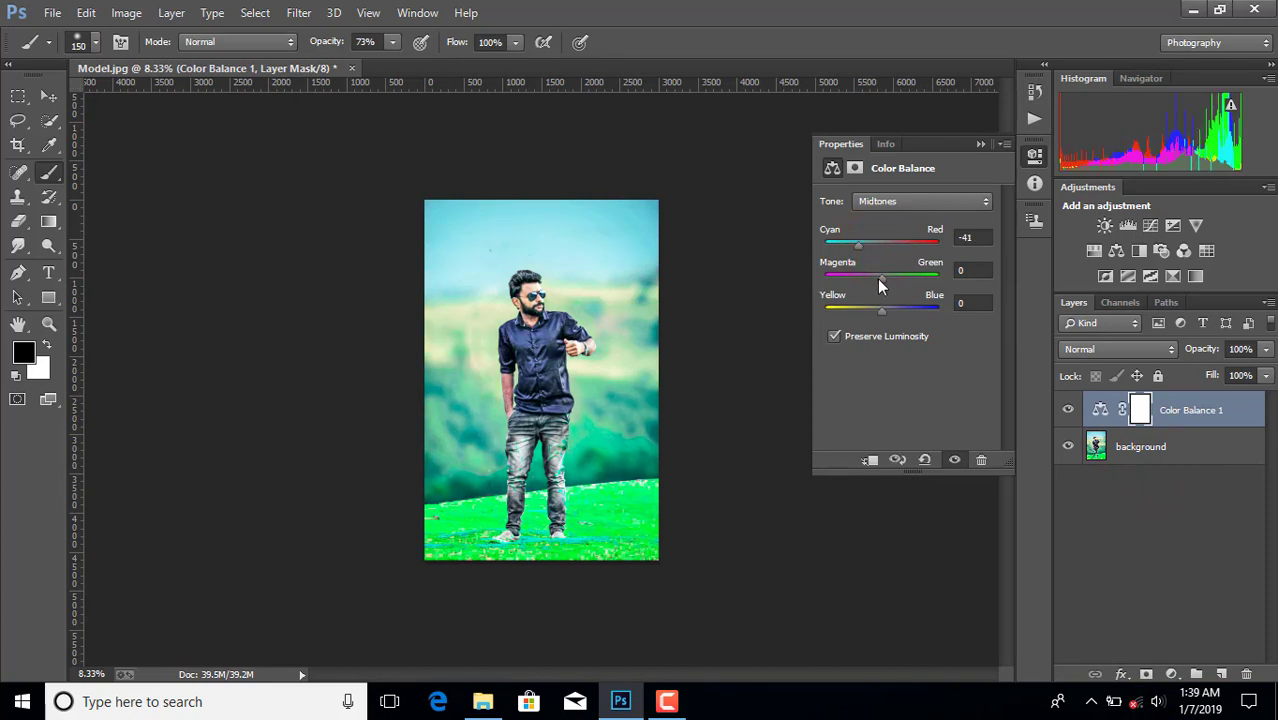
drag(897, 280, 874, 244)
click(879, 201)
click(884, 233)
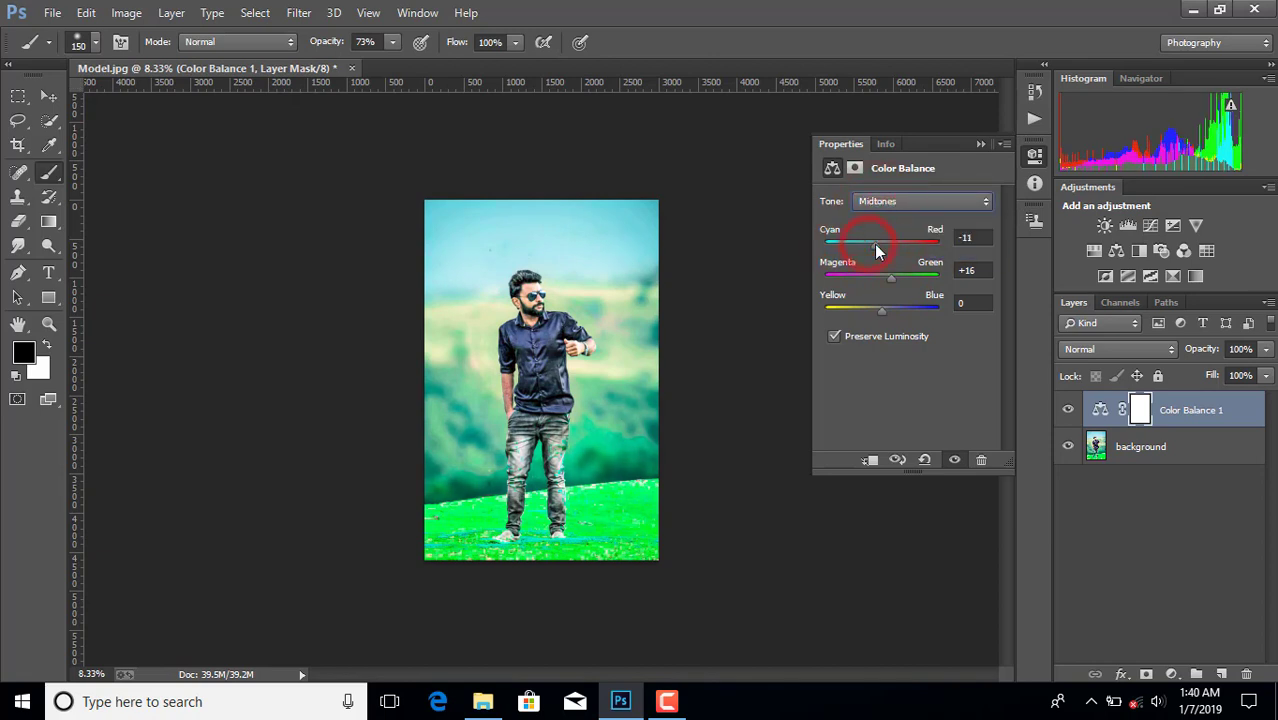
Set the Color Balance shadows to Cyan/Red -31, Magenta/Green +15 and Yellow/Blue +5.
click(888, 203)
click(892, 220)
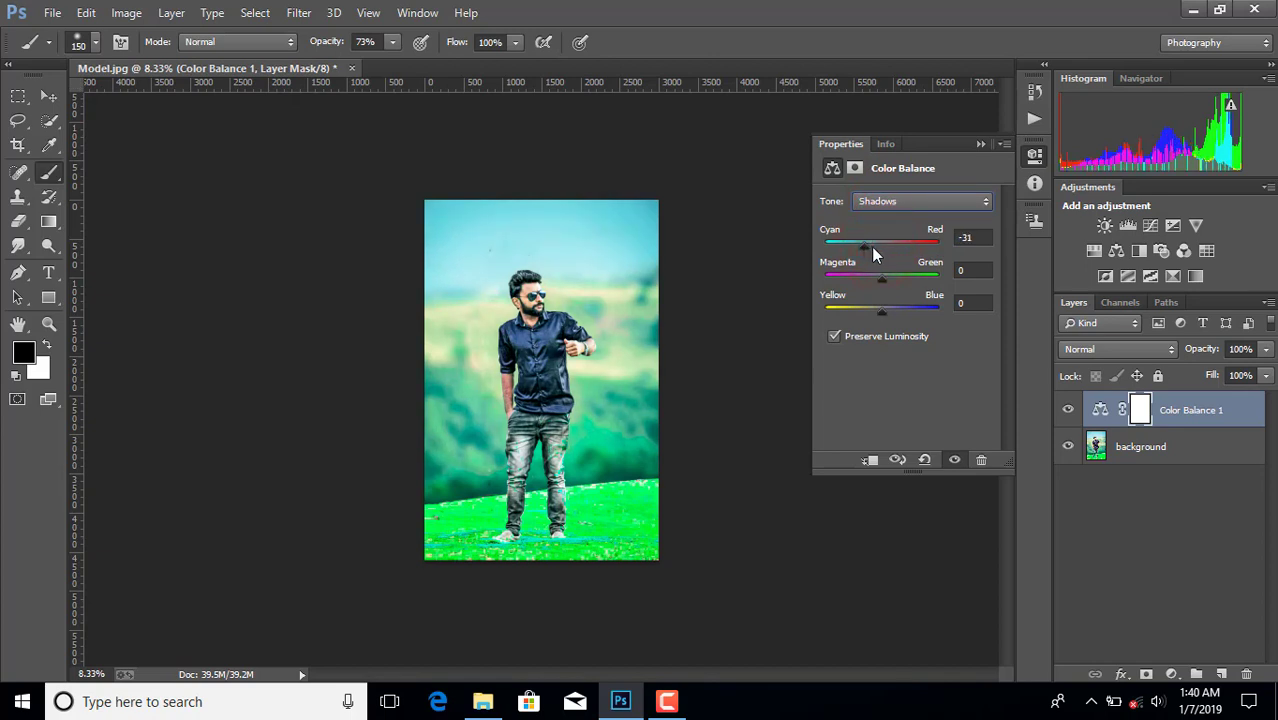
drag(880, 310, 885, 310)
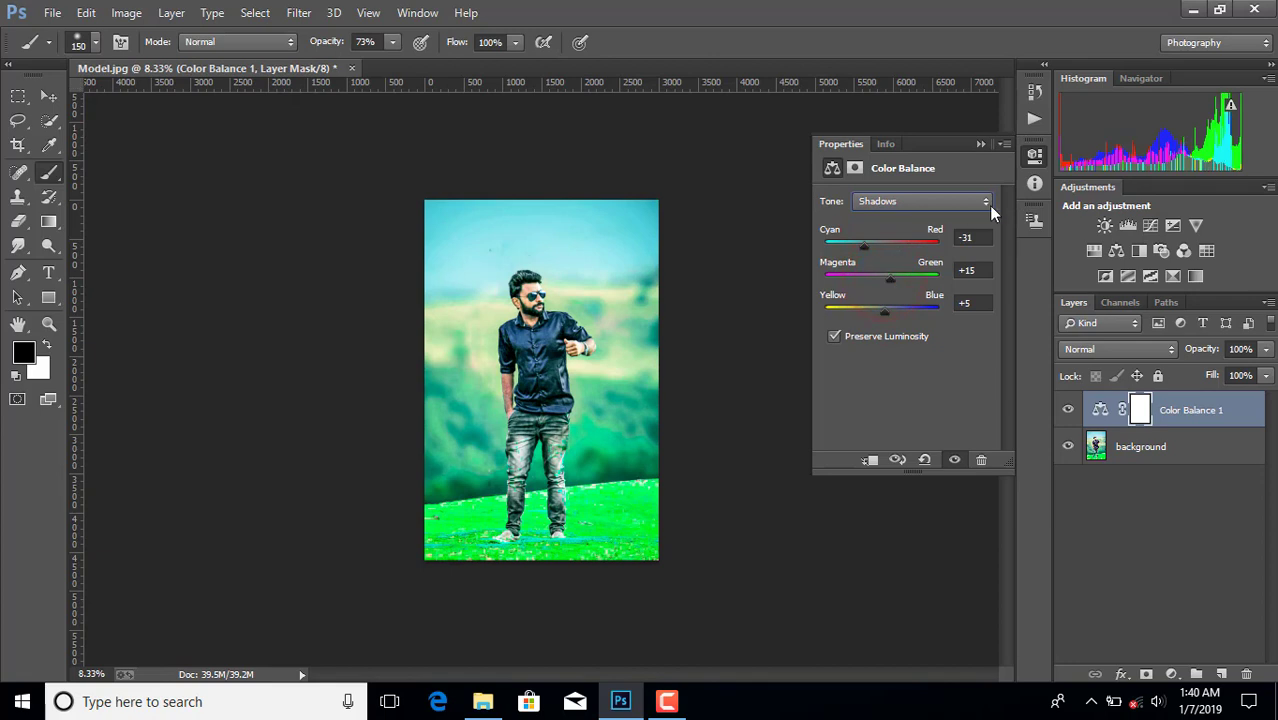
click(980, 146)
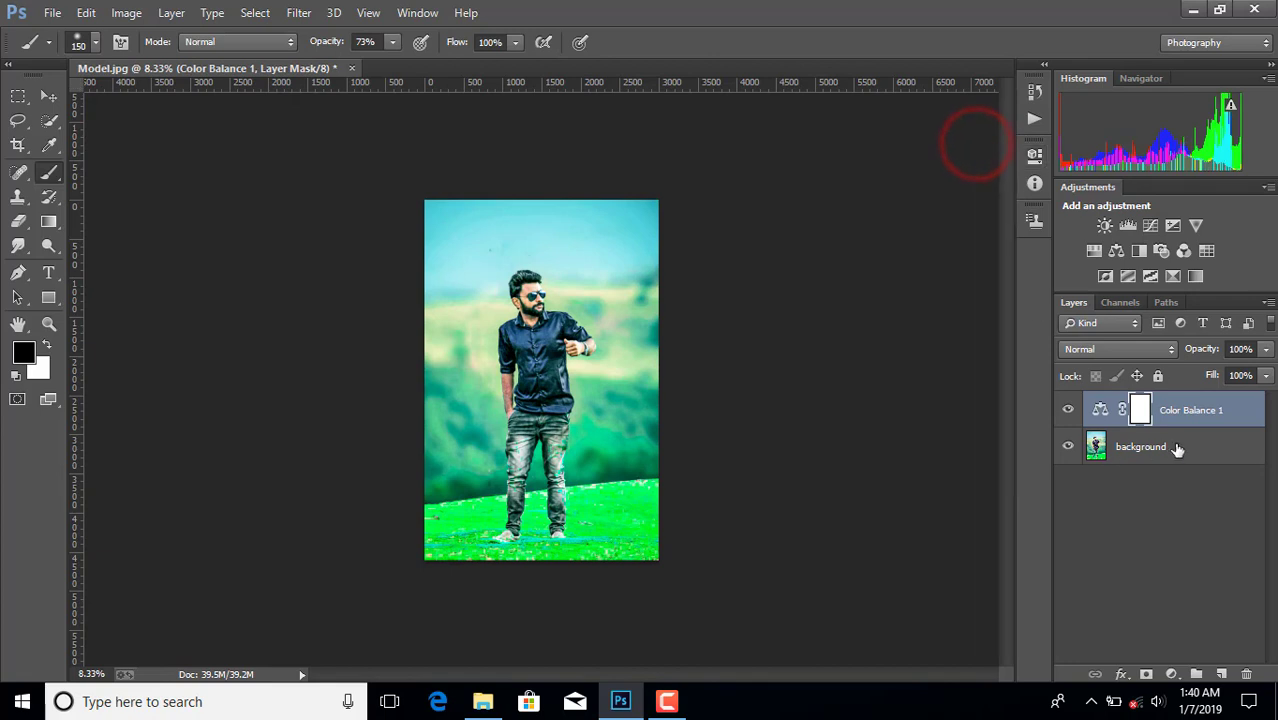
Lower the opacity of the Color Balance adjustment layer and merge all visible layers.
click(1265, 349)
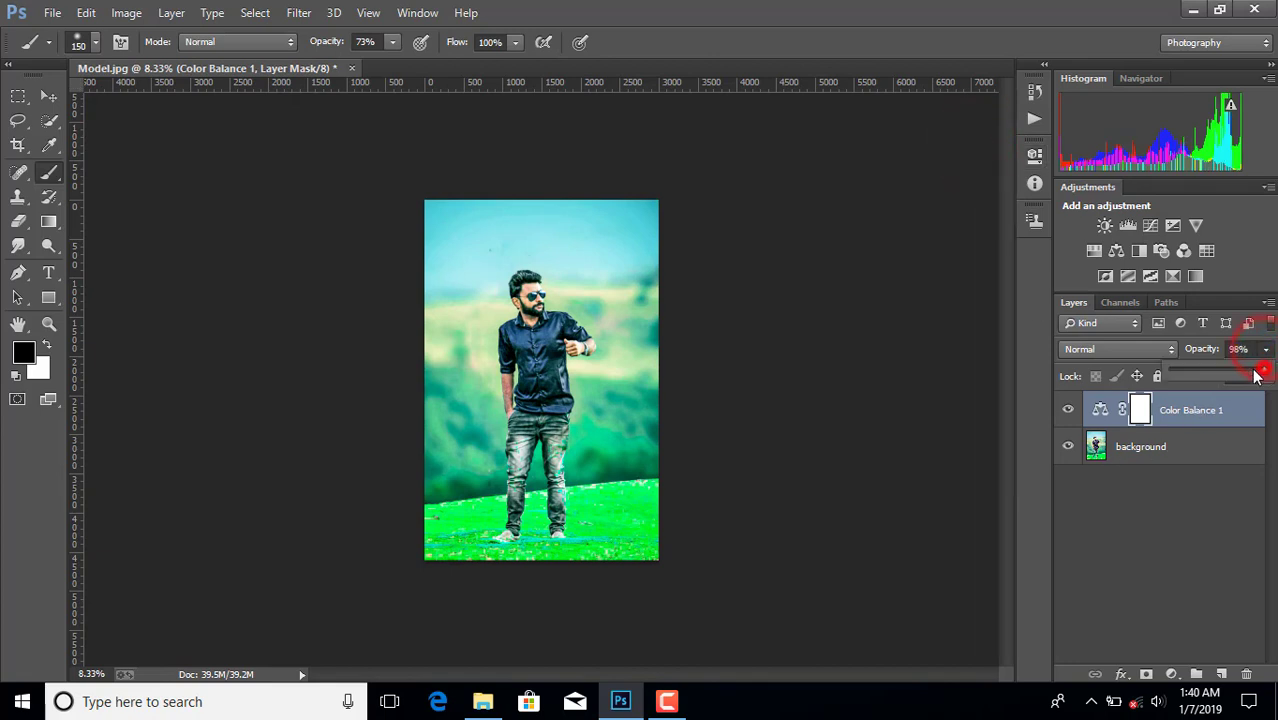
drag(1258, 374, 1237, 374)
right_click(1168, 448)
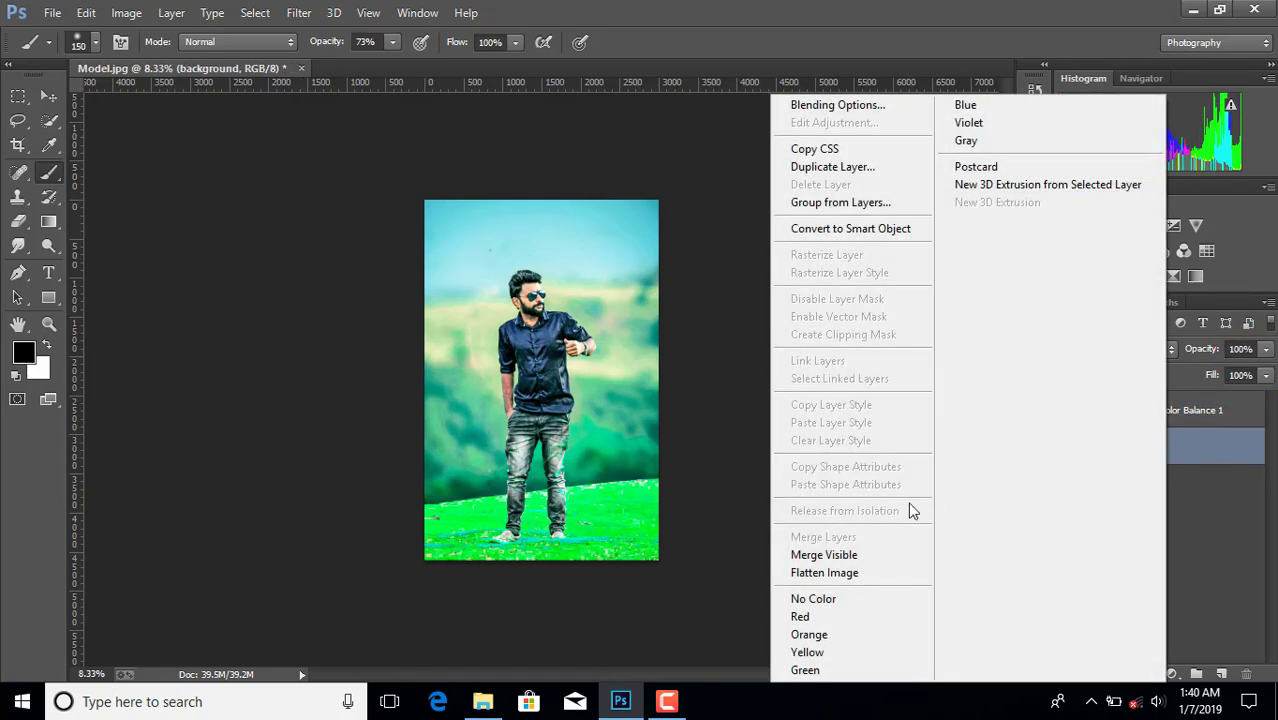
click(866, 555)
Apply the Camera Raw Filter with Whites -38, Clarity +10 and a Post Crop Vignetting amount of -40.
click(302, 12)
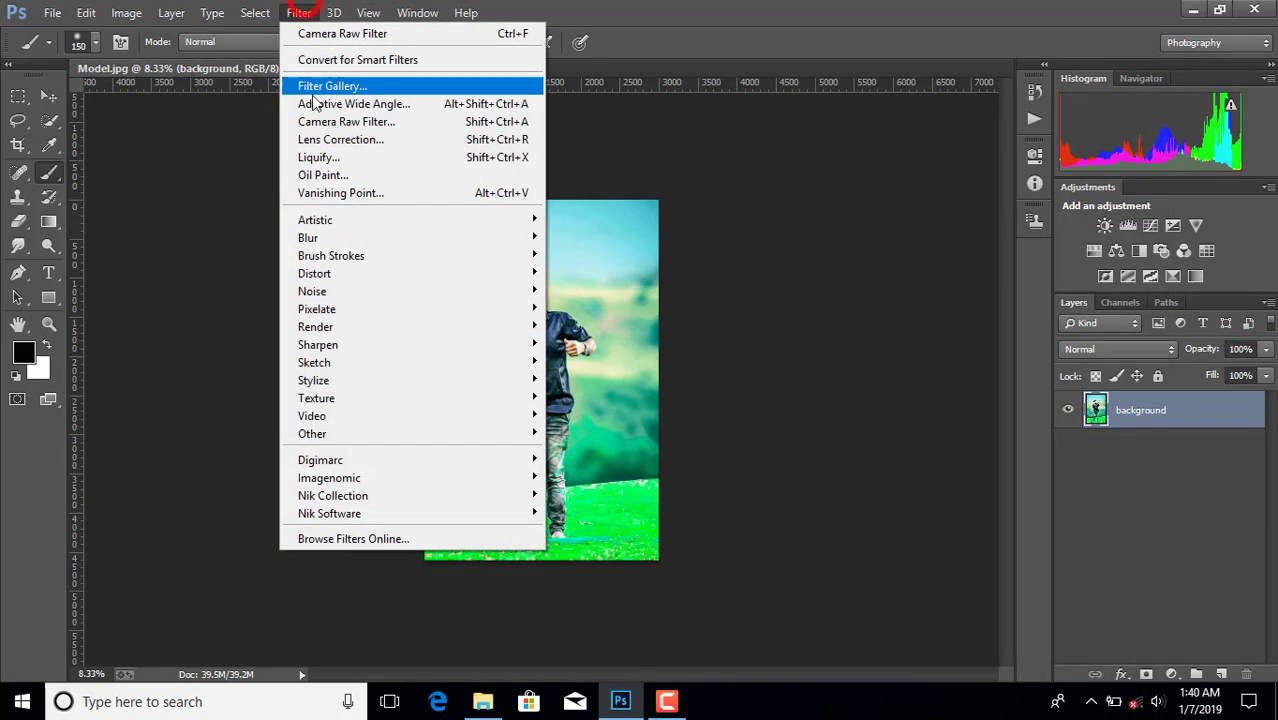
click(333, 124)
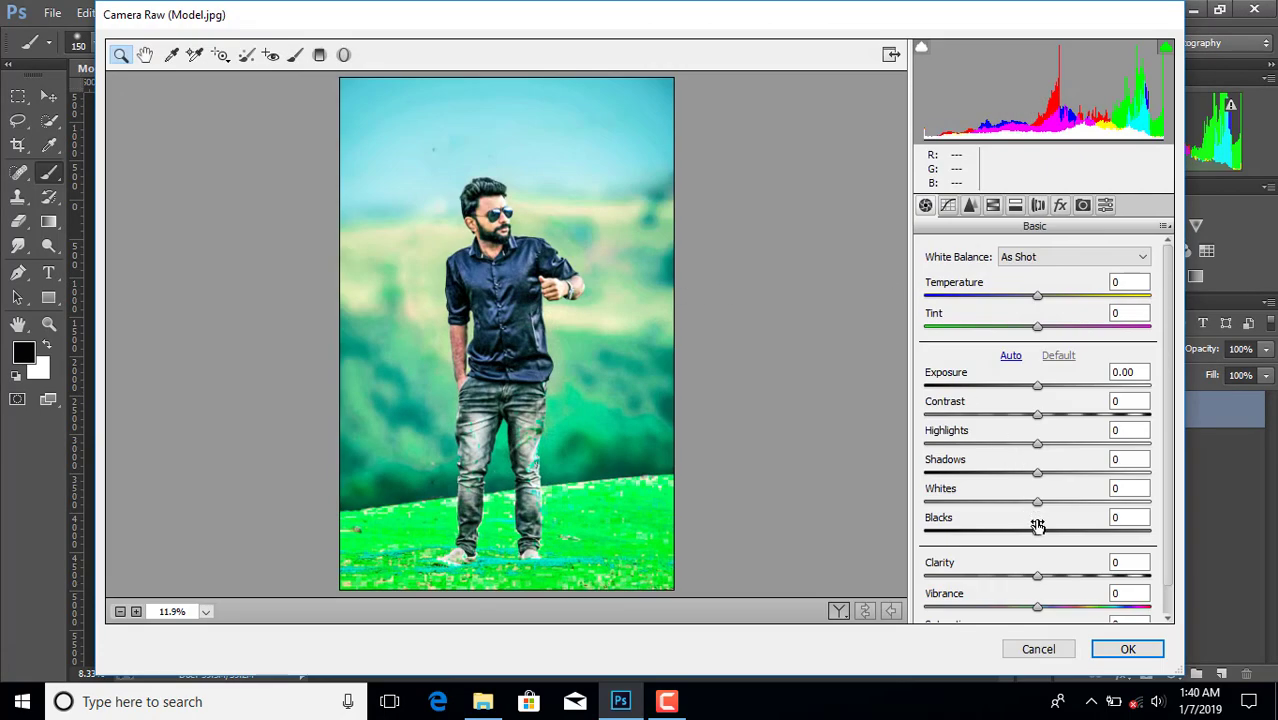
drag(1037, 502, 1019, 485)
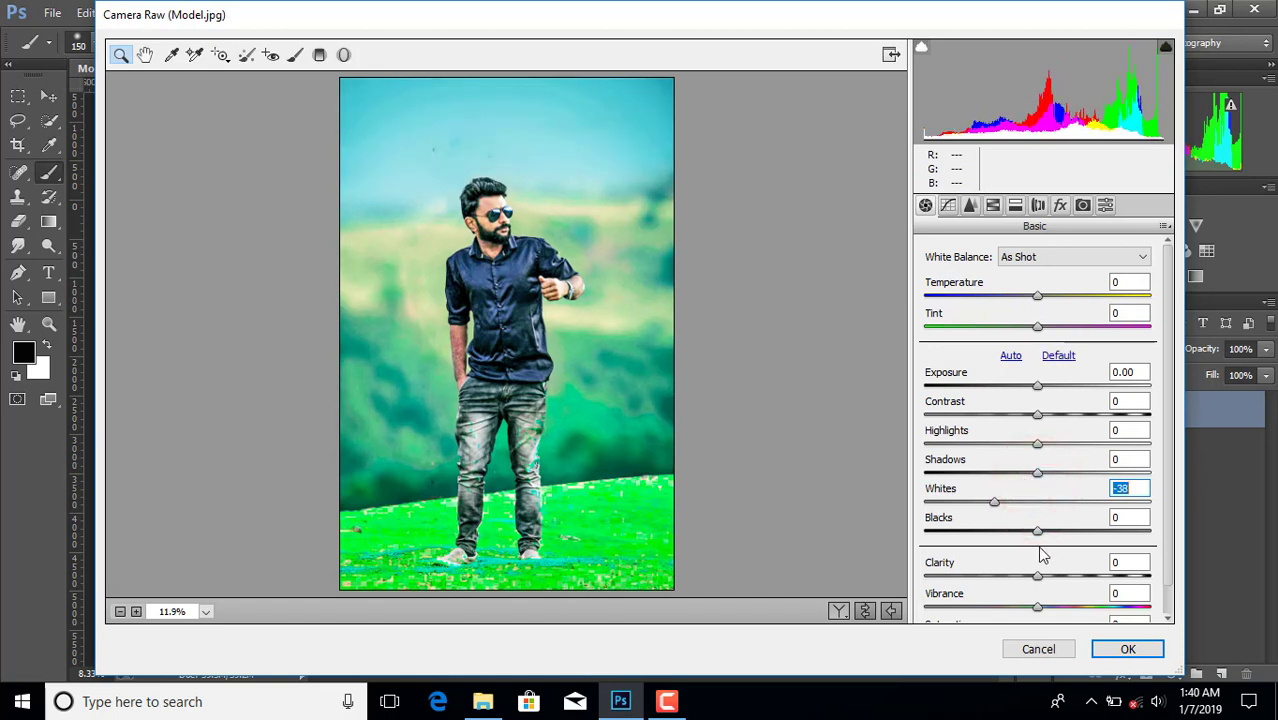
drag(1040, 578, 1048, 576)
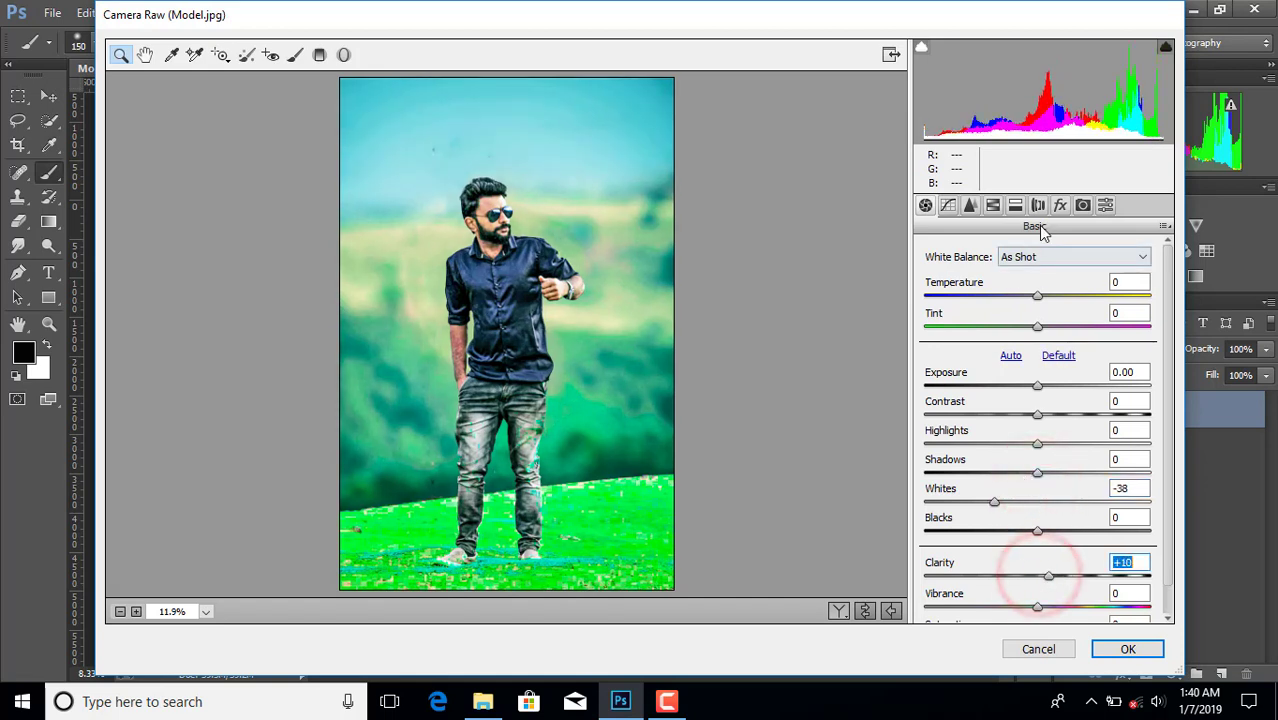
click(1060, 205)
drag(1040, 447, 1000, 455)
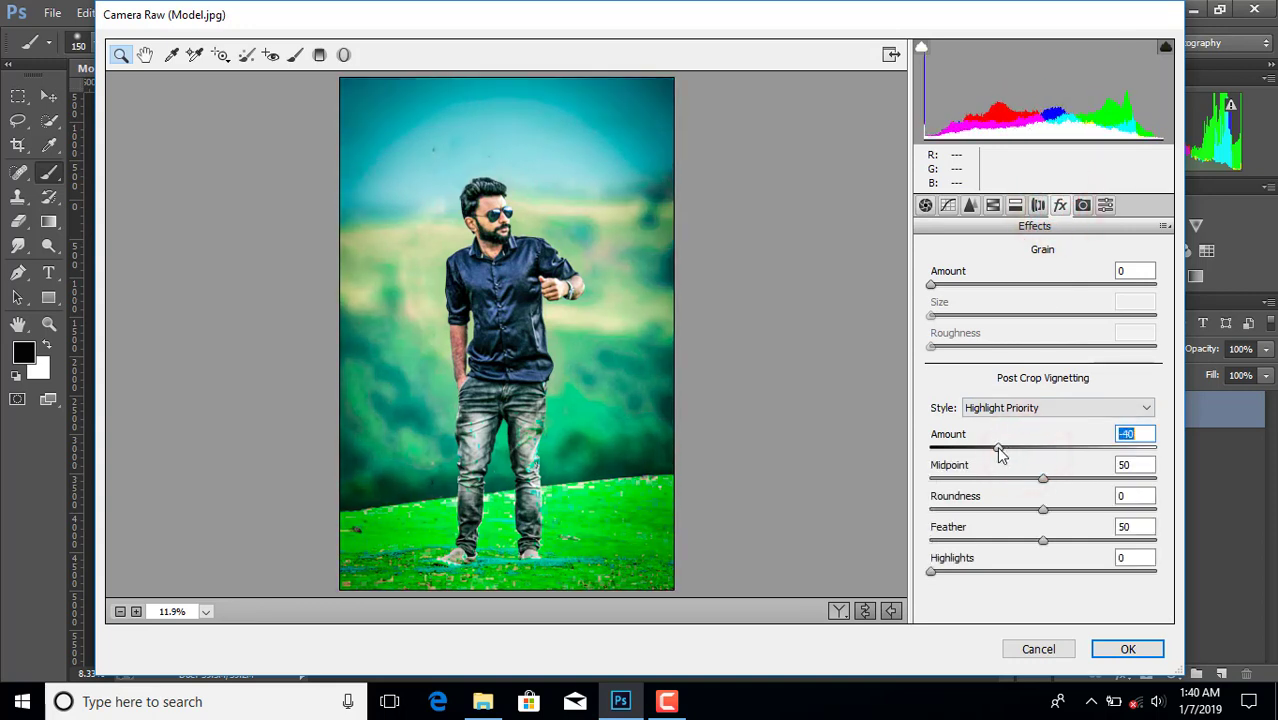
click(1106, 646)
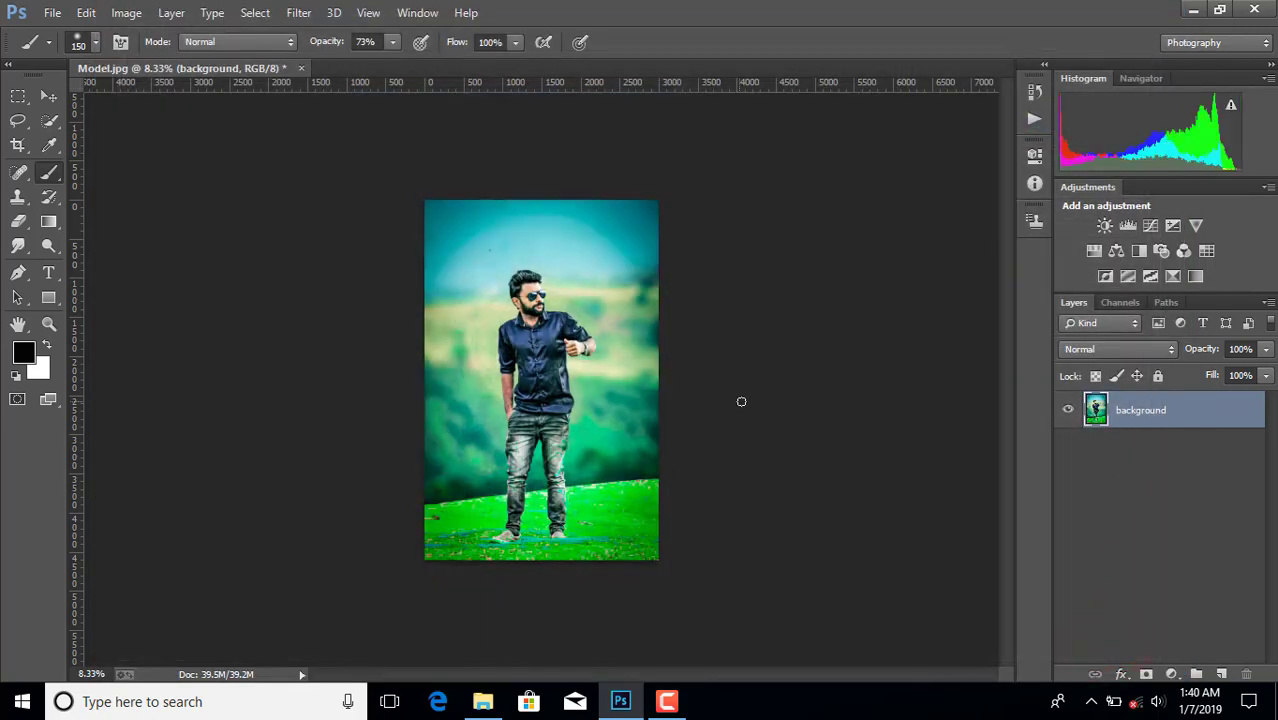
Flatten the image and save it as a JPEG copy named Model new in the Stocks folder.
right_click(1145, 416)
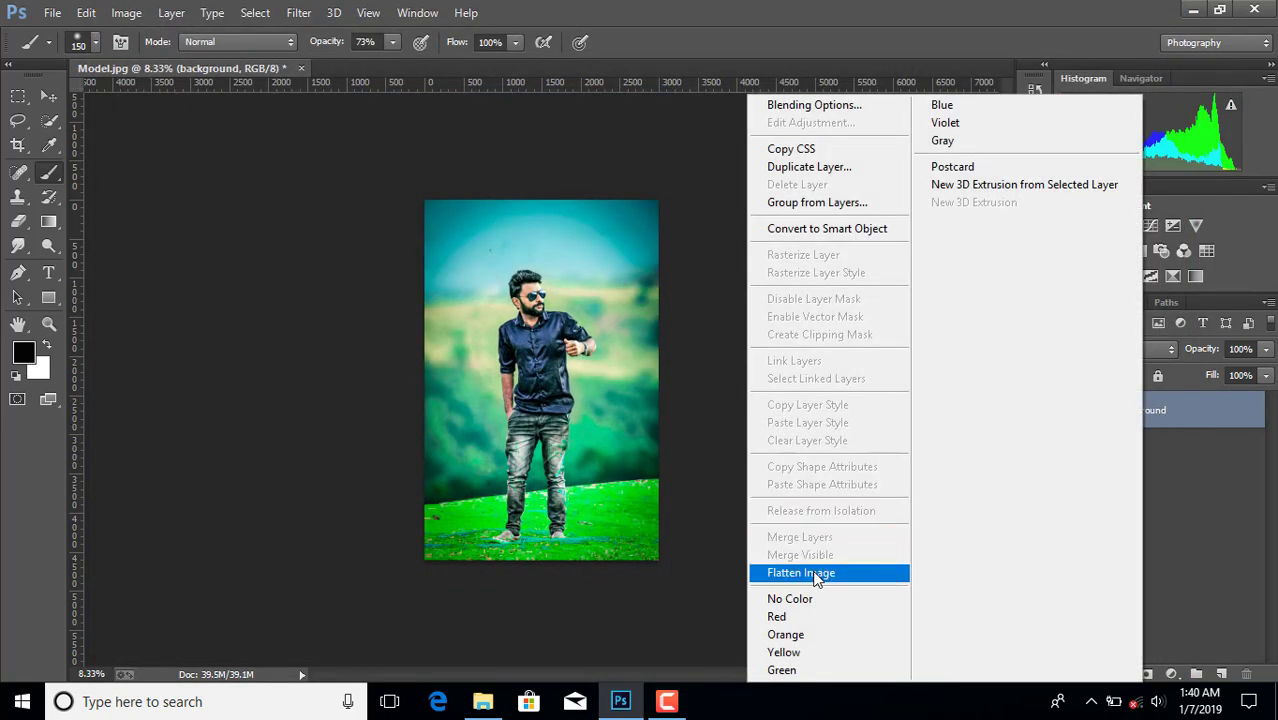
click(815, 571)
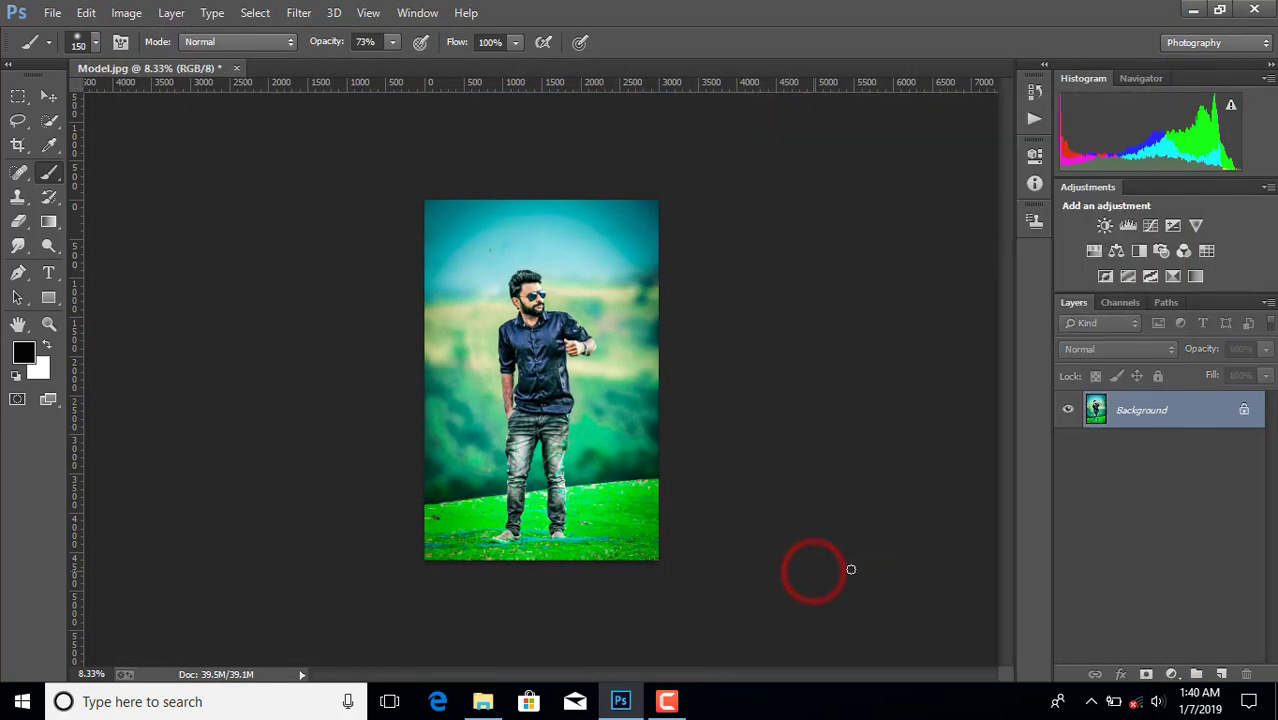
click(52, 12)
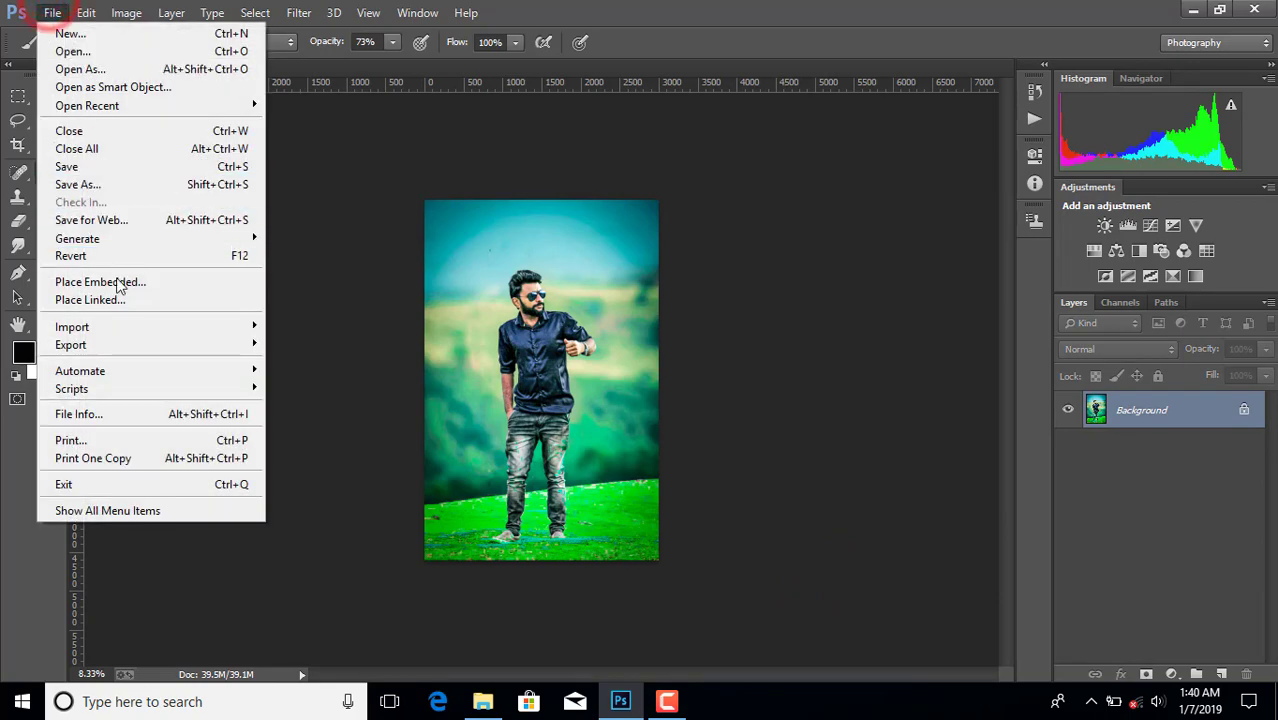
click(88, 185)
click(184, 460)
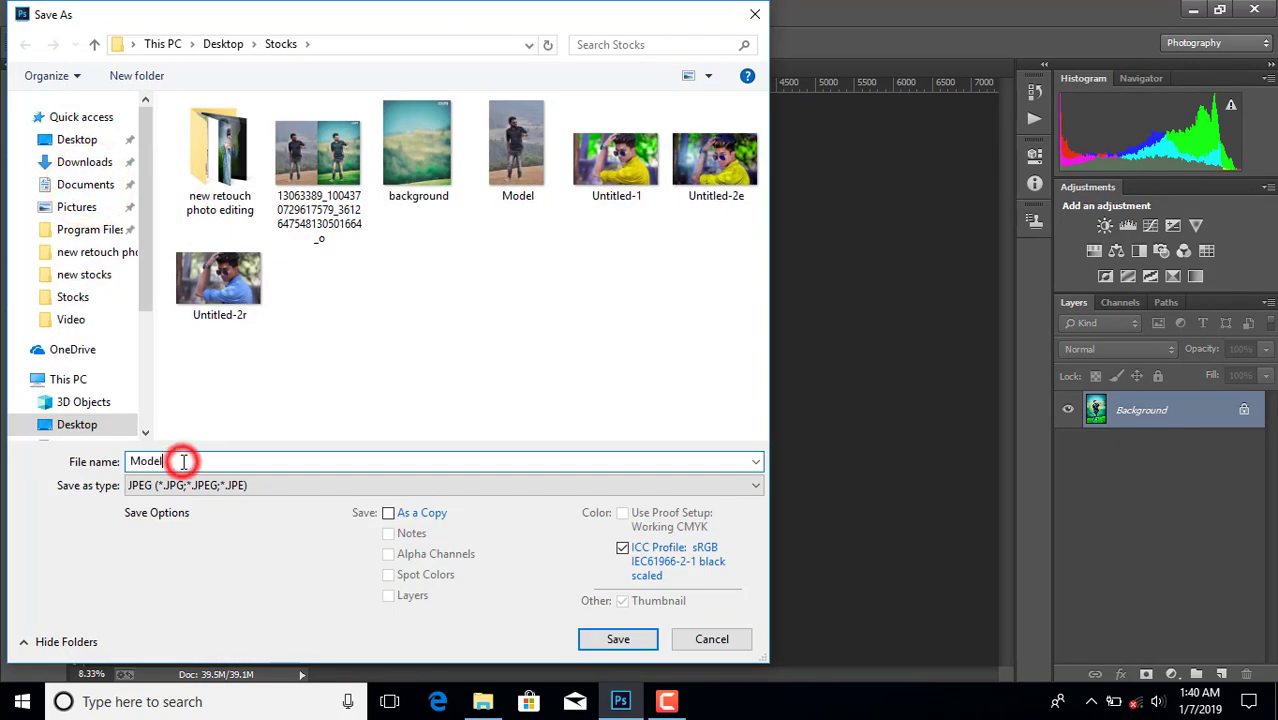
text(new)
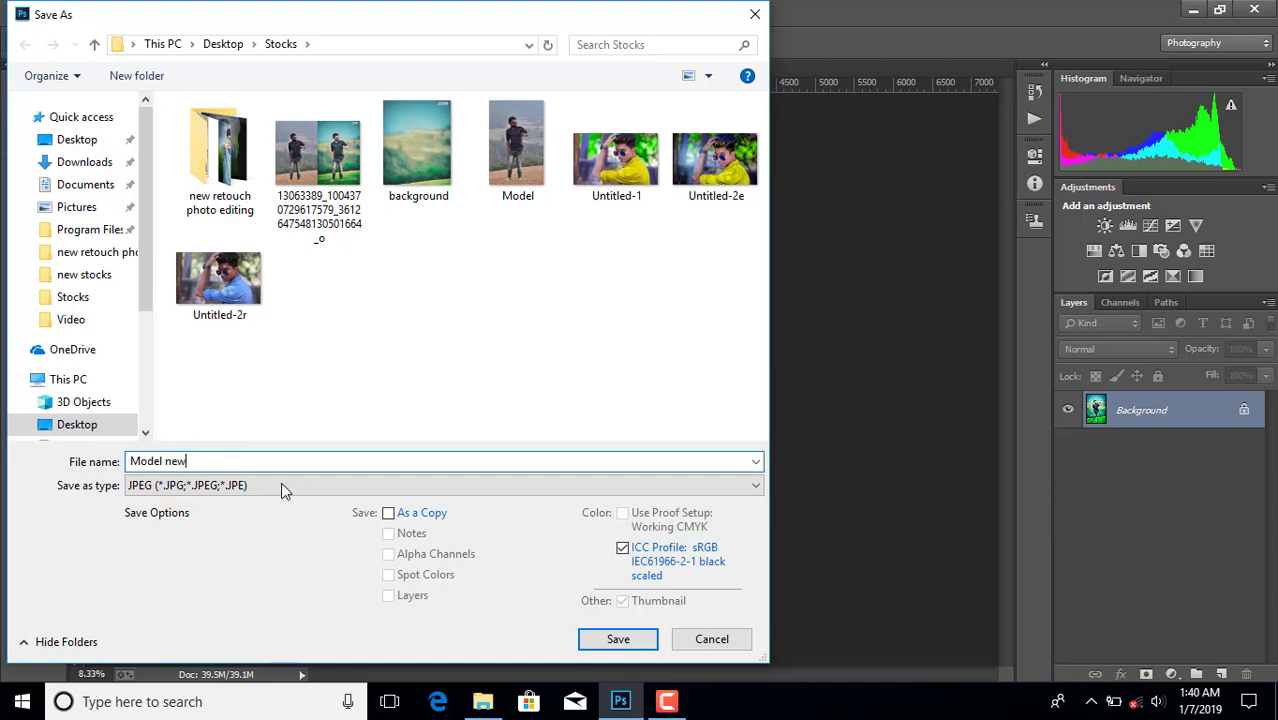
click(388, 512)
click(595, 641)
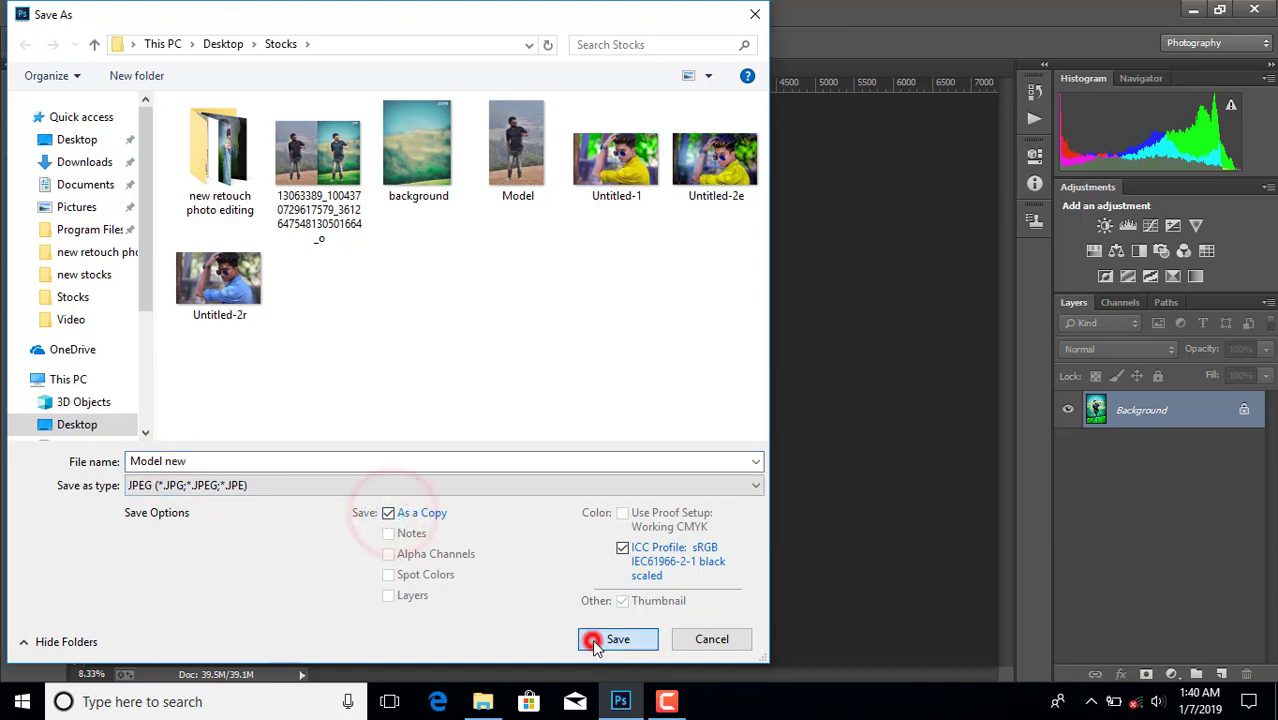